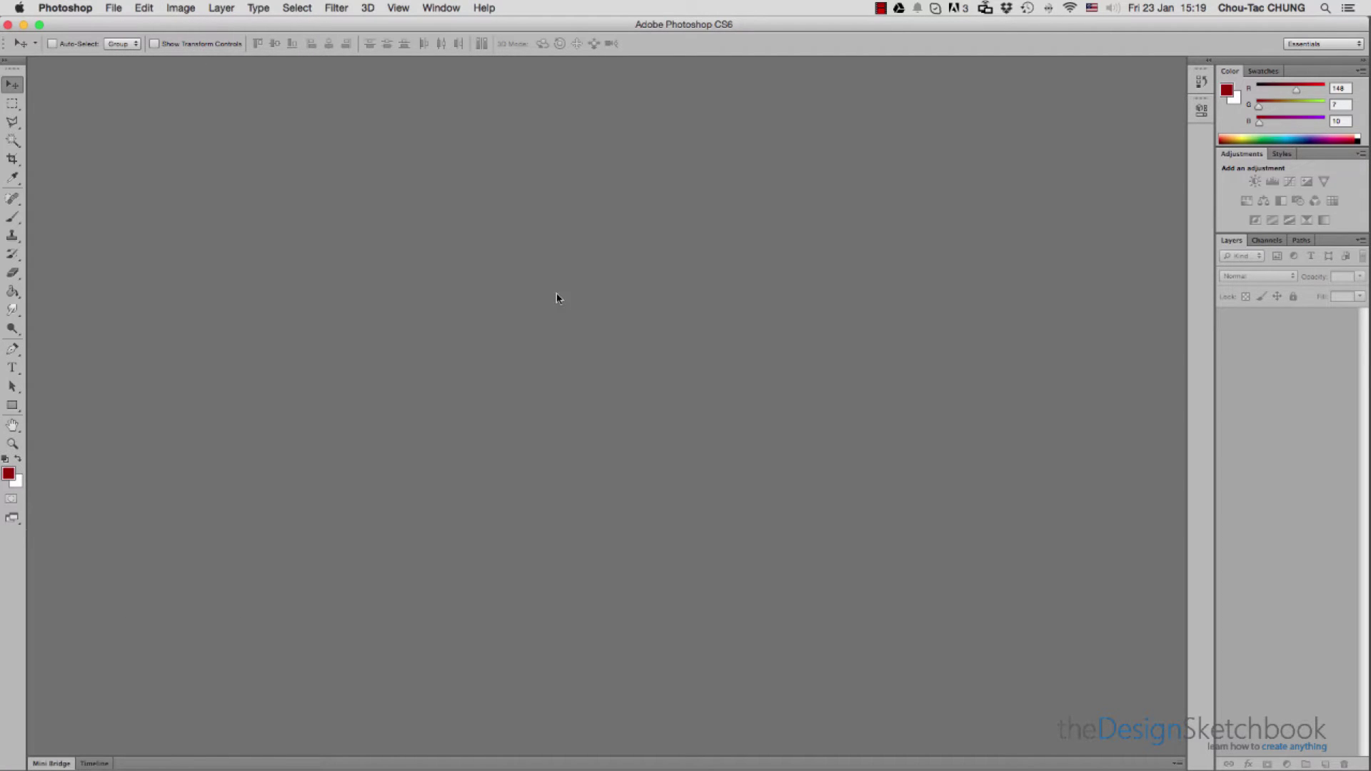
Open the New document dialog from the File menu
click(115, 10)
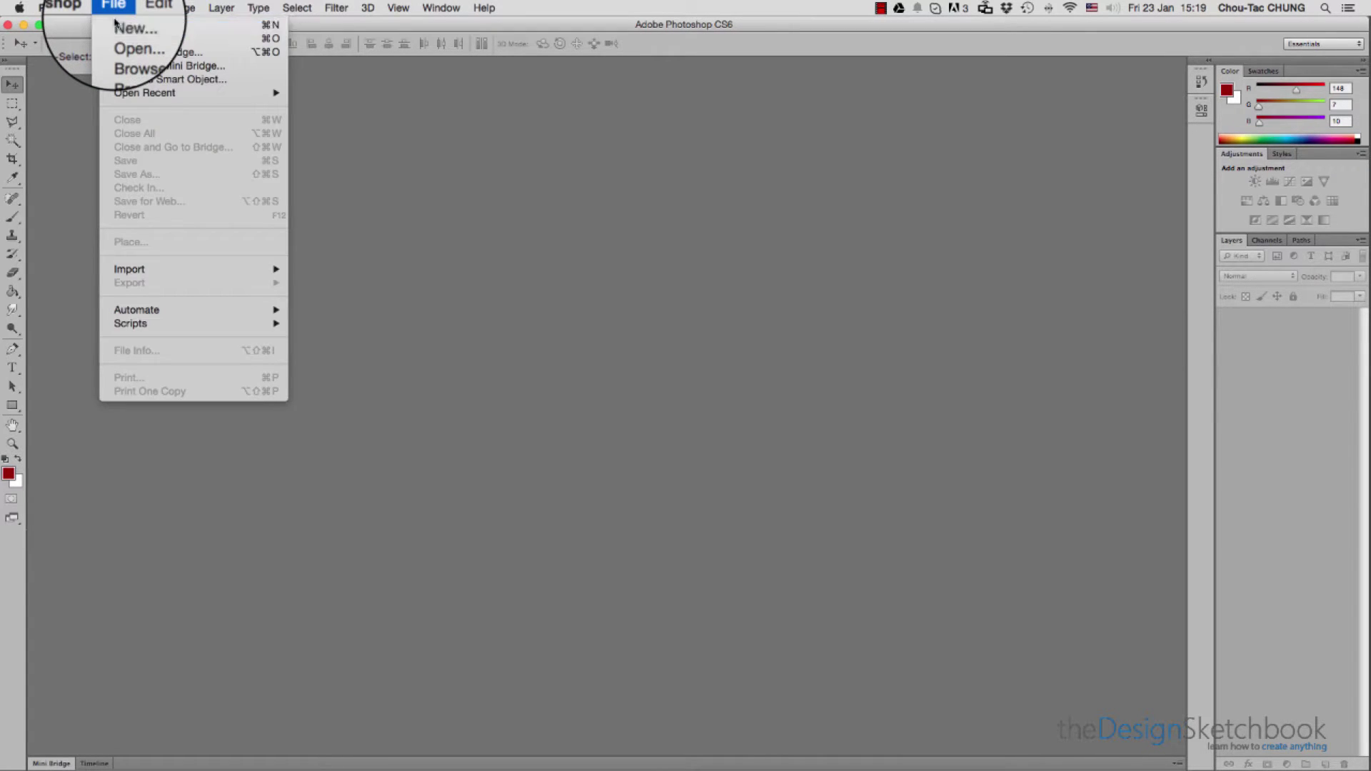
click(127, 25)
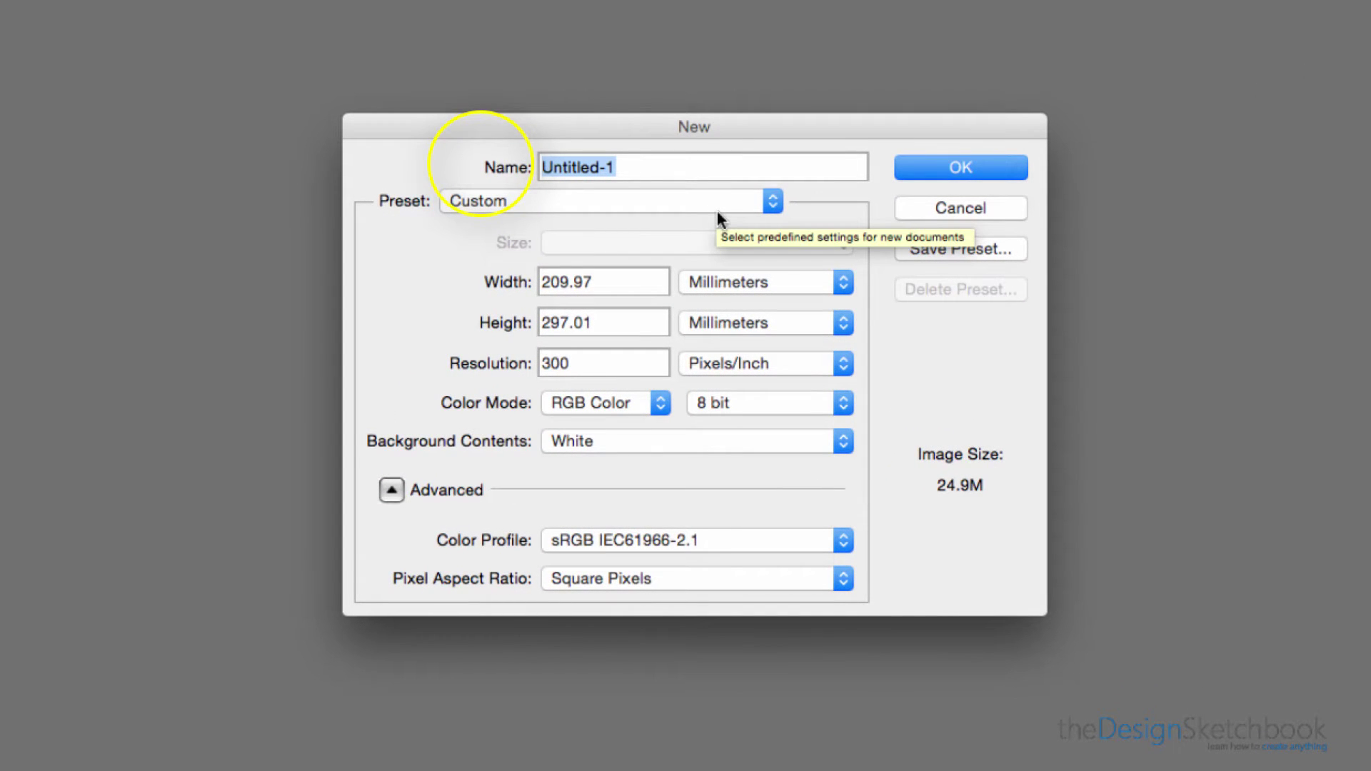
Create 'Photoshop Introduction' using the International Paper A4 preset at 300 pixels/inch
text(Phot)
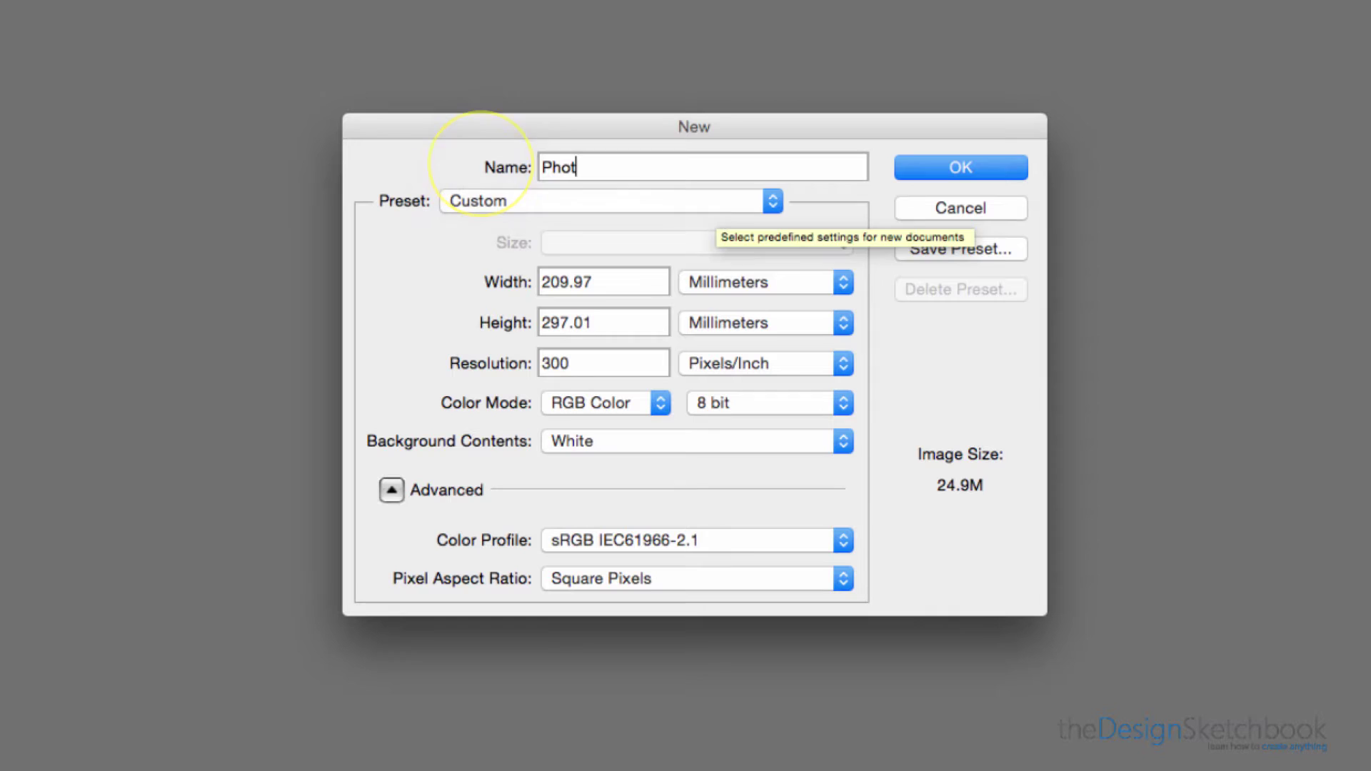
text(oshop Introduction)
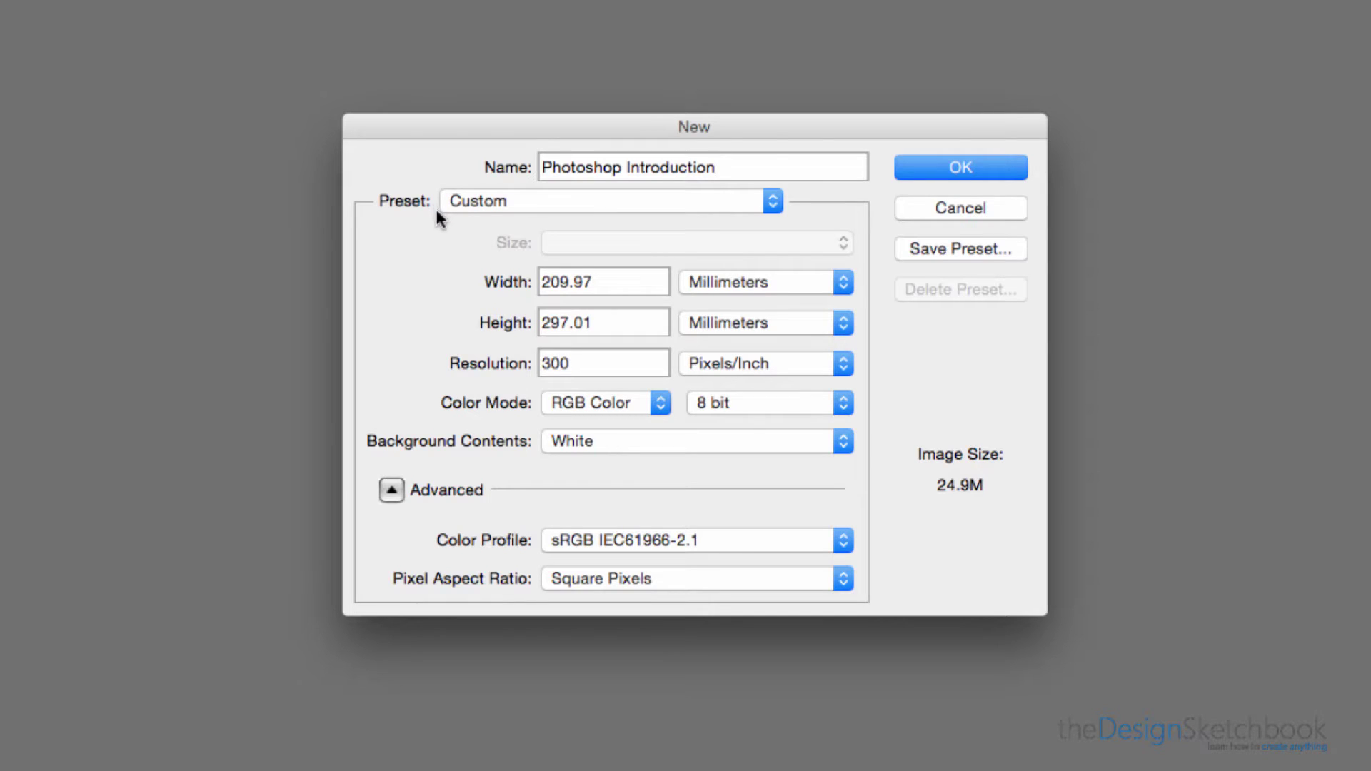
click(457, 203)
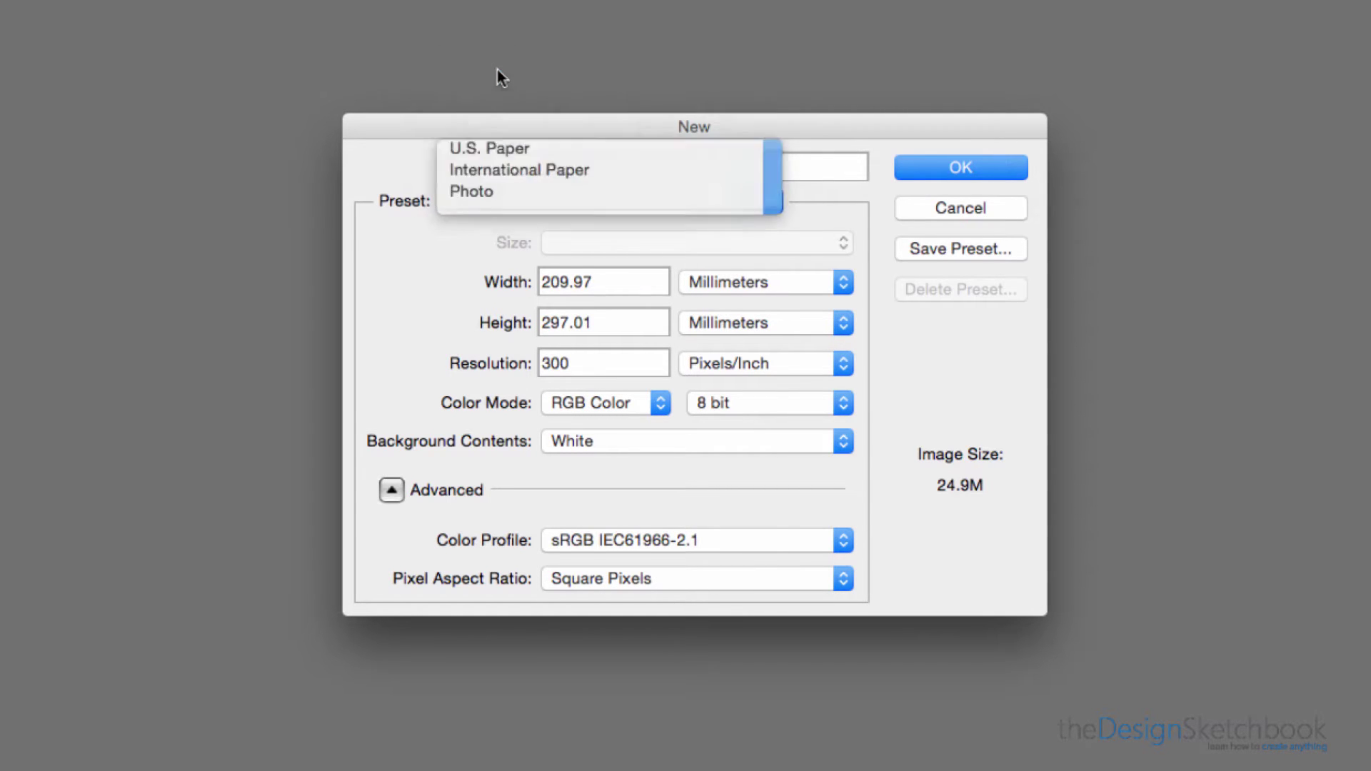
click(511, 205)
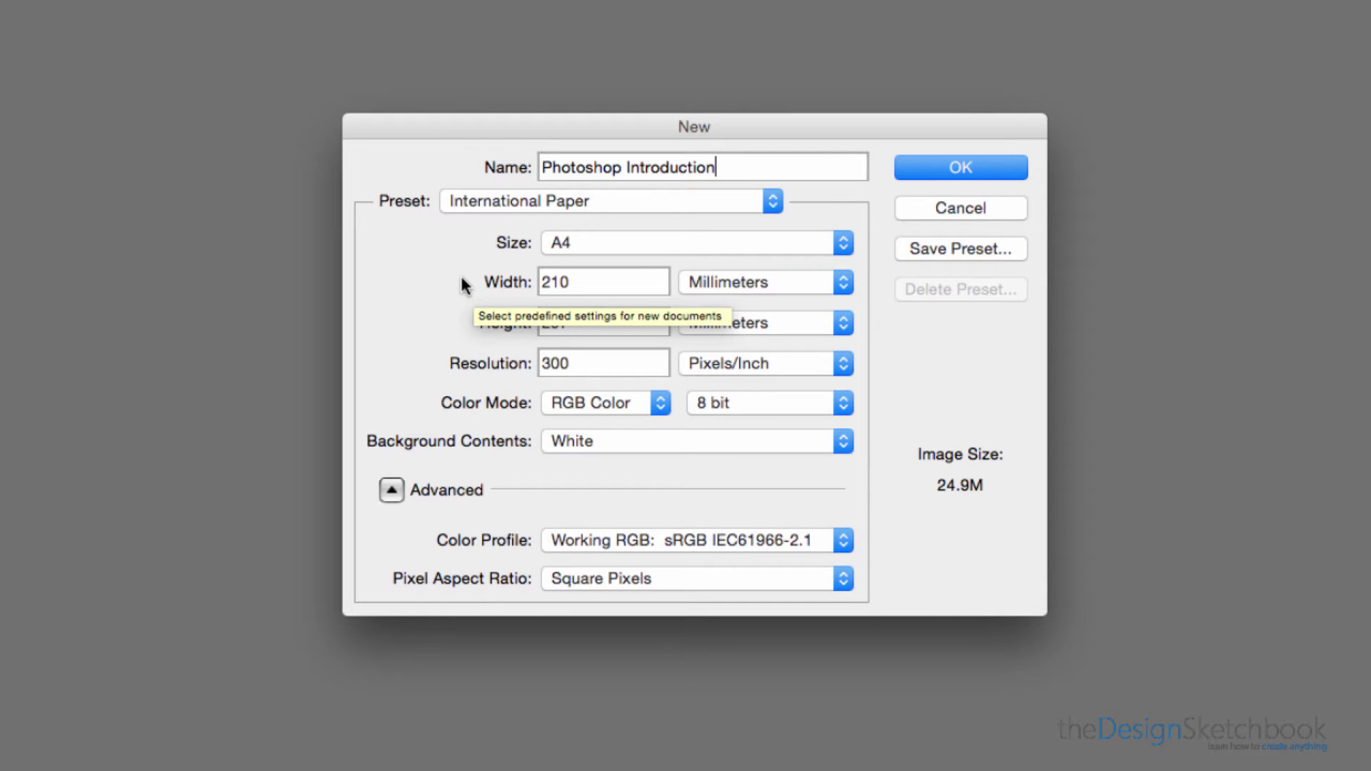
click(578, 363)
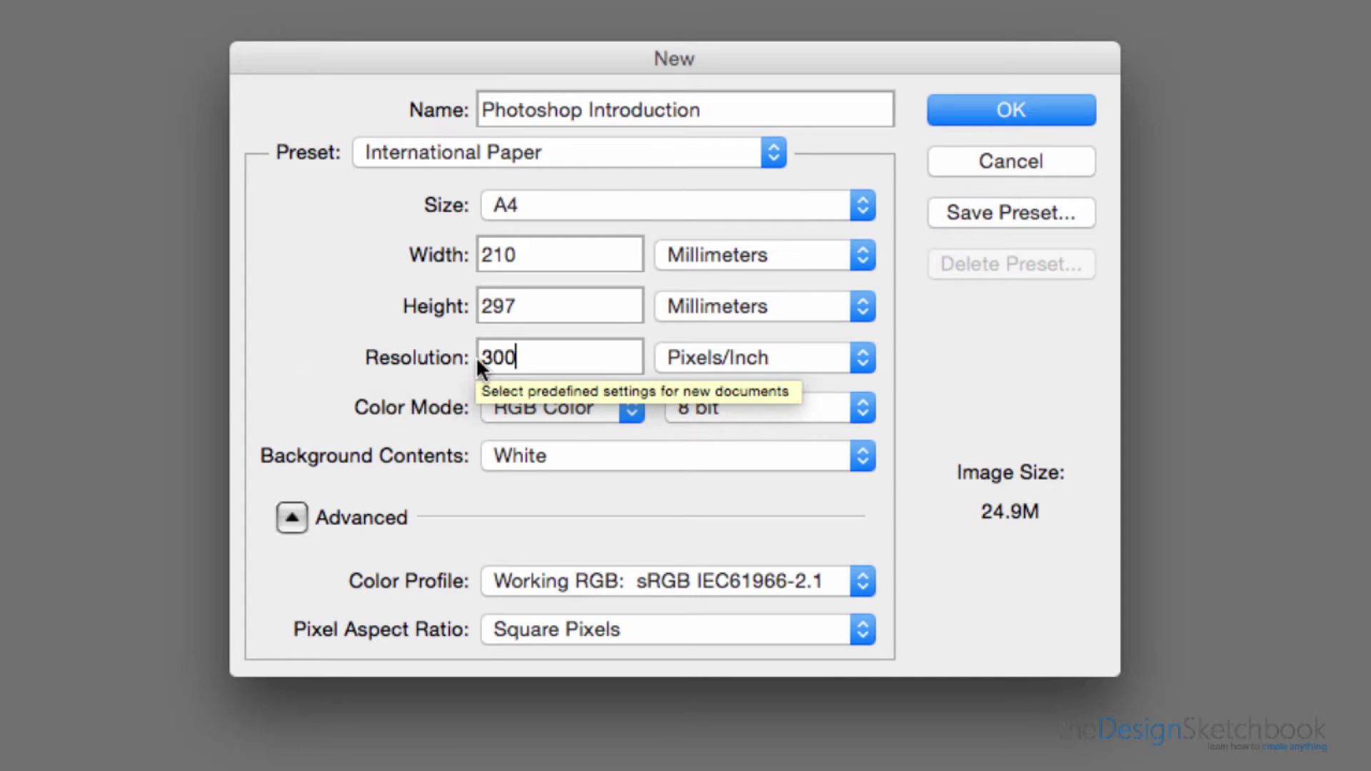
drag(531, 354, 465, 352)
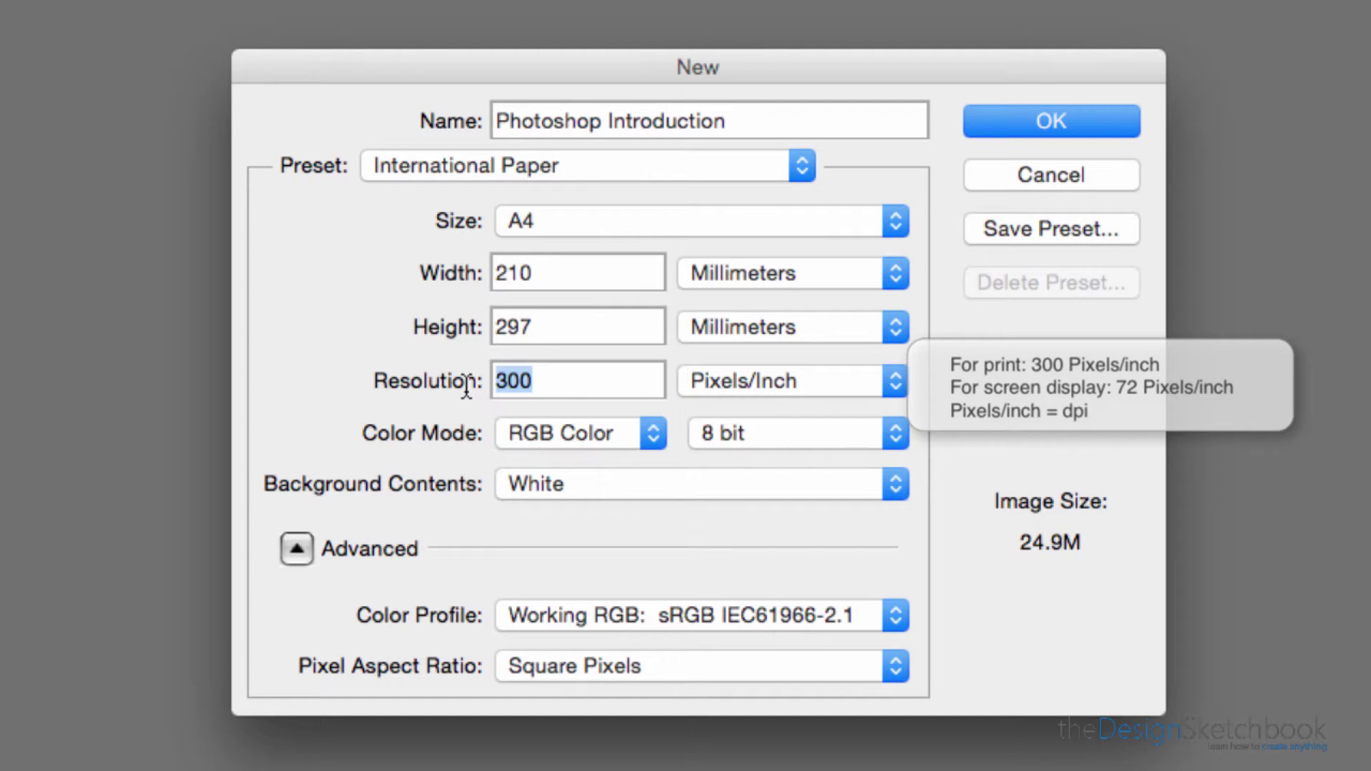
text(72)
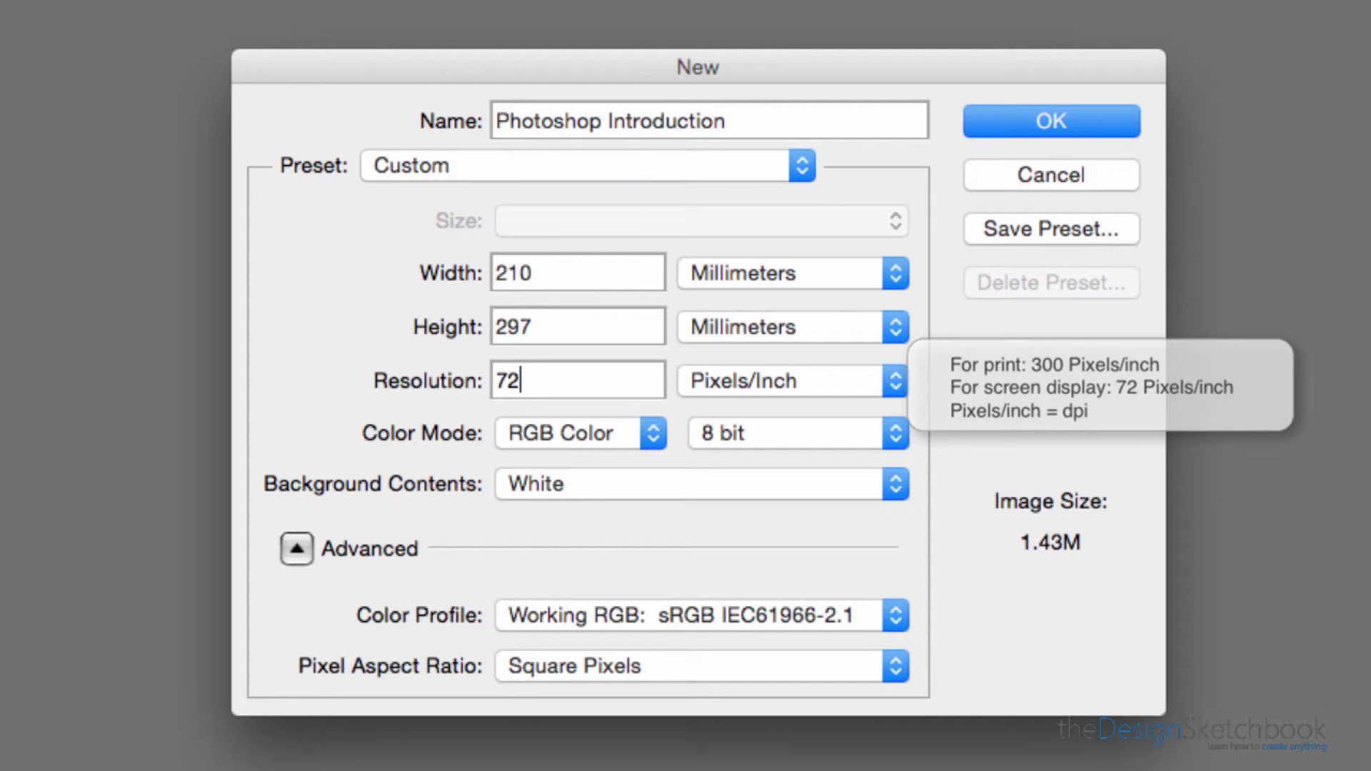
key(BackSpace)
key(BackSpace)
text(300)
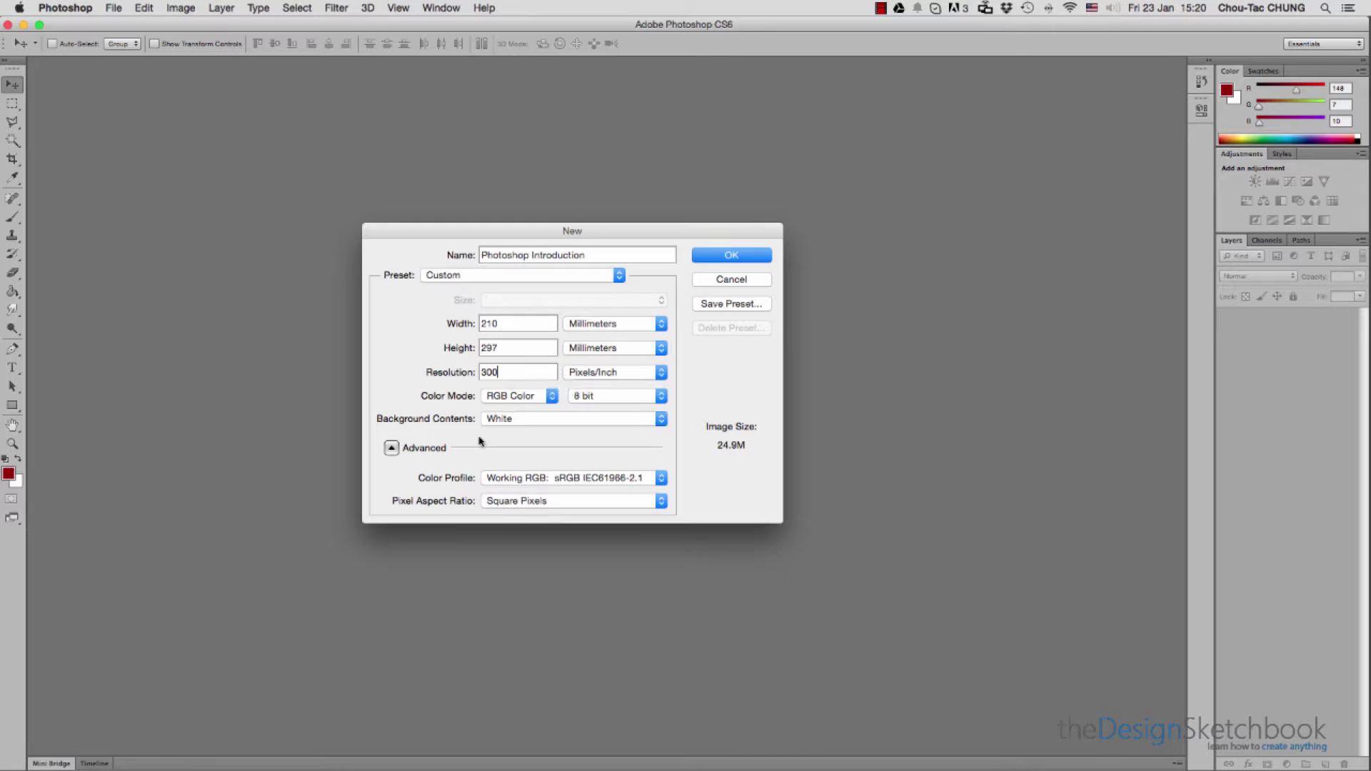
click(731, 255)
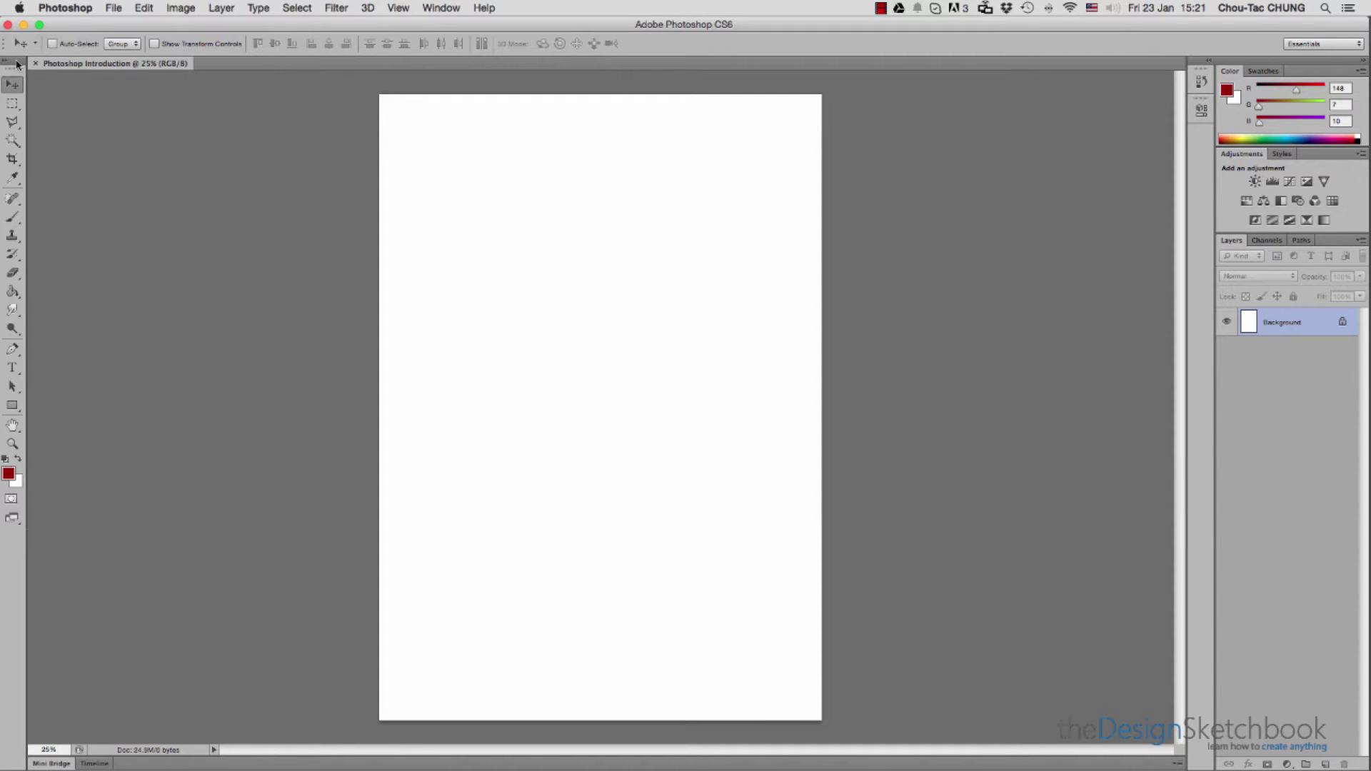
Detach the Tools panel and float it beside the canvas in two columns
drag(17, 64, 246, 106)
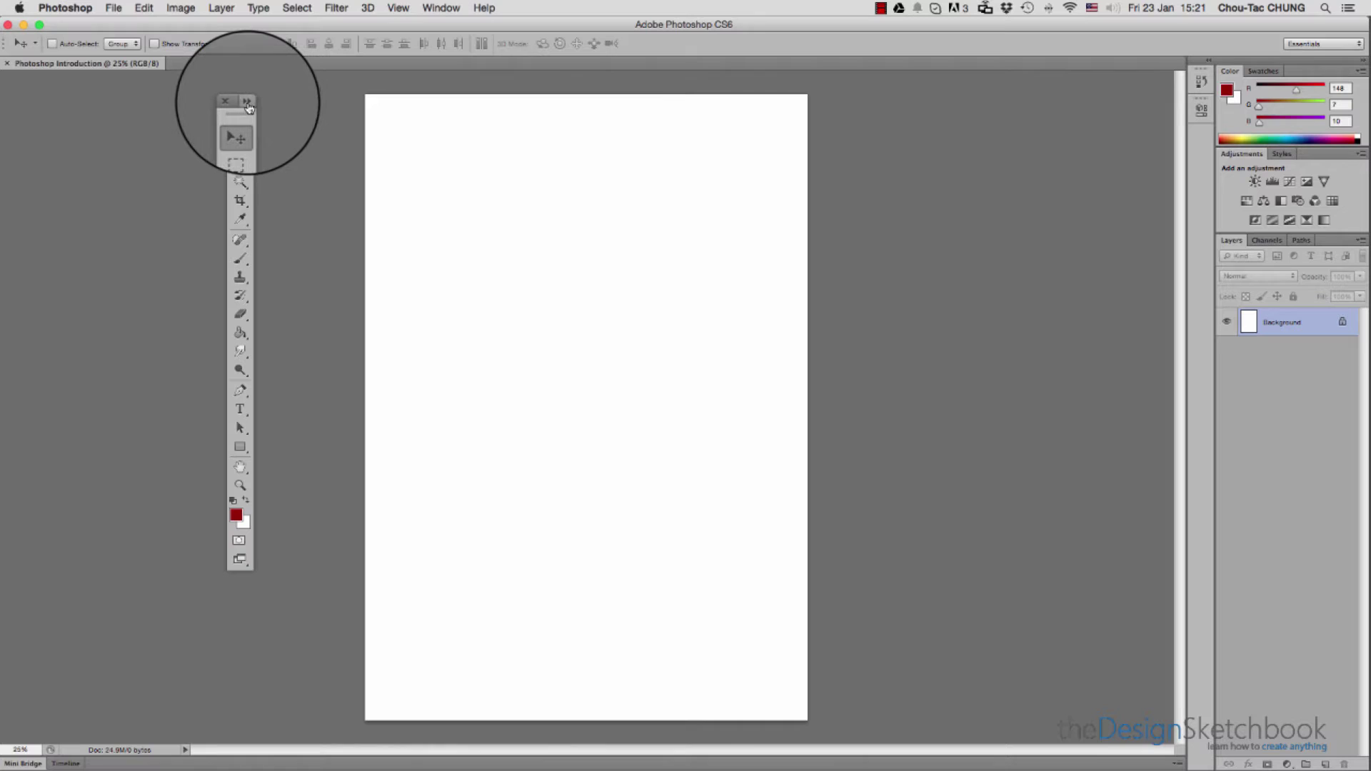
click(247, 102)
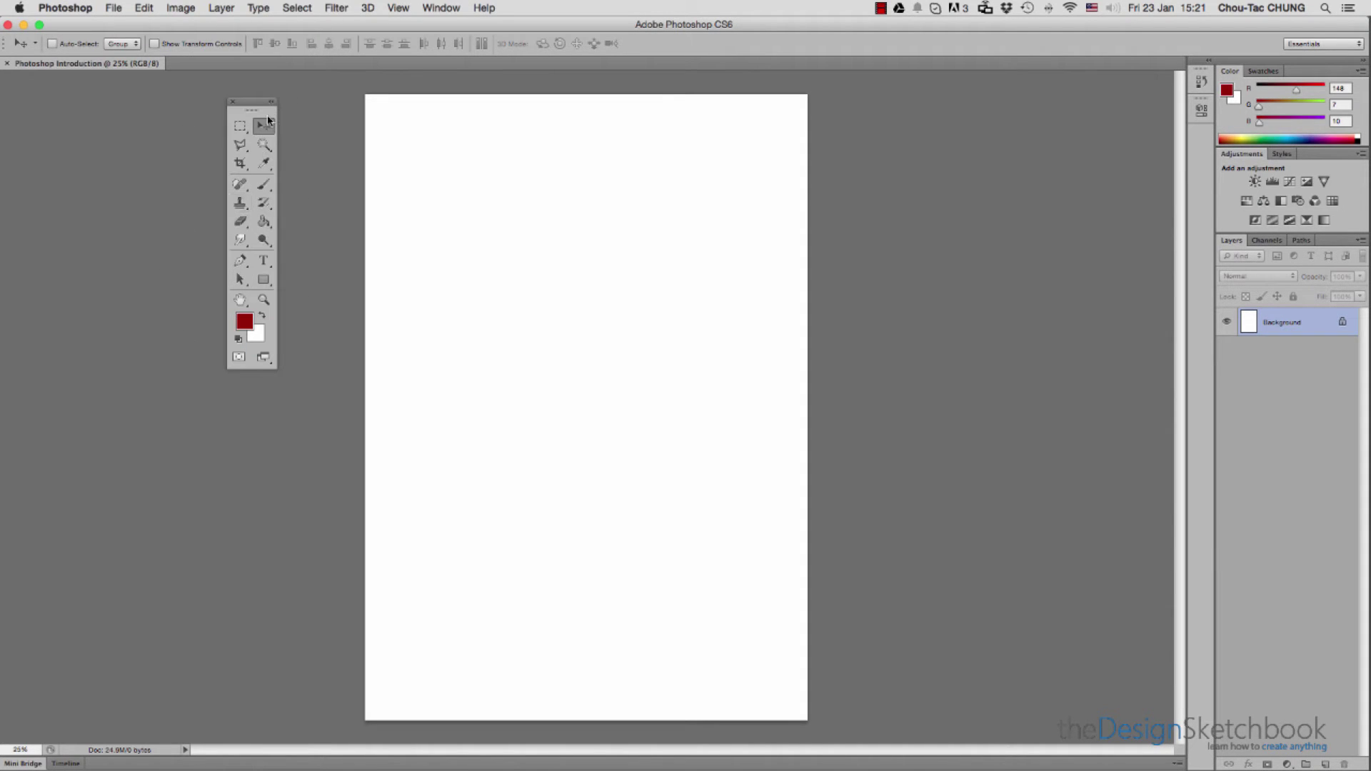
click(270, 102)
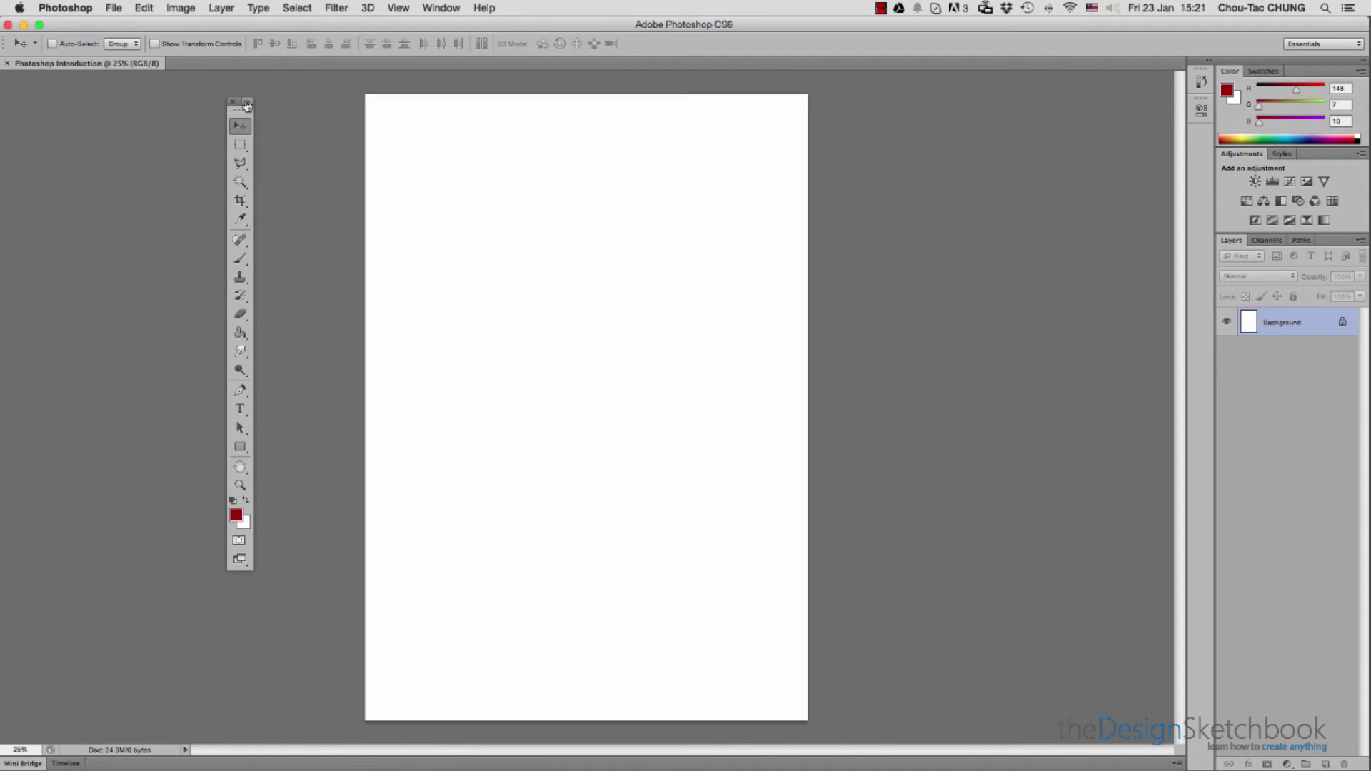
click(248, 104)
drag(247, 102, 242, 157)
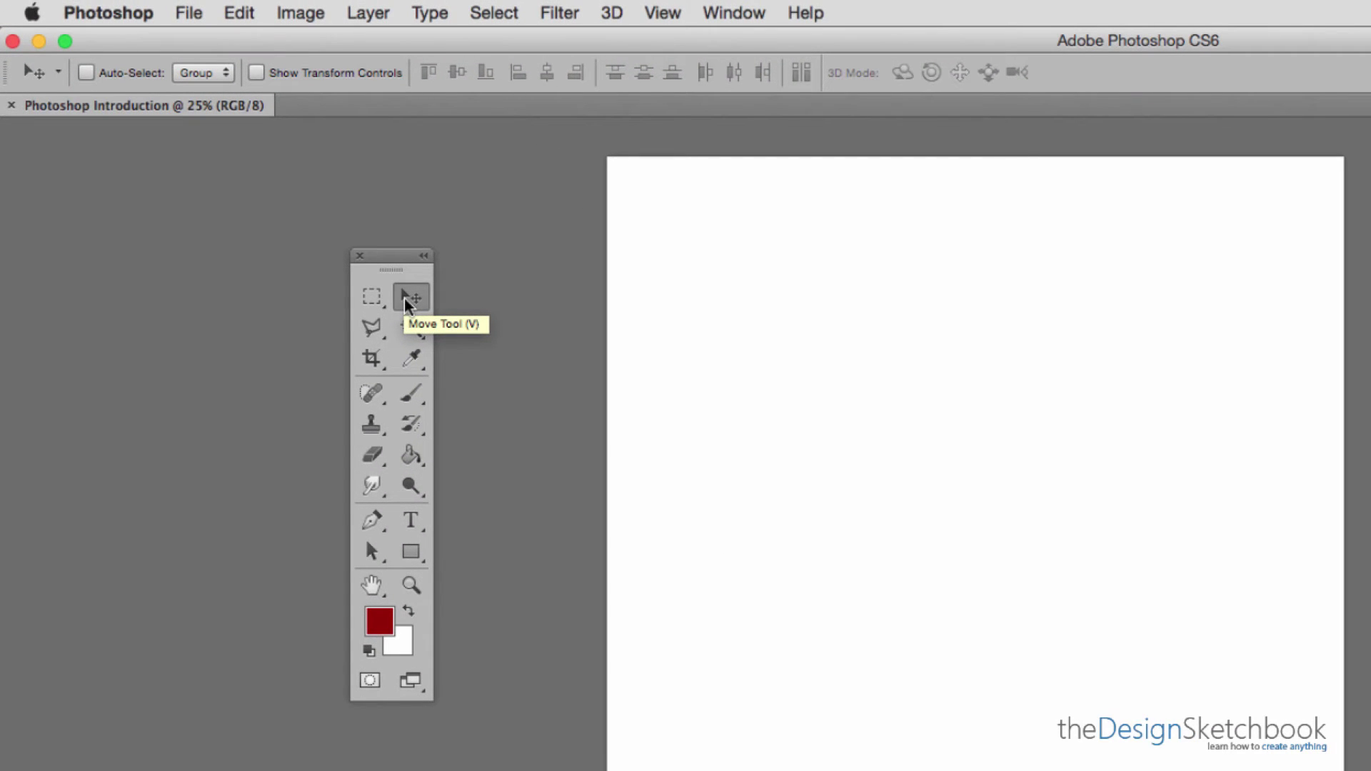
Cycle through brush, history, dodge, smudge, eraser, pen, crop and marquee tools, ending on Move
click(412, 400)
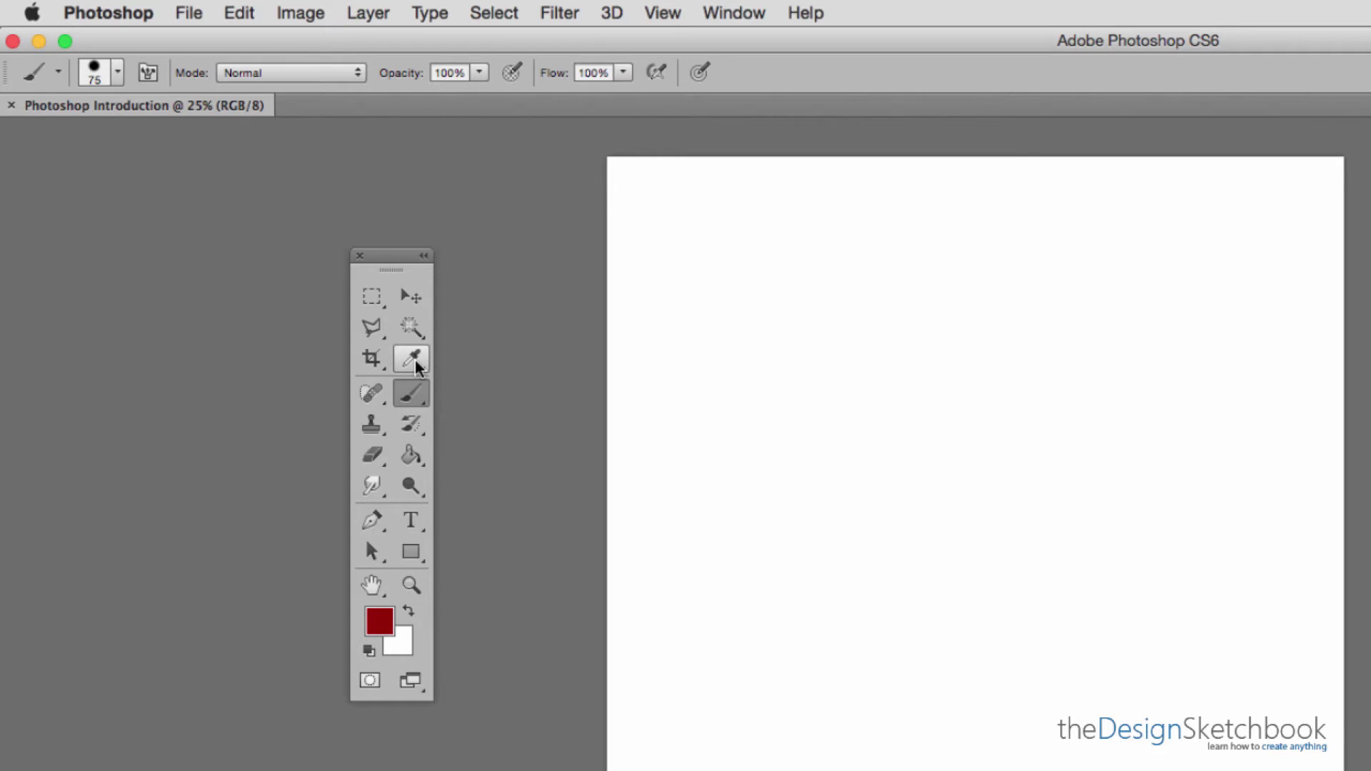
click(412, 424)
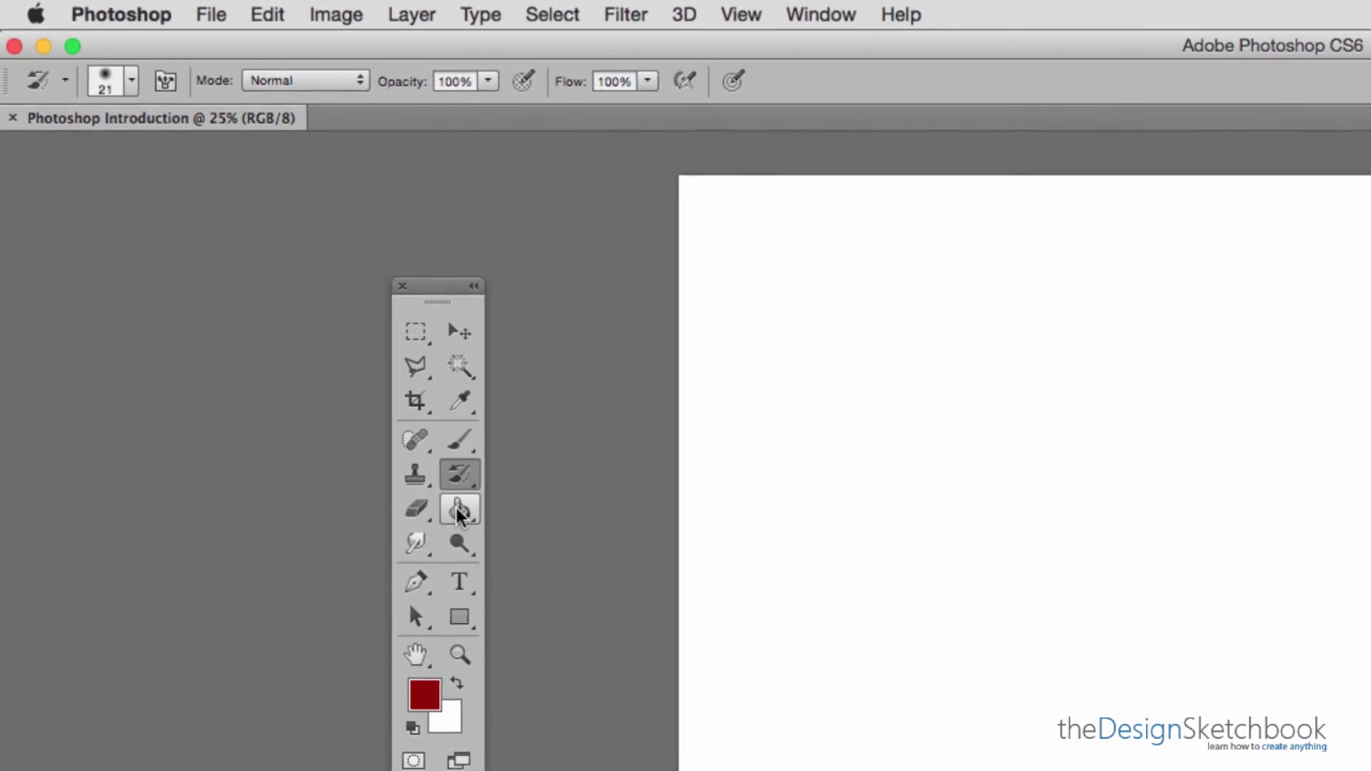
click(458, 544)
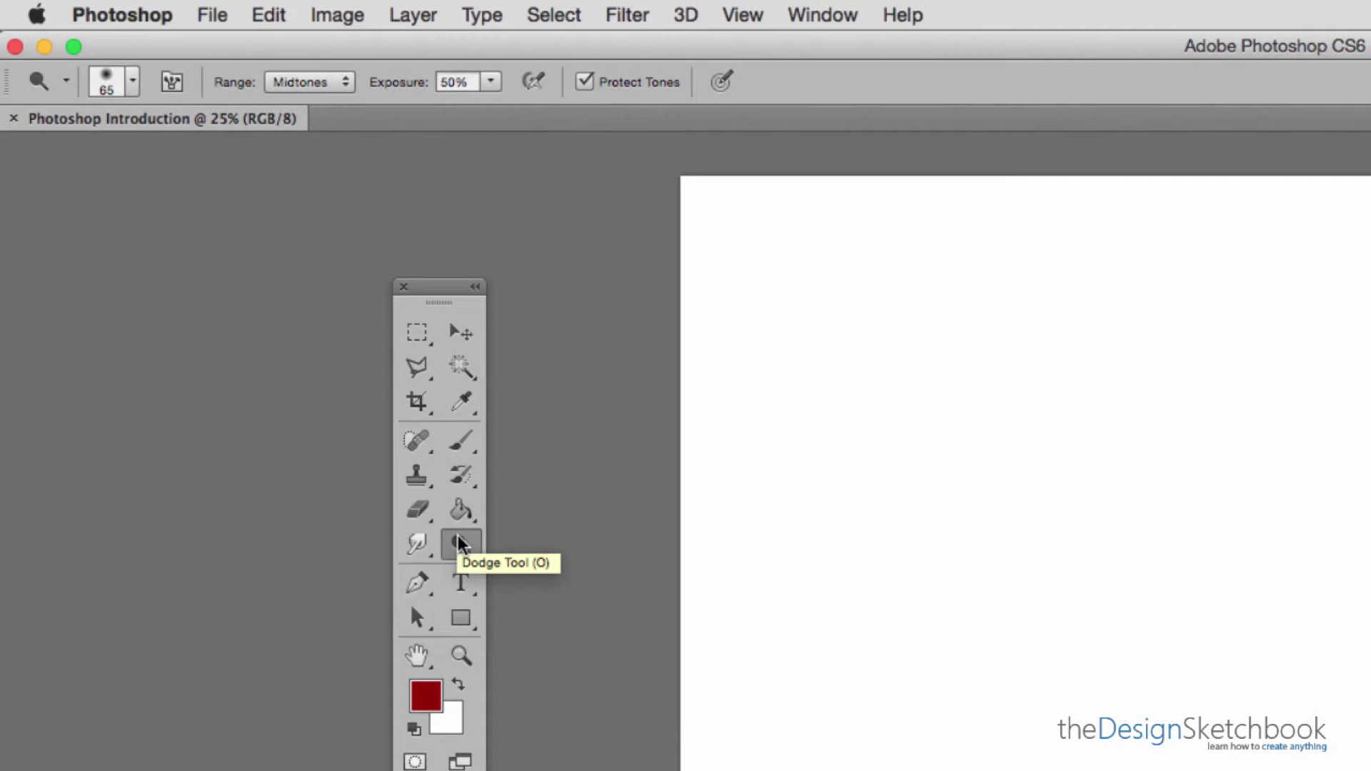
click(417, 544)
click(416, 509)
click(417, 582)
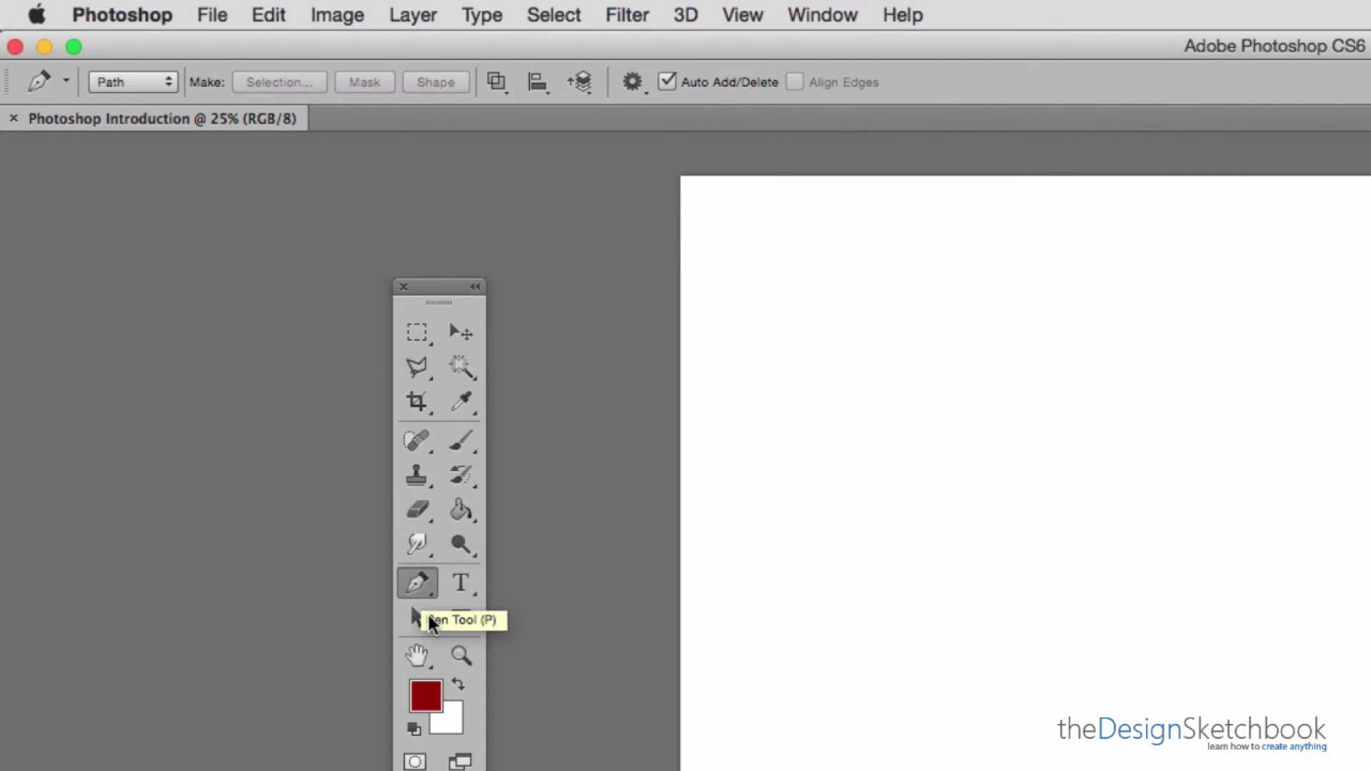
click(427, 618)
click(418, 542)
click(420, 441)
click(417, 402)
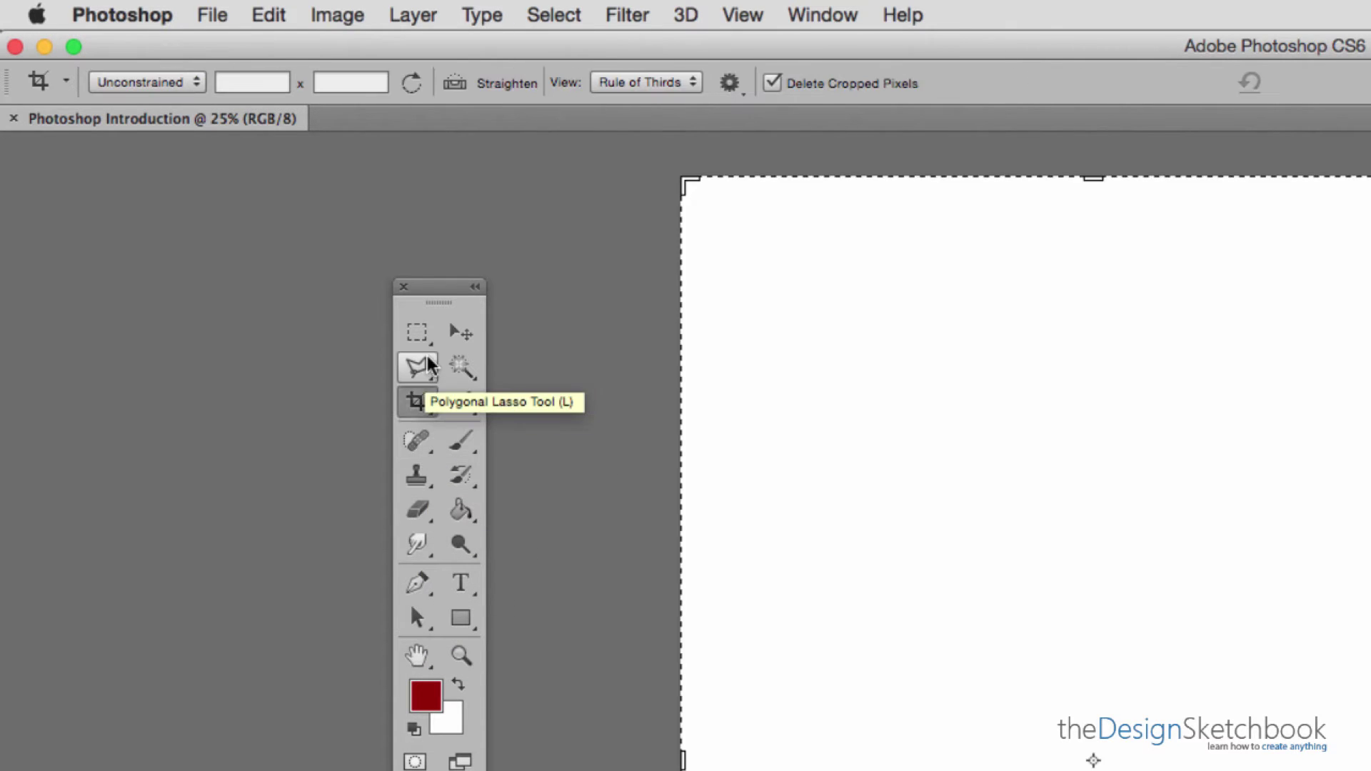
click(417, 332)
click(460, 332)
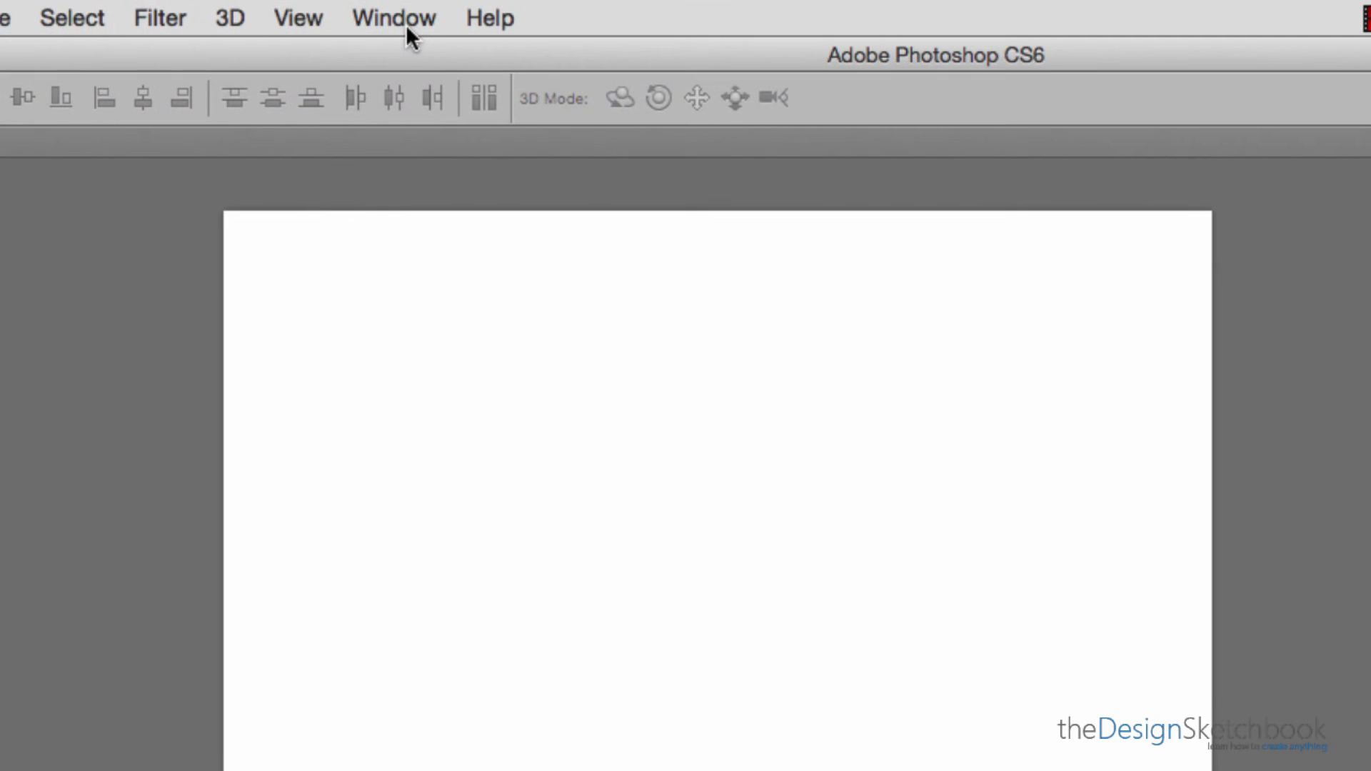
Switch the workspace to Photography, then to Painting via Window > Workspace
click(406, 23)
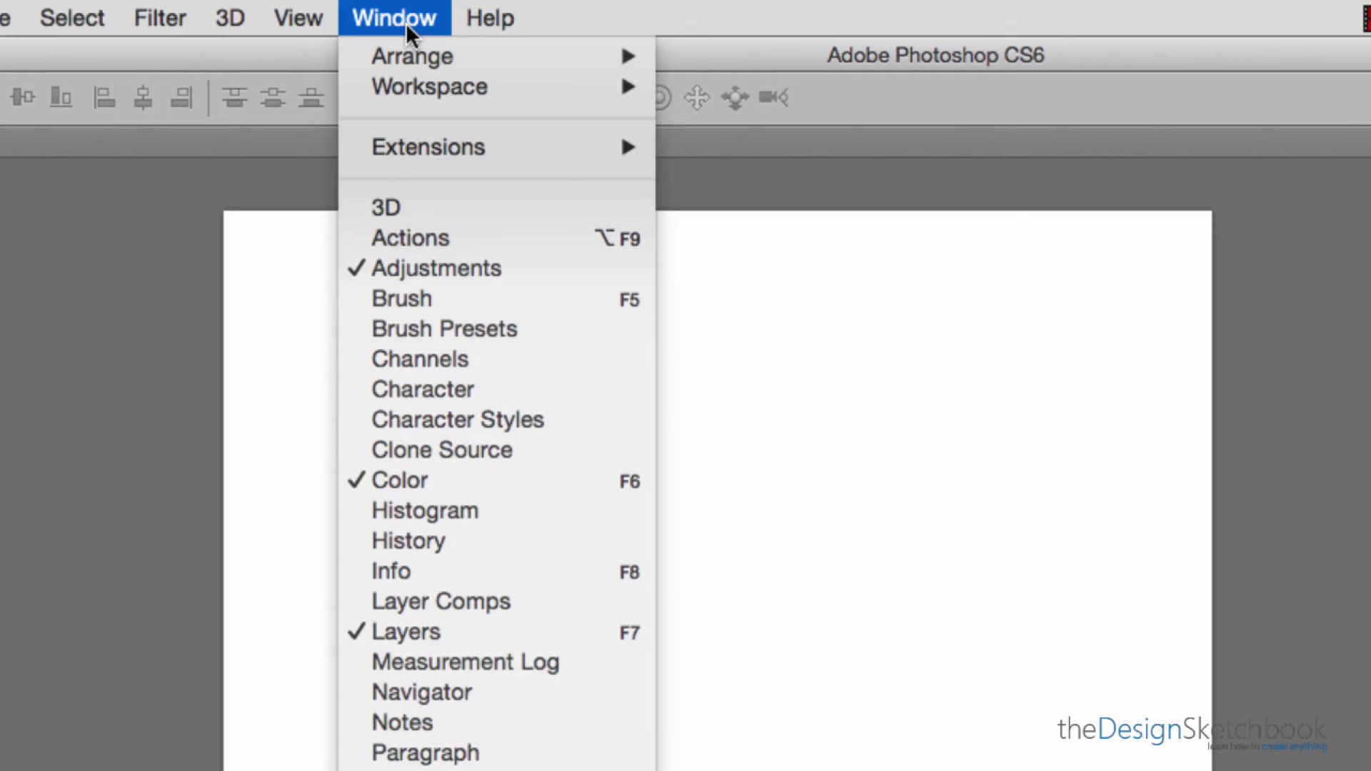
mouse_move(438, 87)
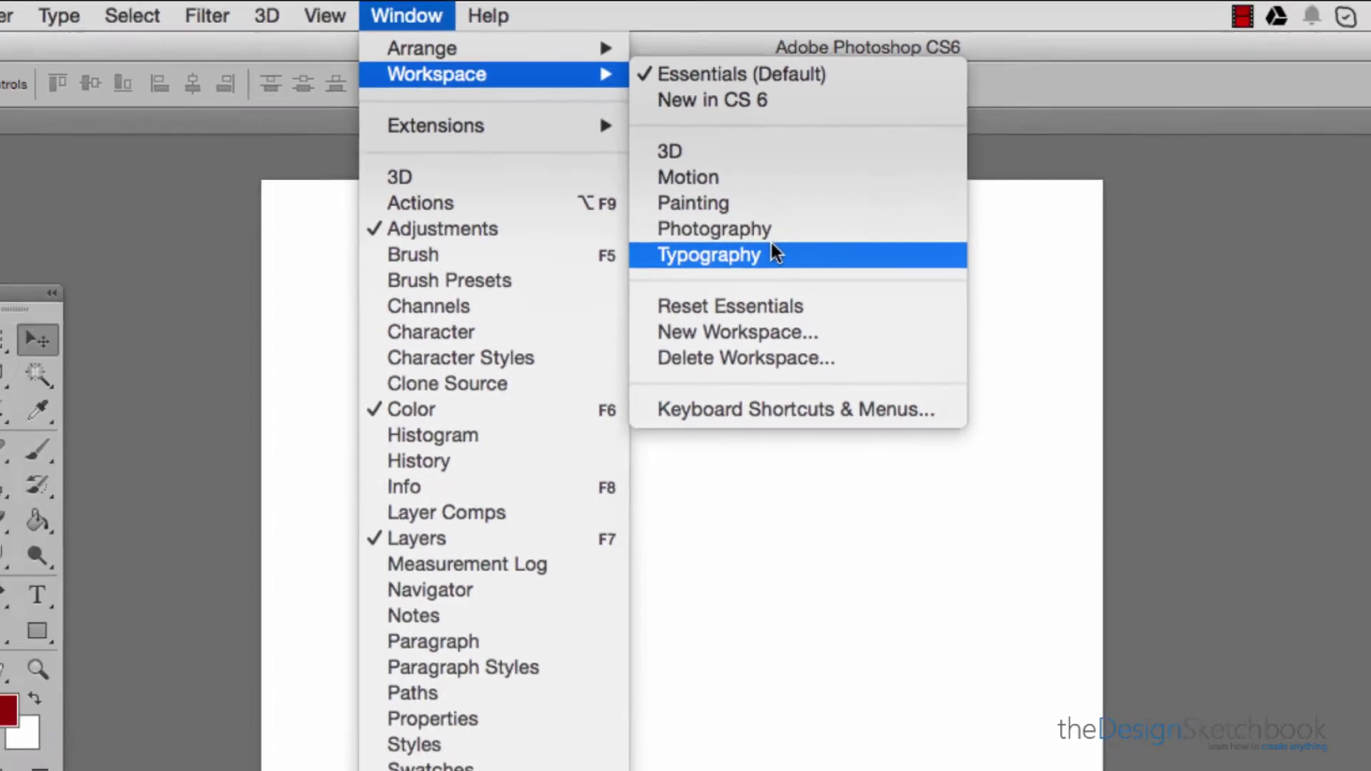
click(756, 268)
click(300, 17)
mouse_move(393, 21)
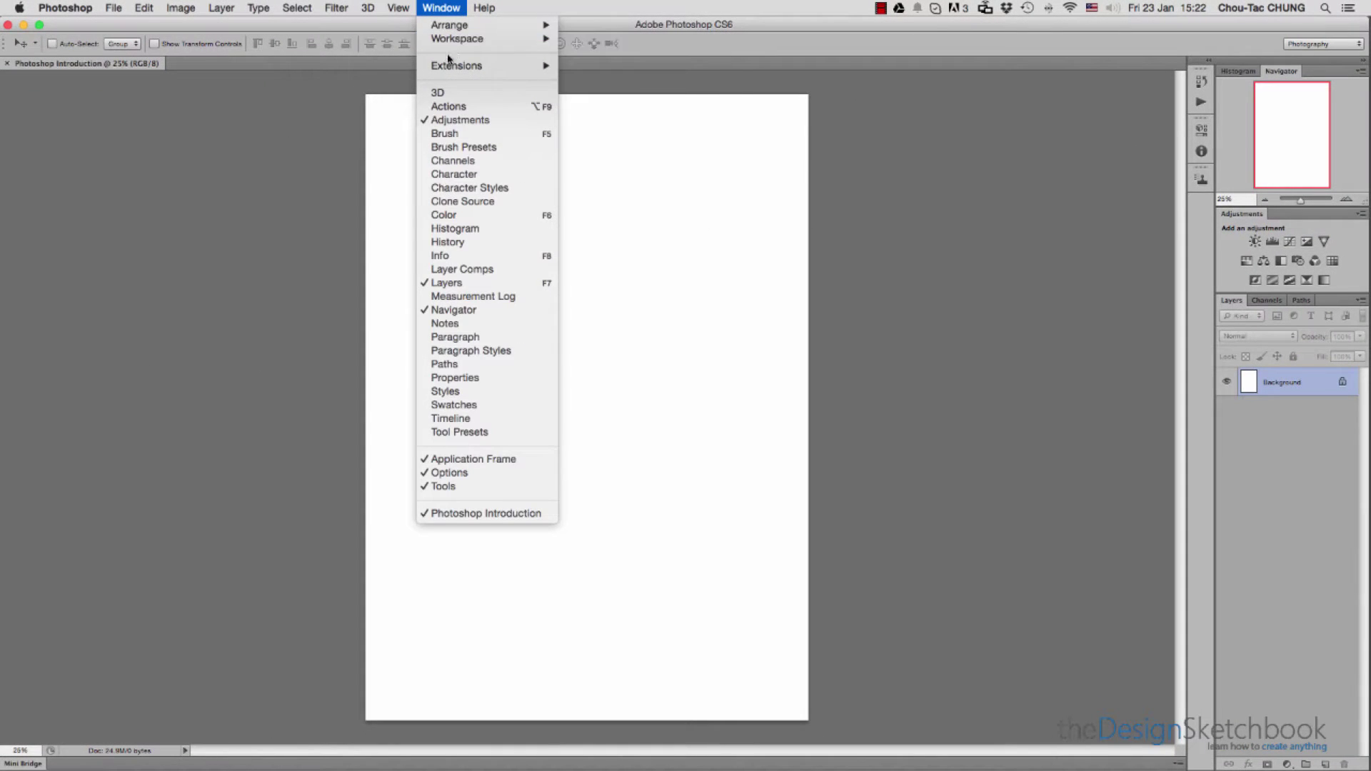
mouse_move(455, 42)
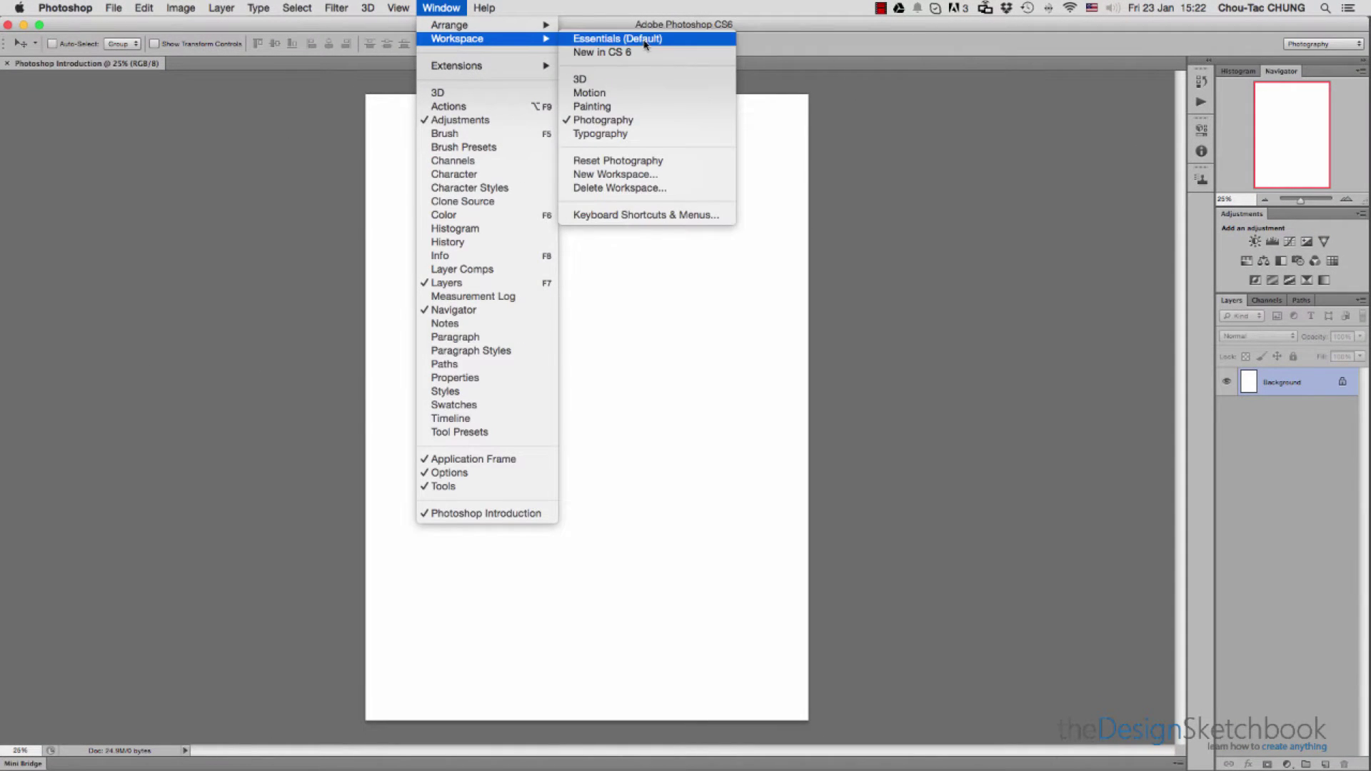
click(643, 108)
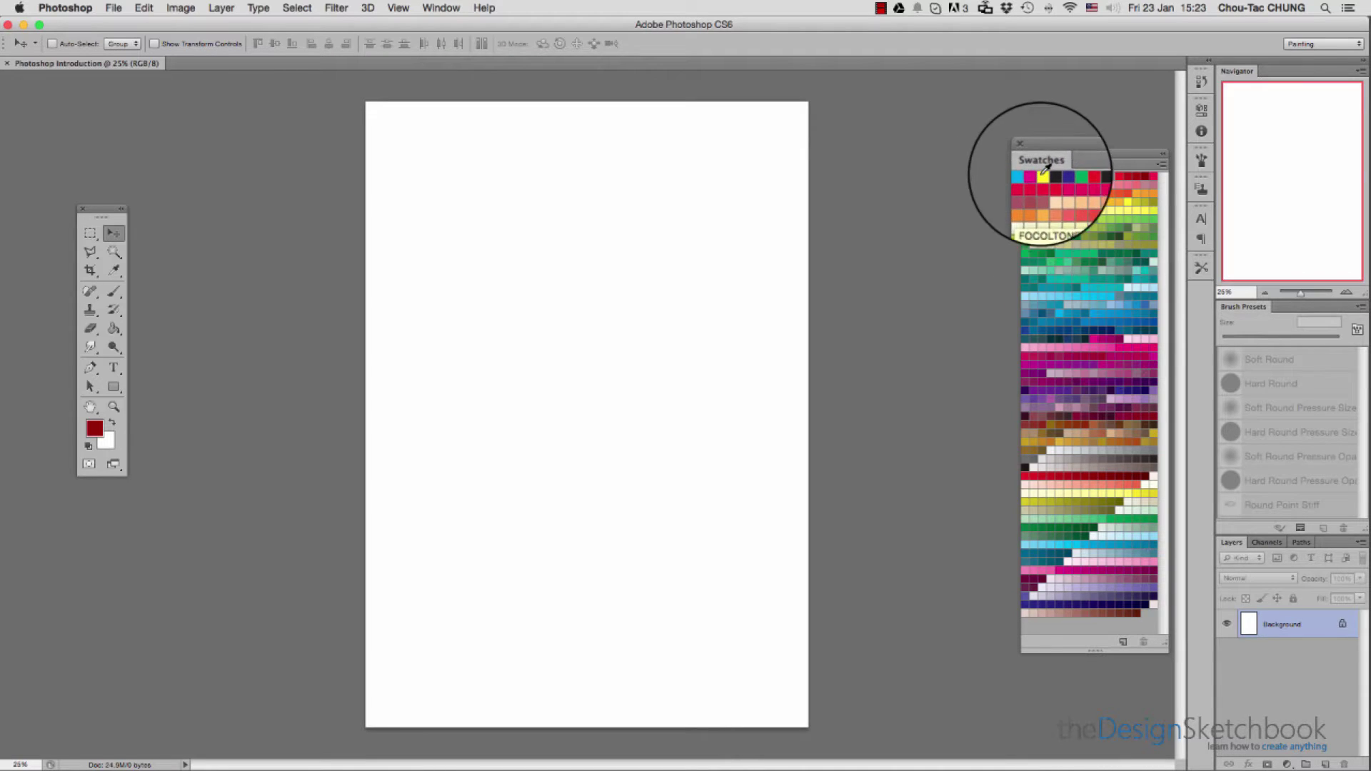
Set the foreground colour to magenta-purple from the Swatches panel
click(1118, 346)
click(1086, 471)
click(1065, 490)
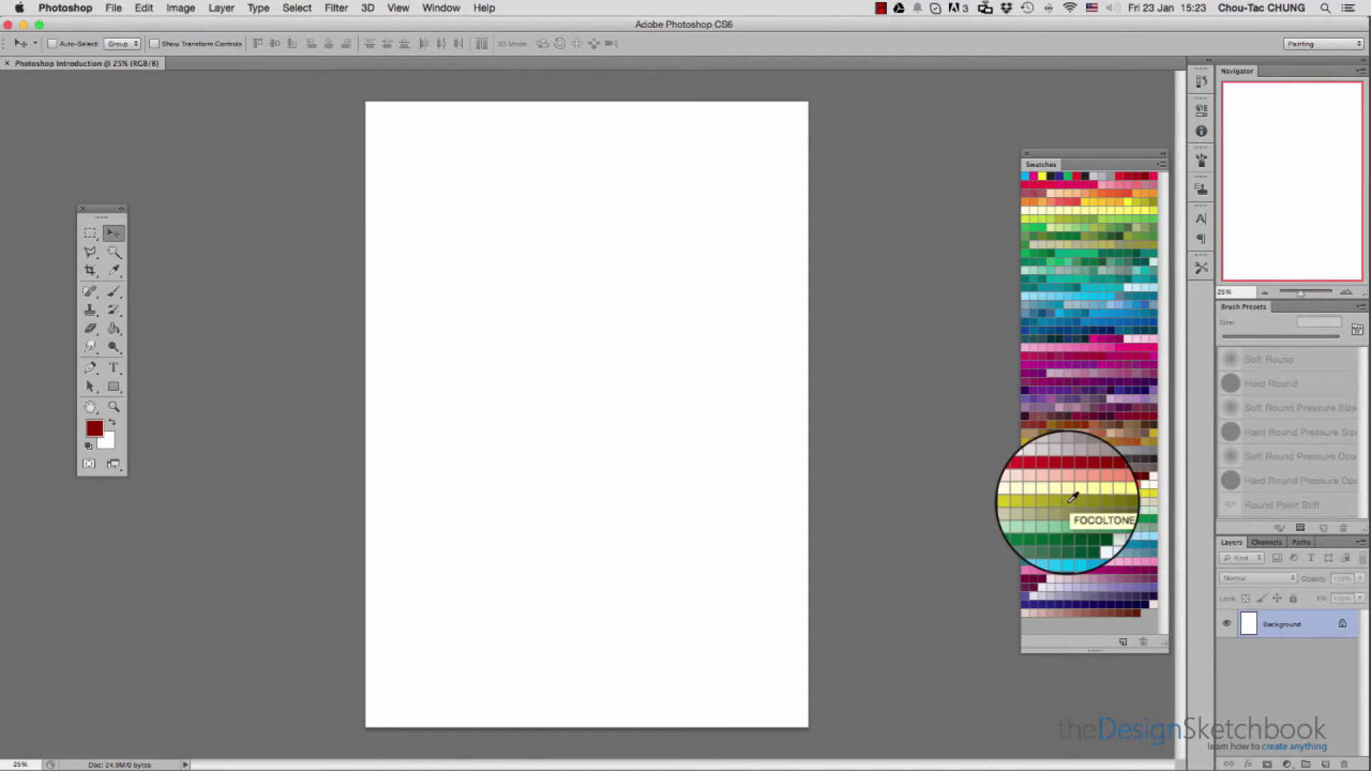
click(1060, 389)
Select the Brush tool and try several presets, settling on Soft Round
click(114, 292)
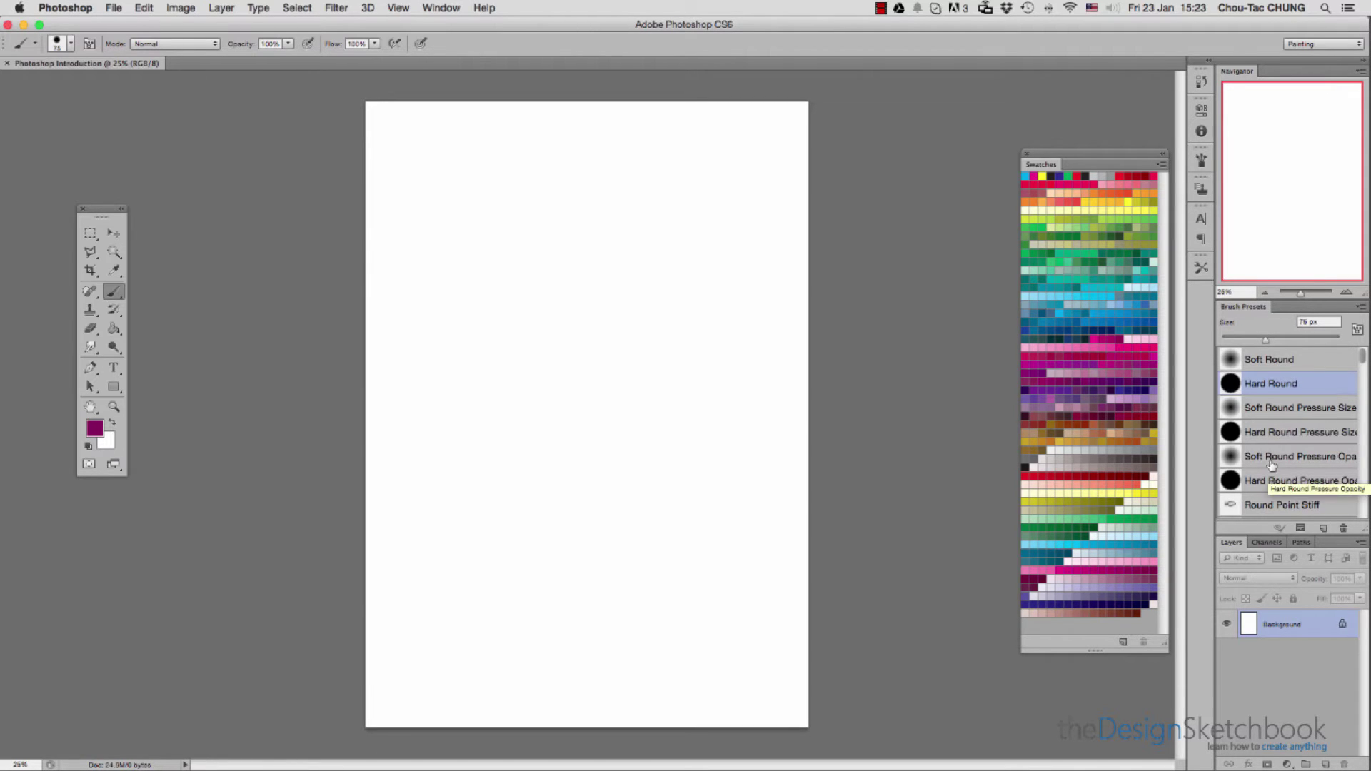
click(1258, 360)
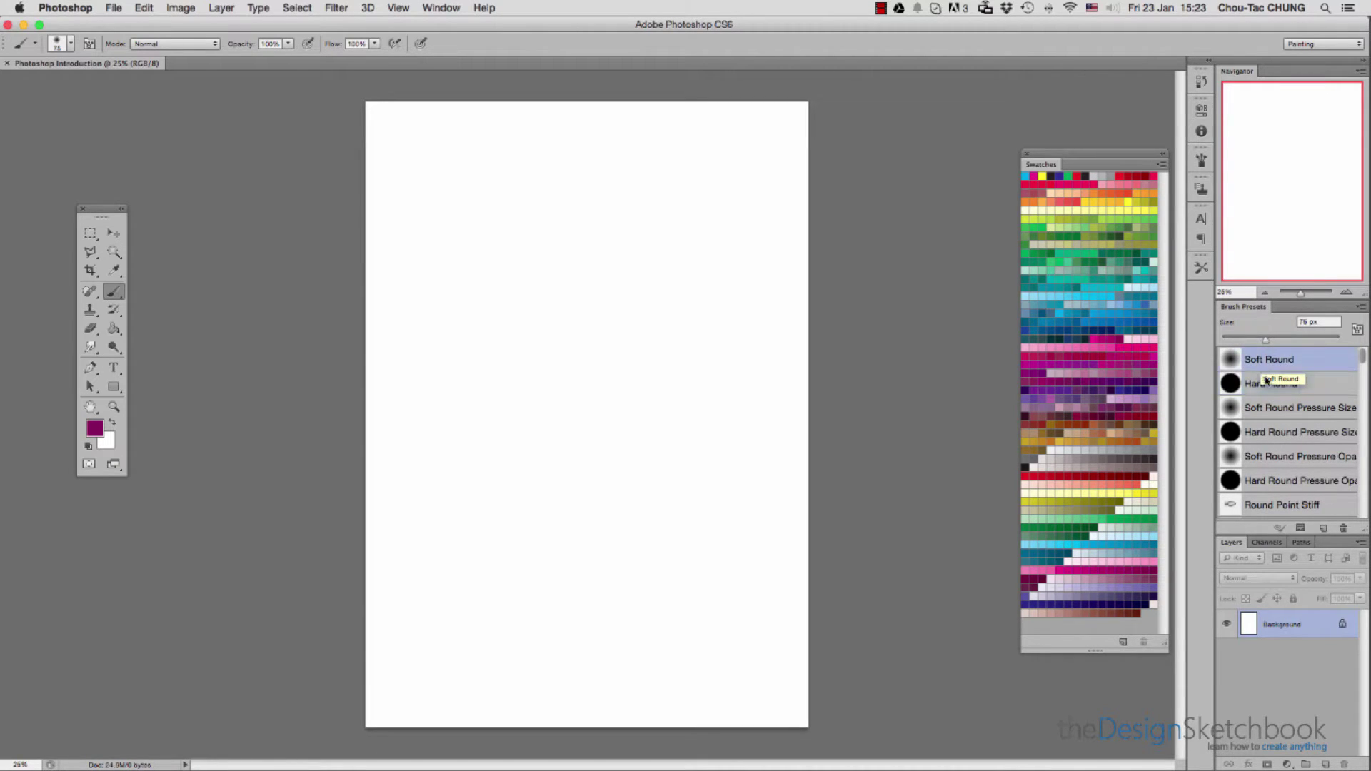
click(1266, 382)
drag(1362, 358, 1358, 414)
click(1270, 404)
scroll(1278, 371, down, 5)
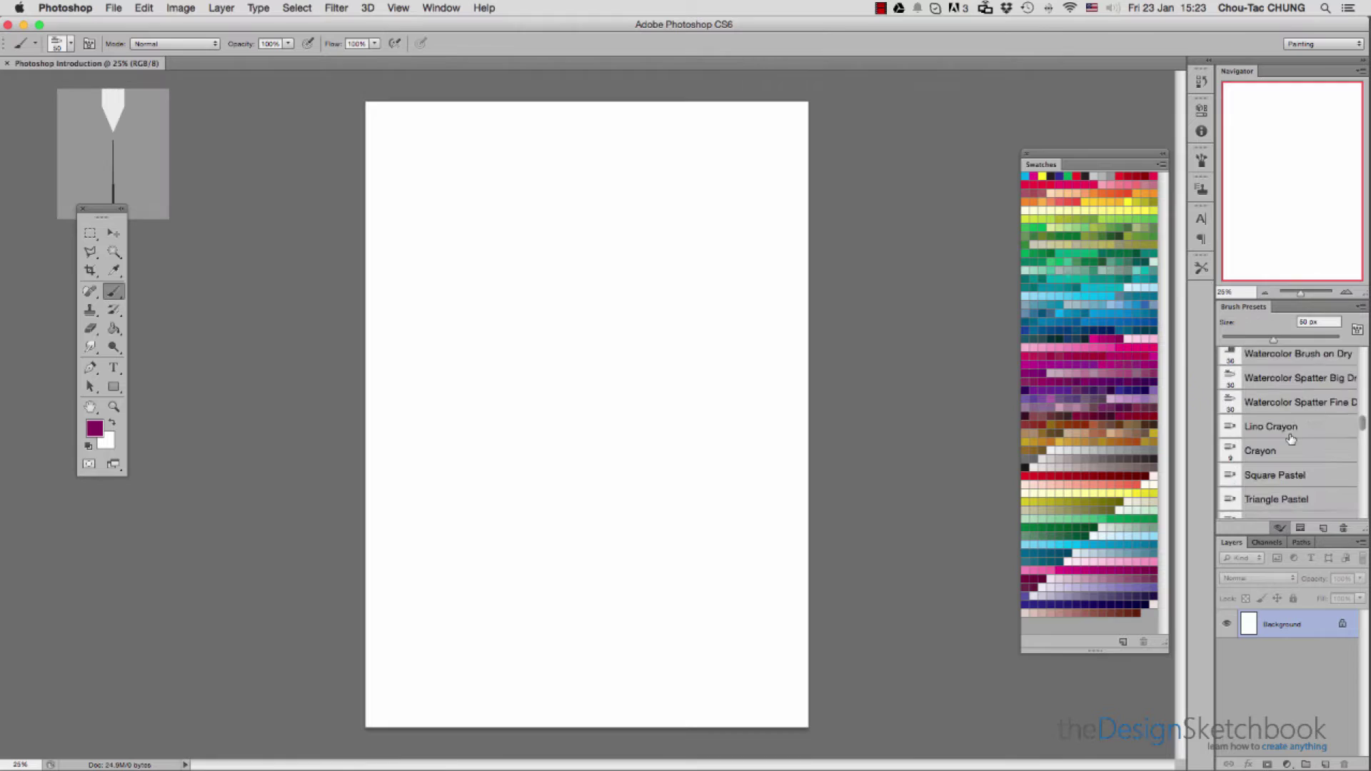
click(1290, 432)
click(1292, 410)
scroll(1293, 399, up, 10)
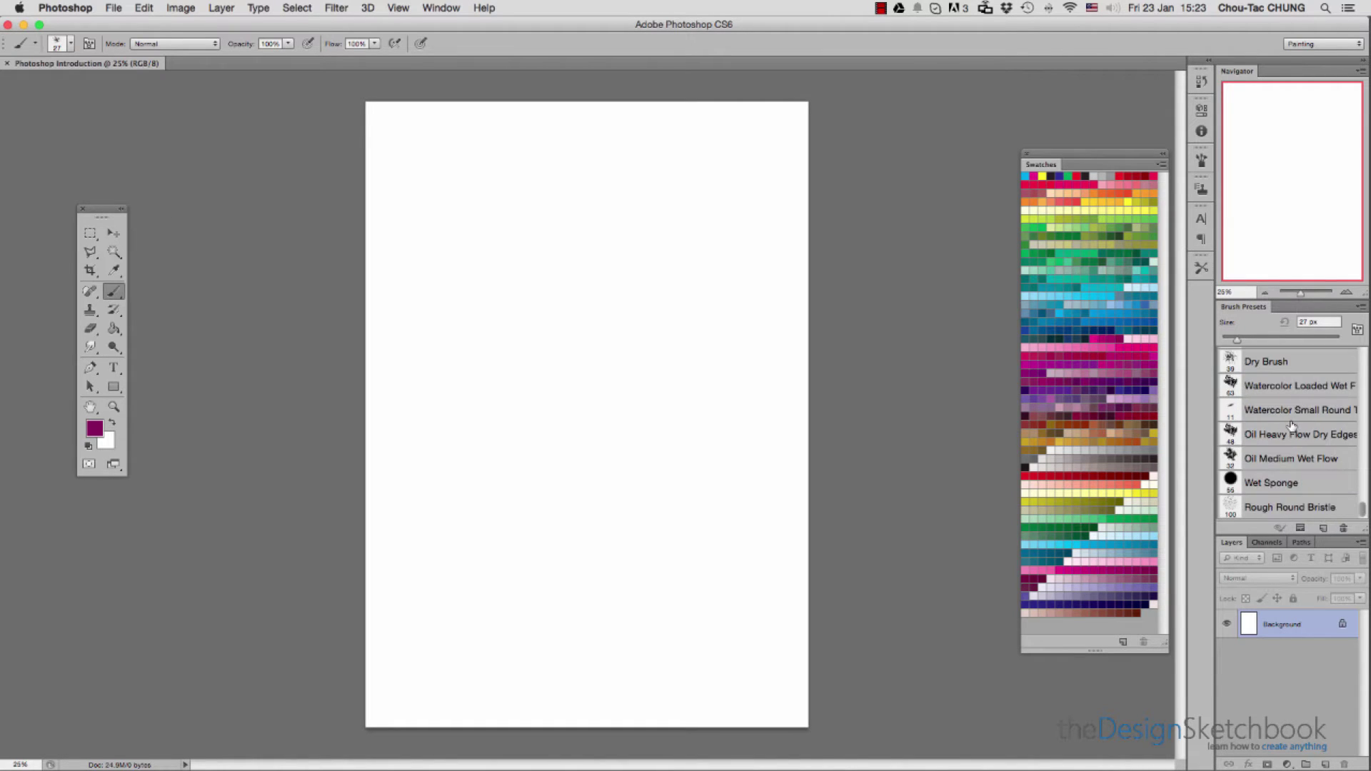
click(1284, 360)
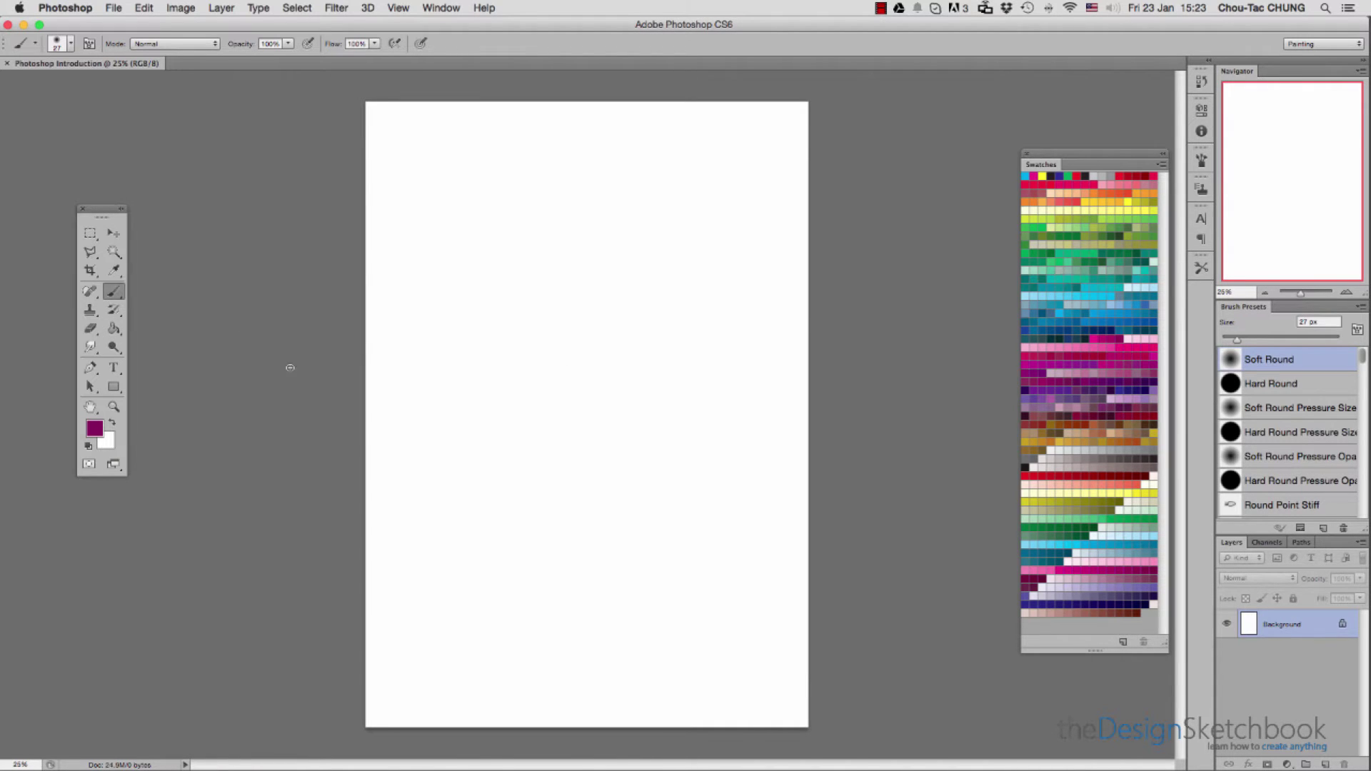
Paint three straight horizontal lines using click and Shift-click endpoints
click(486, 352)
shift+click(690, 357)
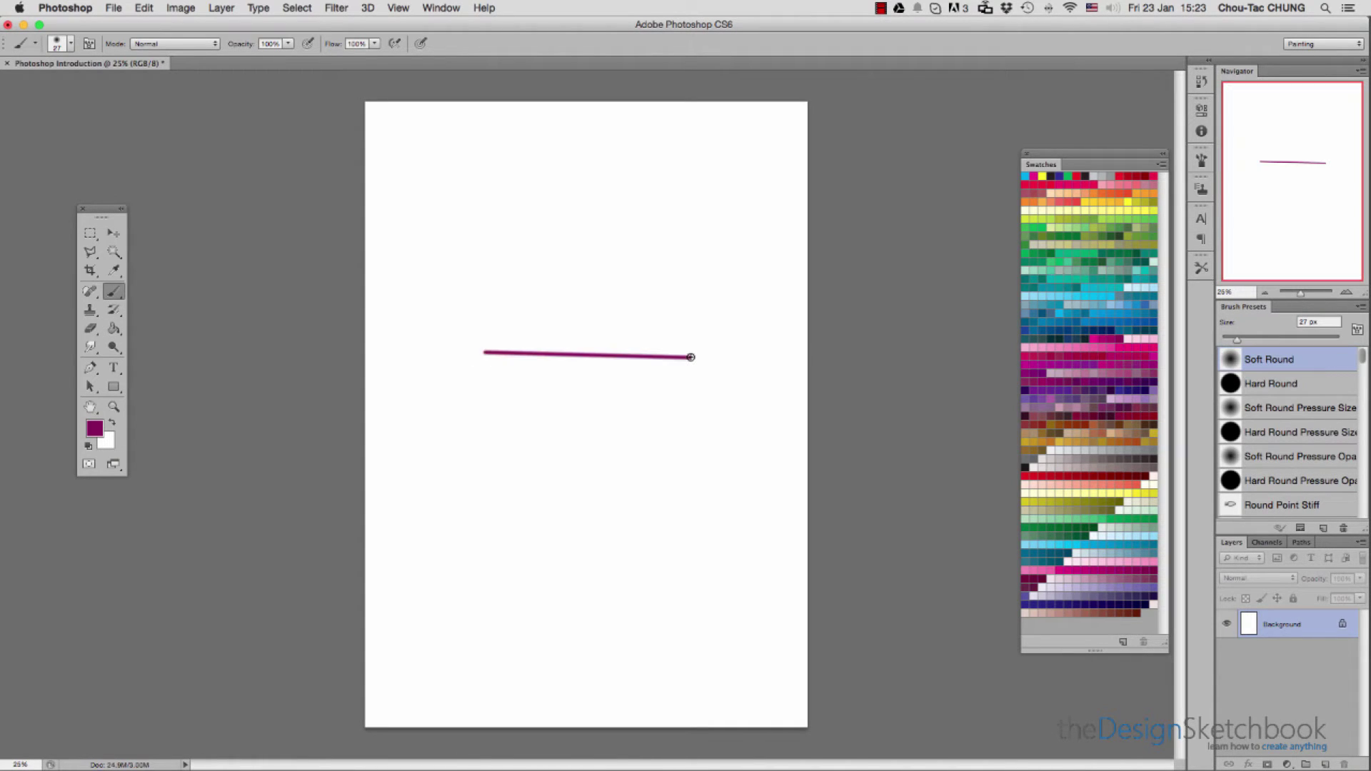
click(695, 338)
shift+click(486, 338)
click(686, 383)
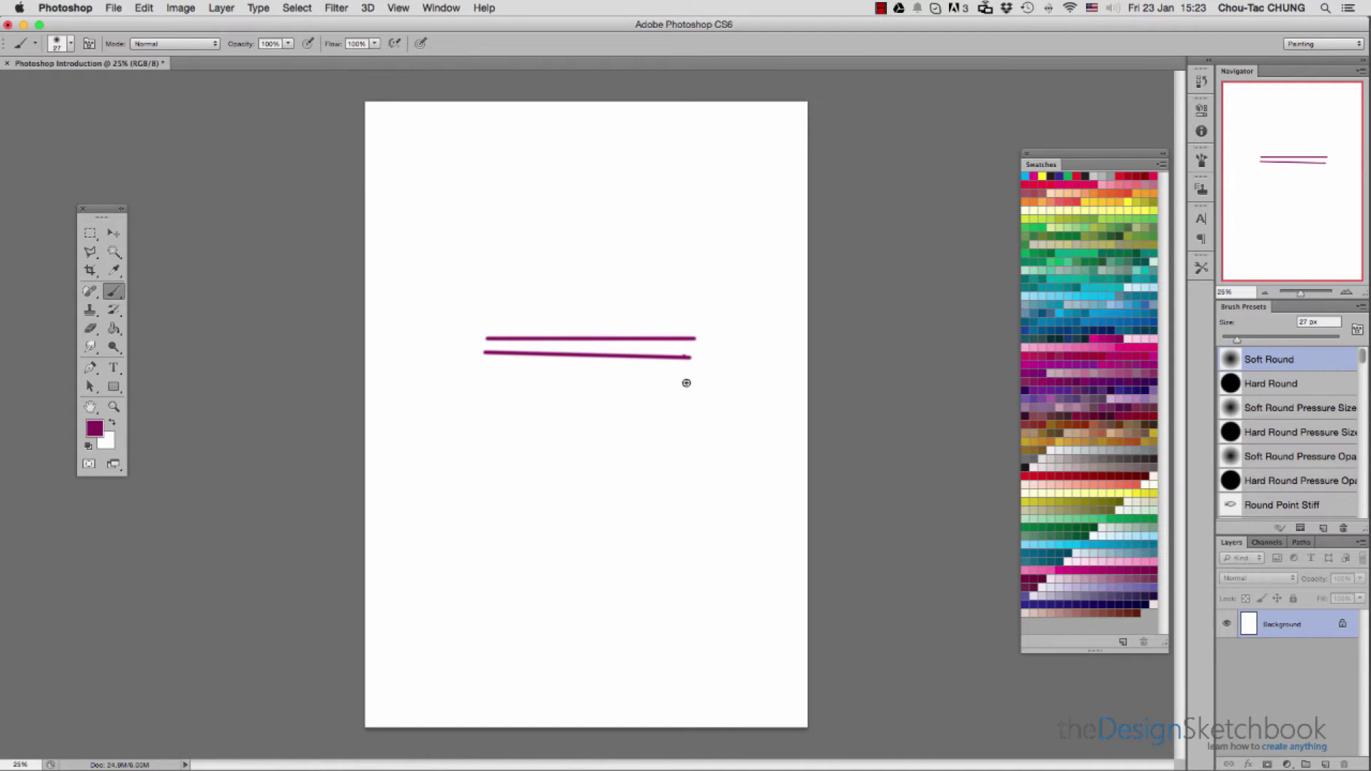
shift+click(486, 377)
key(c)
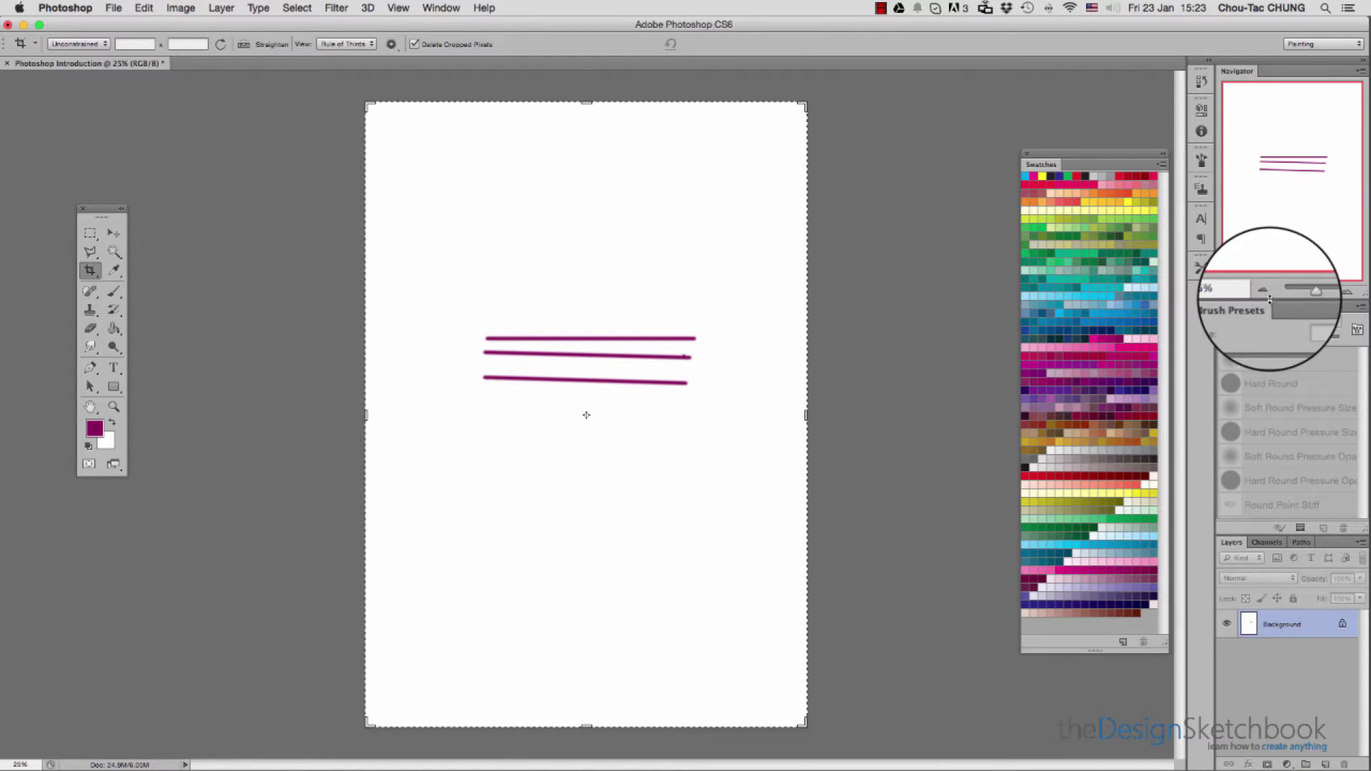
Zoom to 66.67% with the Navigator and pan around the three purple lines
click(1350, 294)
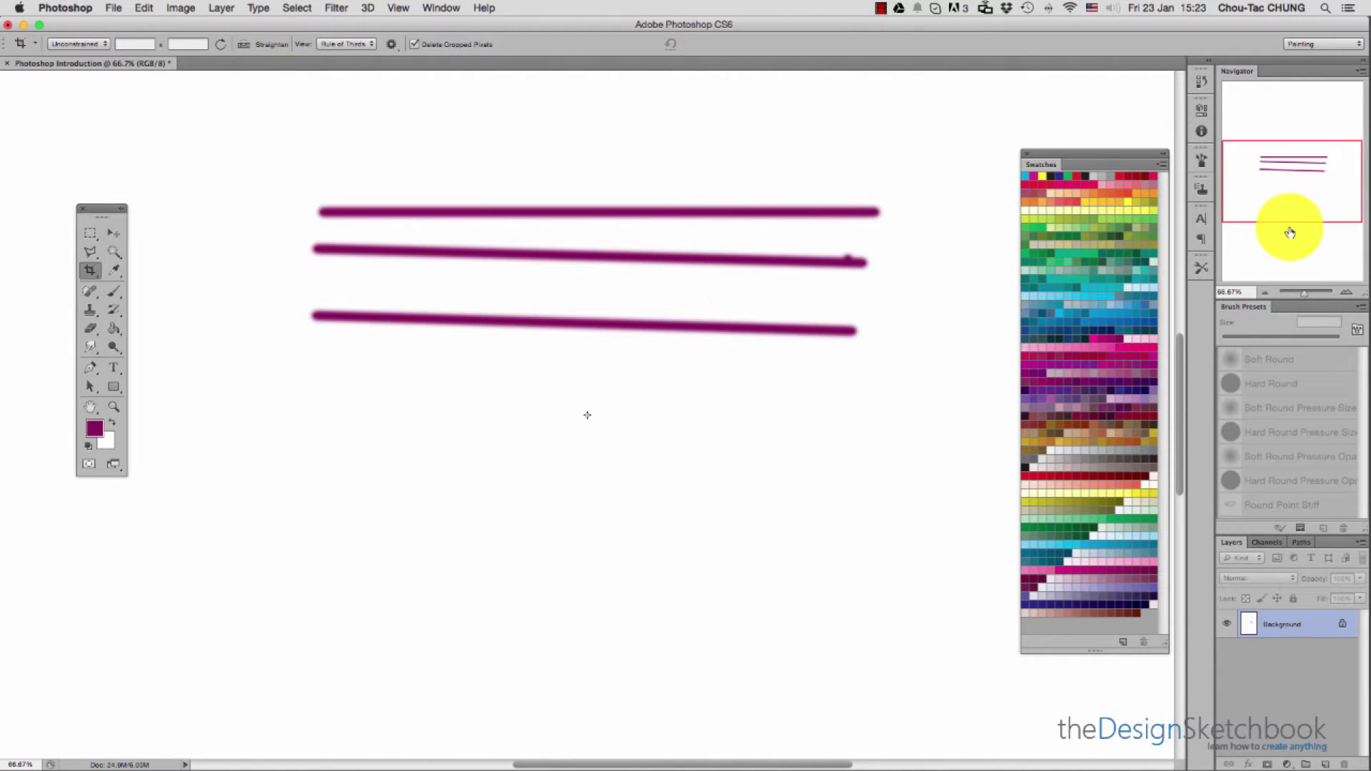
mouse_move(1289, 233)
mouse_down()
mouse_move(1316, 162)
mouse_move(1270, 168)
mouse_move(1278, 148)
mouse_move(1291, 182)
mouse_up()
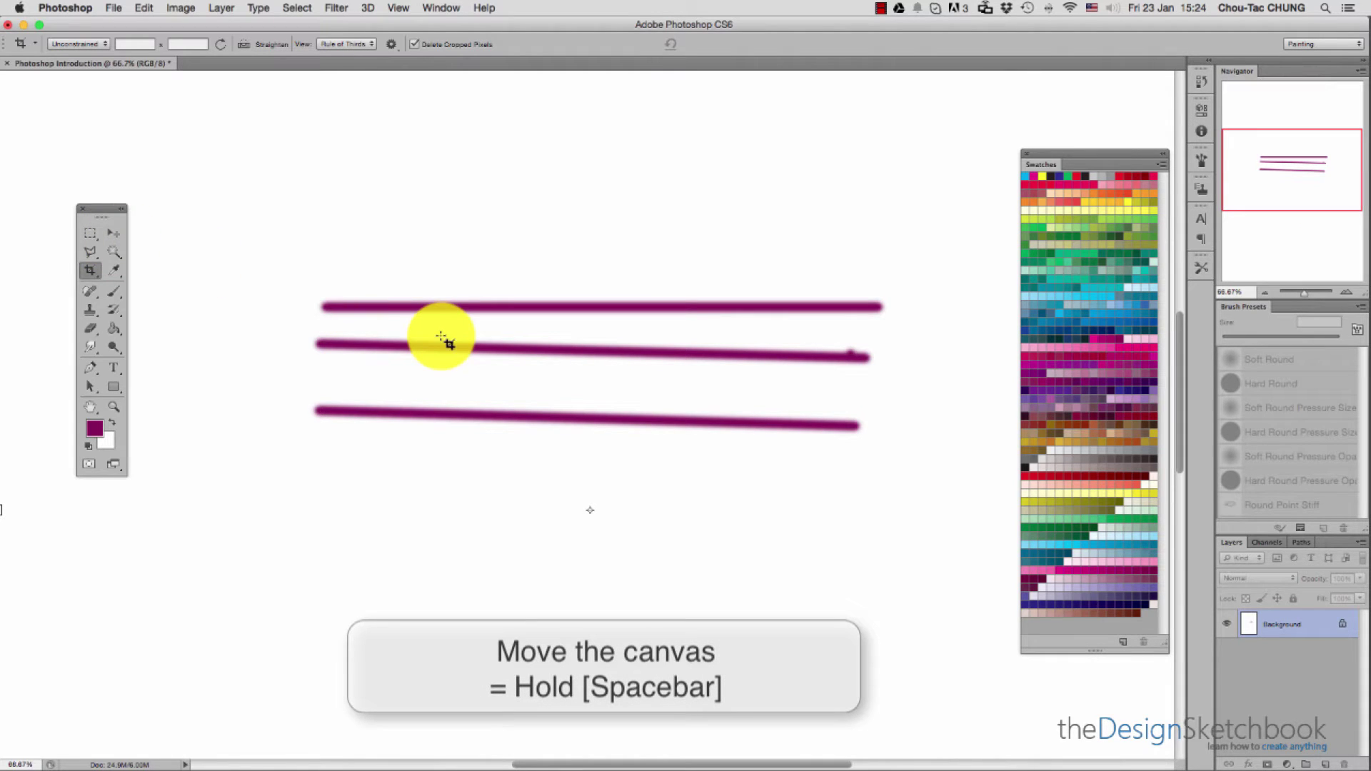
key(space)
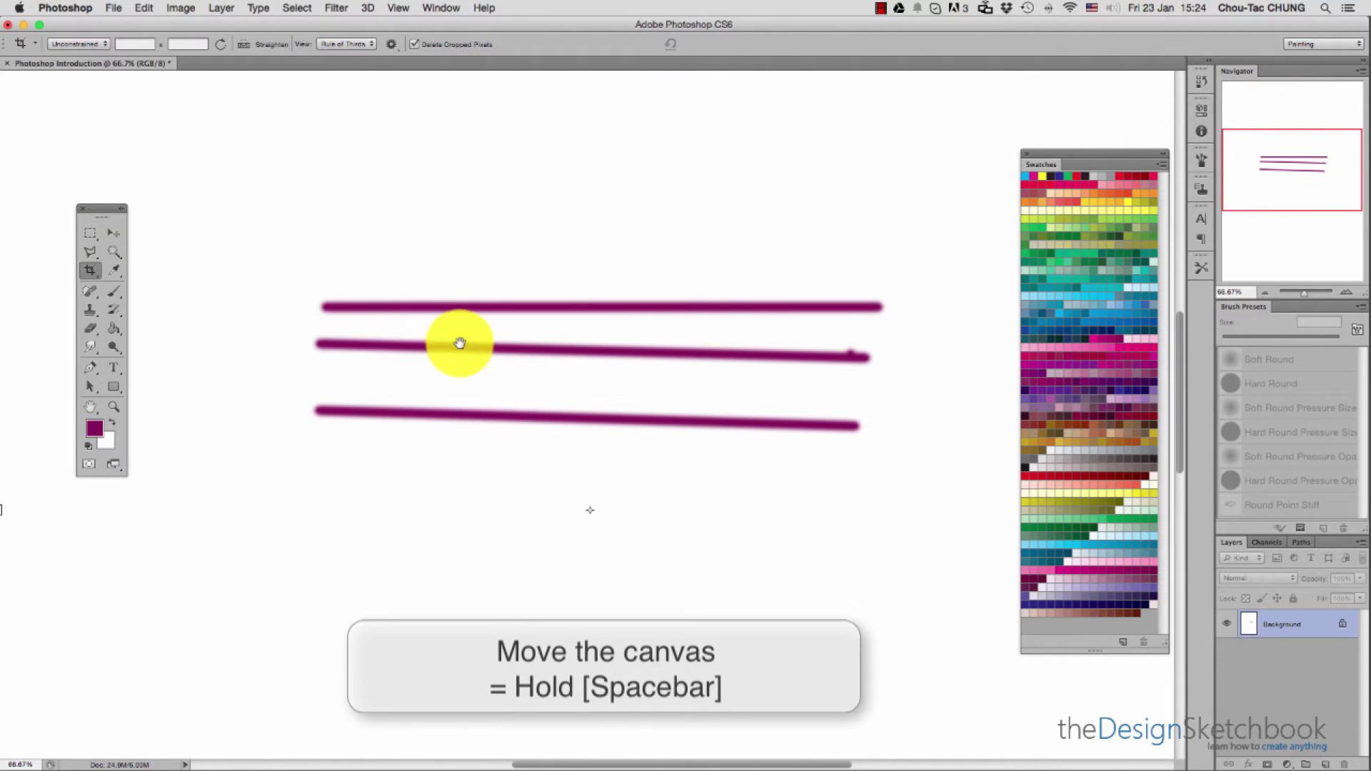
mouse_move(698, 373)
mouse_down()
mouse_move(523, 309)
mouse_move(657, 306)
mouse_move(734, 355)
mouse_move(599, 473)
mouse_move(443, 400)
mouse_move(438, 250)
mouse_move(636, 511)
mouse_move(566, 257)
mouse_move(657, 362)
mouse_move(645, 302)
mouse_move(606, 319)
mouse_move(643, 392)
mouse_up()
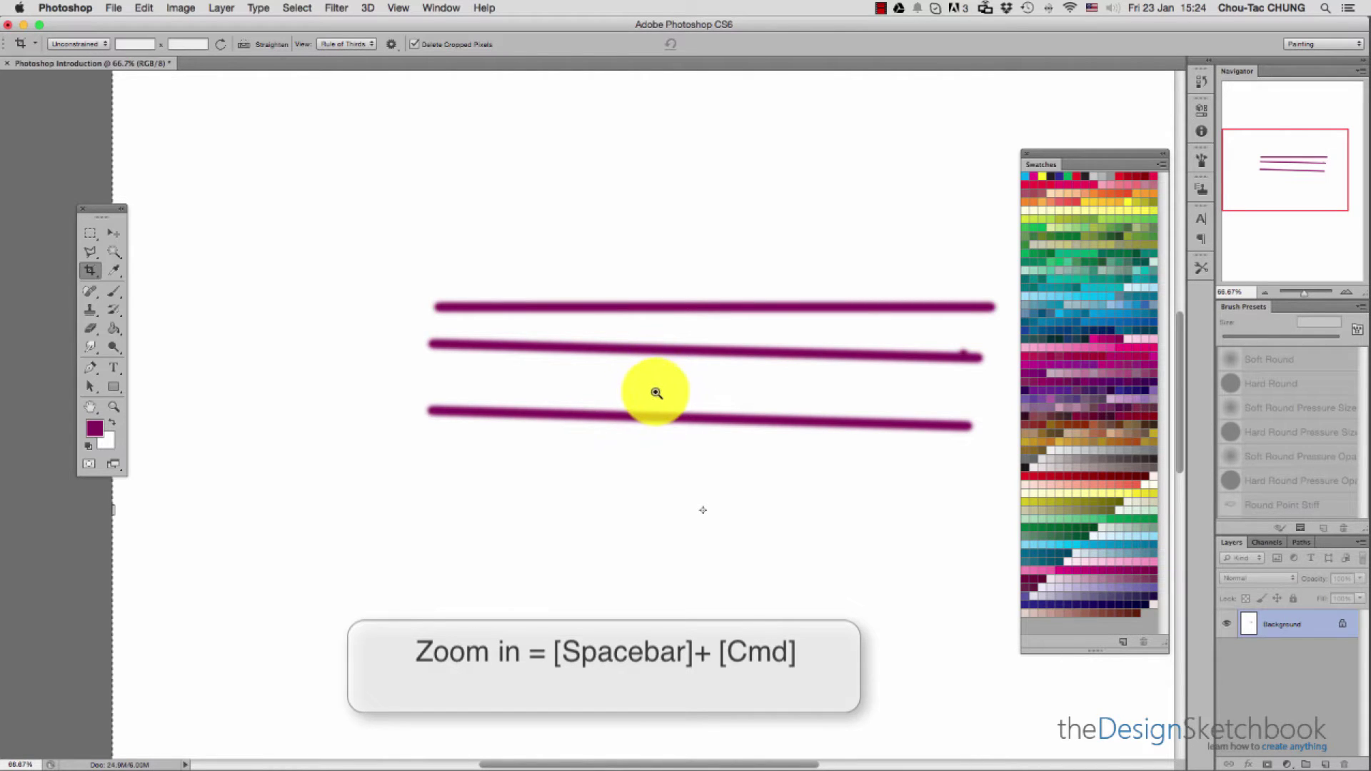
mouse_move(643, 400)
mouse_down()
mouse_move(728, 392)
mouse_move(651, 406)
mouse_up()
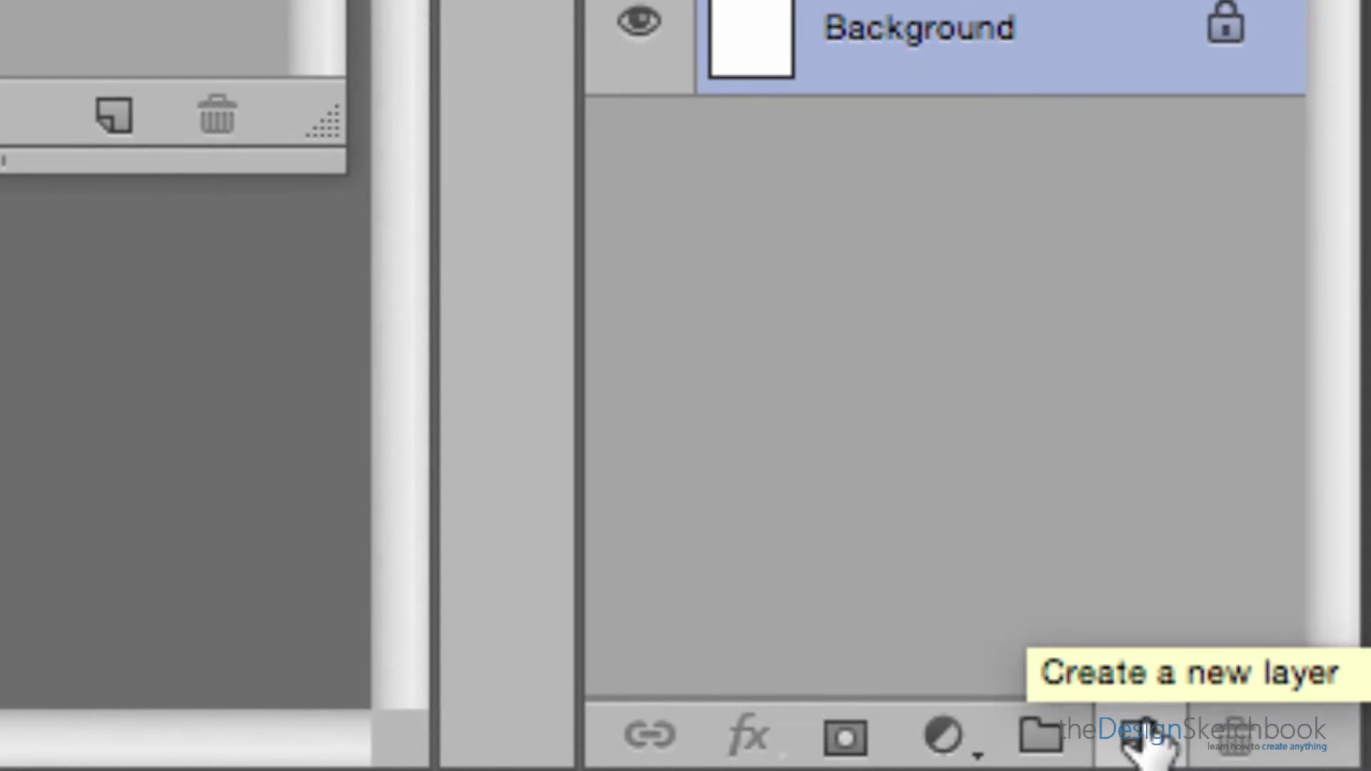
Add Layer 1 and Layer 2, then start a purple ellipse with the brush
click(1140, 739)
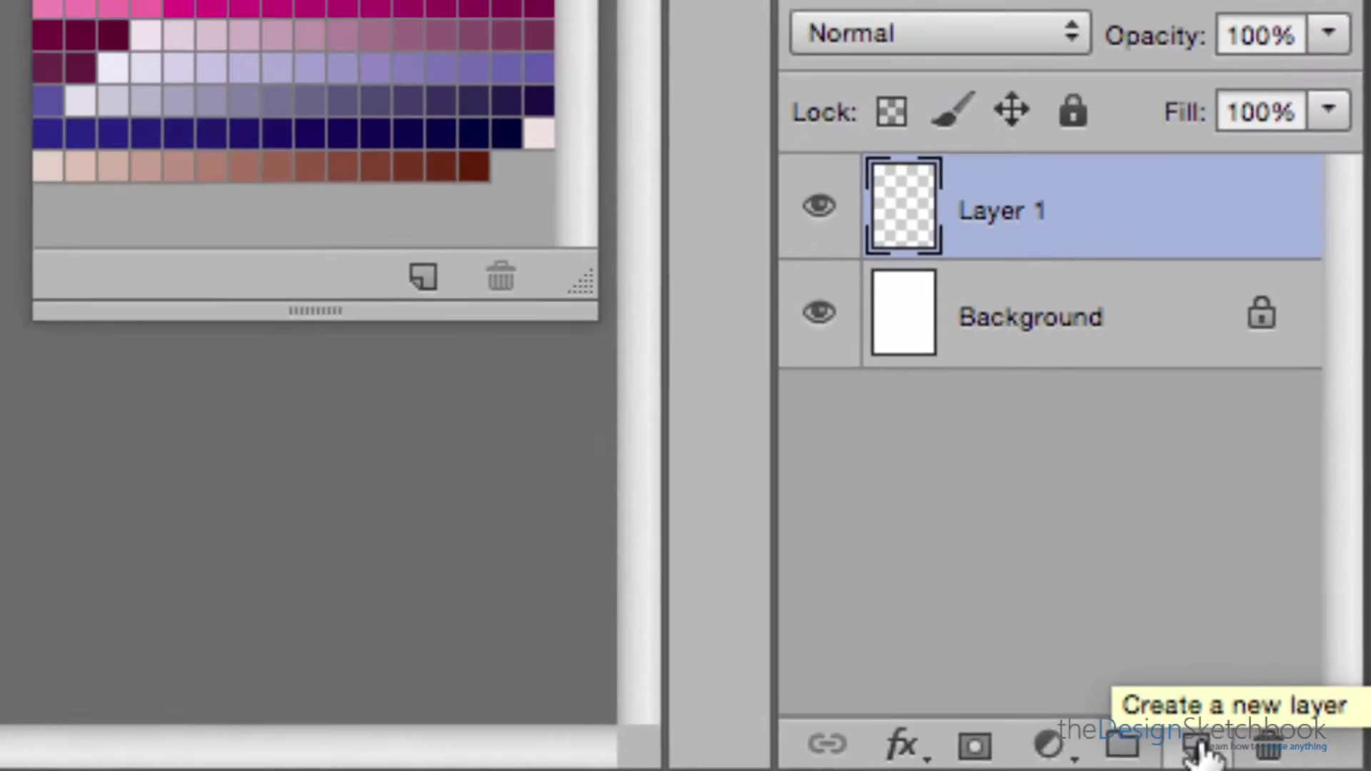
click(1140, 739)
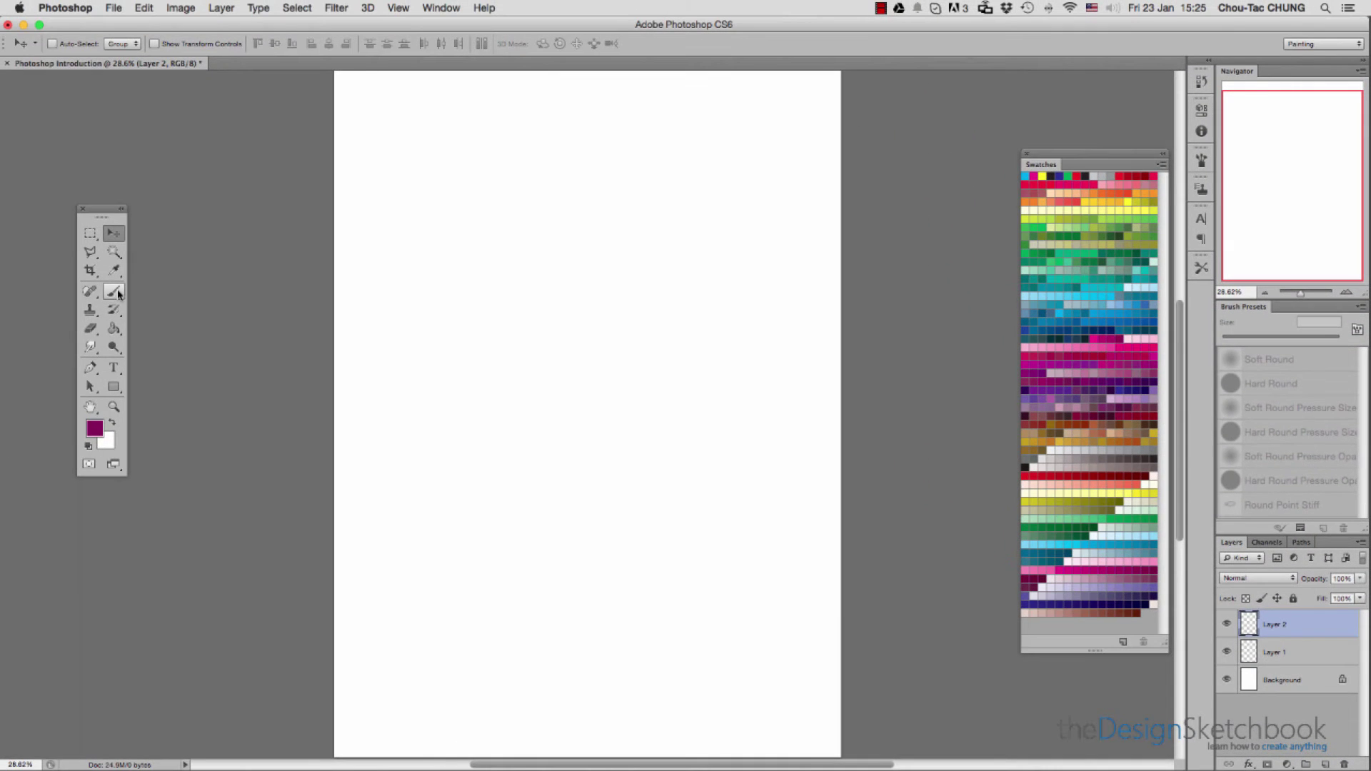
click(113, 291)
mouse_move(643, 251)
mouse_down()
mouse_move(734, 279)
mouse_move(703, 316)
mouse_up()
Loop the ellipse again, then shade its inside light pink on Layer 1 with a 106 px brush
drag(753, 275, 724, 252)
click(1281, 652)
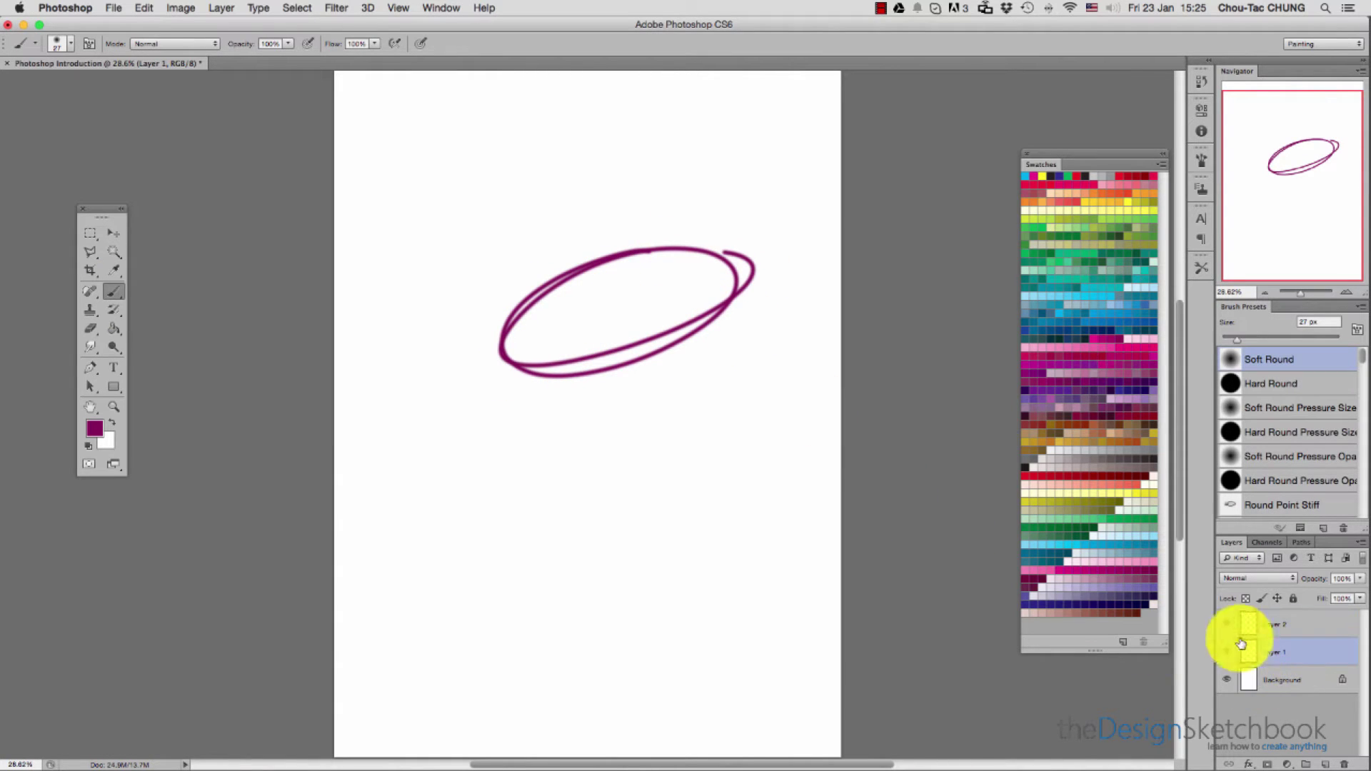
click(1103, 427)
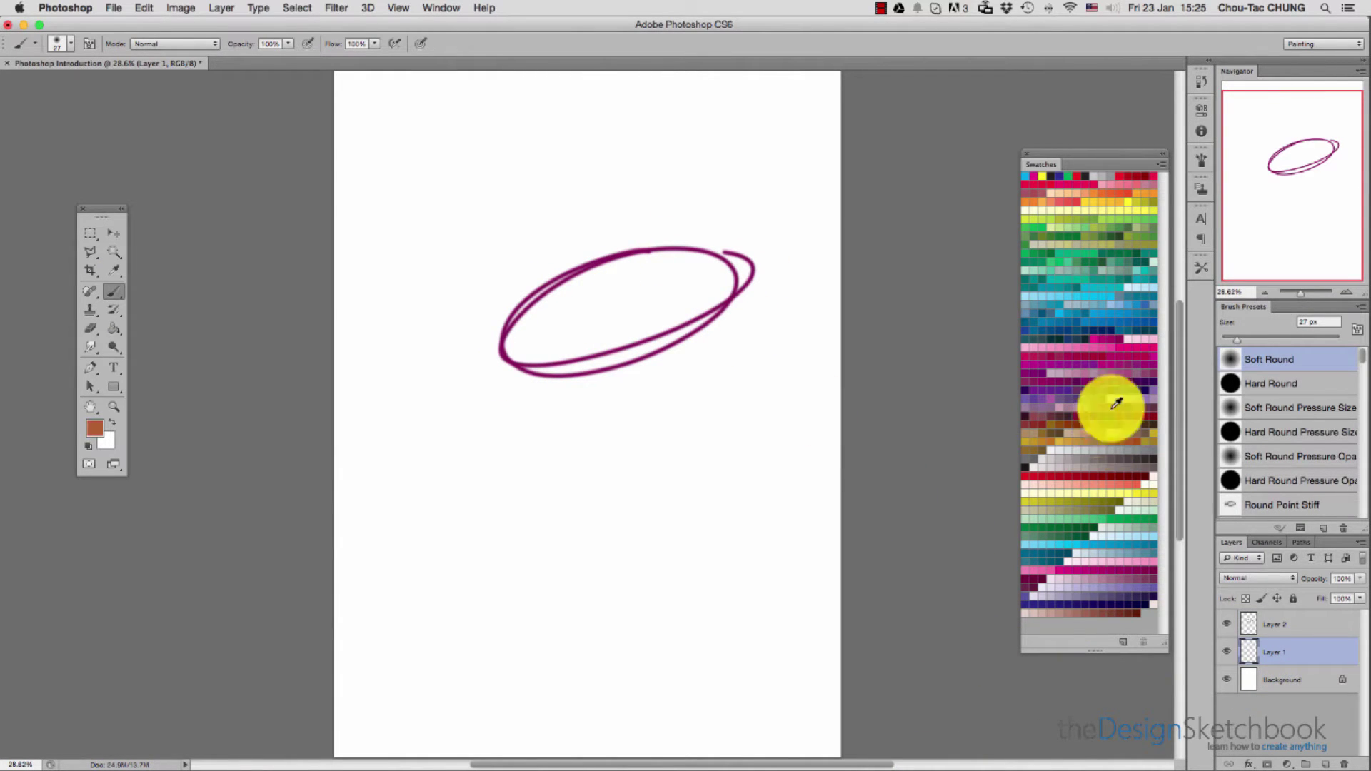
click(1129, 339)
right_click(645, 360)
drag(685, 391, 728, 391)
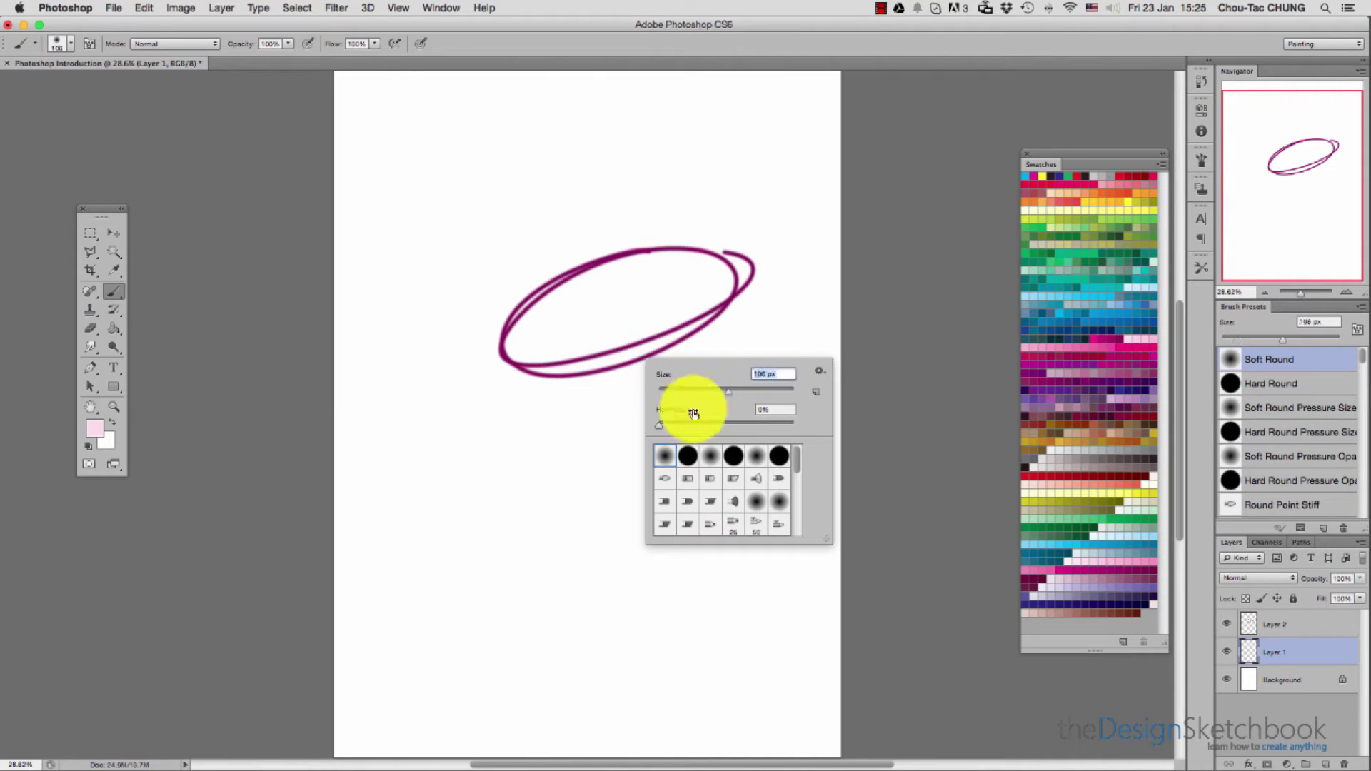
click(566, 343)
mouse_move(567, 343)
mouse_down()
mouse_move(697, 301)
mouse_move(522, 339)
mouse_move(724, 257)
mouse_move(579, 363)
mouse_move(751, 269)
mouse_move(584, 358)
mouse_move(725, 277)
mouse_move(512, 336)
mouse_move(526, 354)
mouse_move(714, 273)
mouse_up()
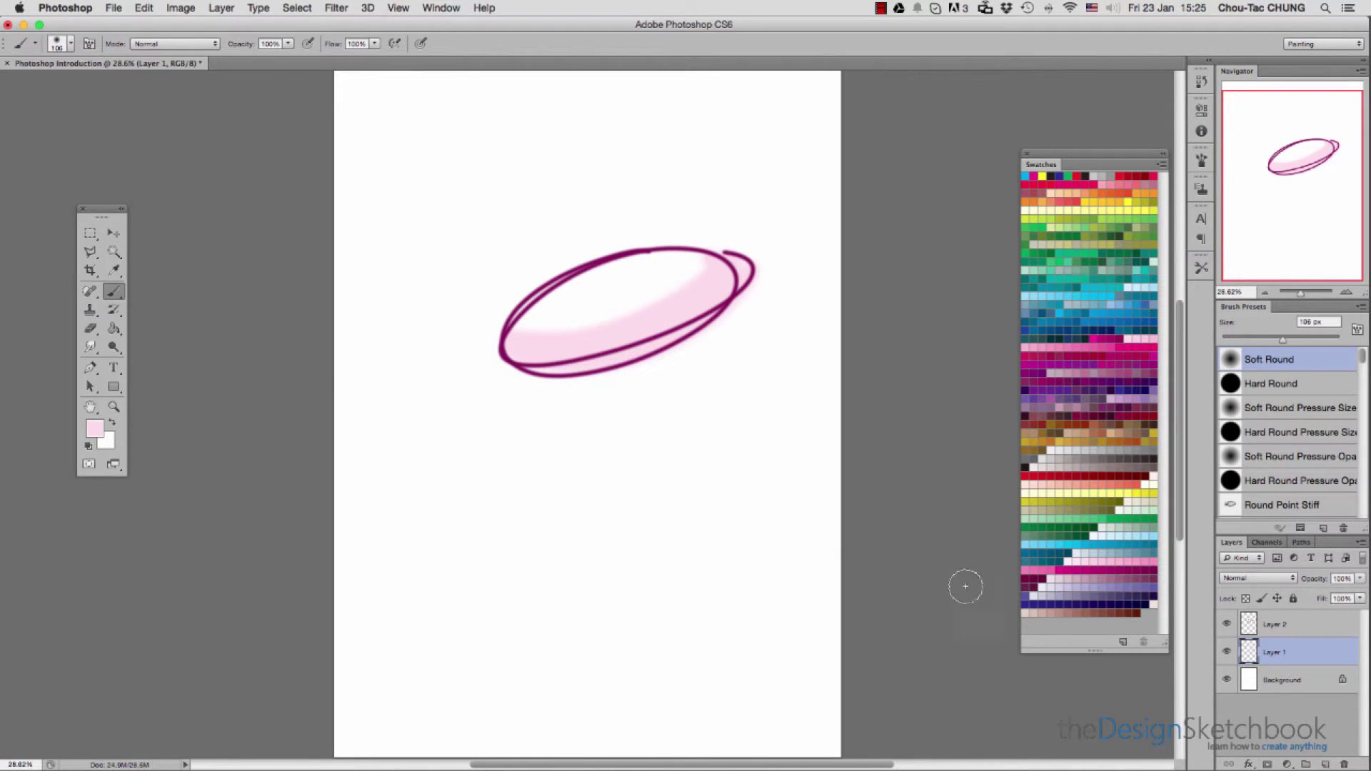
Delete Layer 1 and Layer 2, then paint a thick black wave across the page top
shift+click(1267, 625)
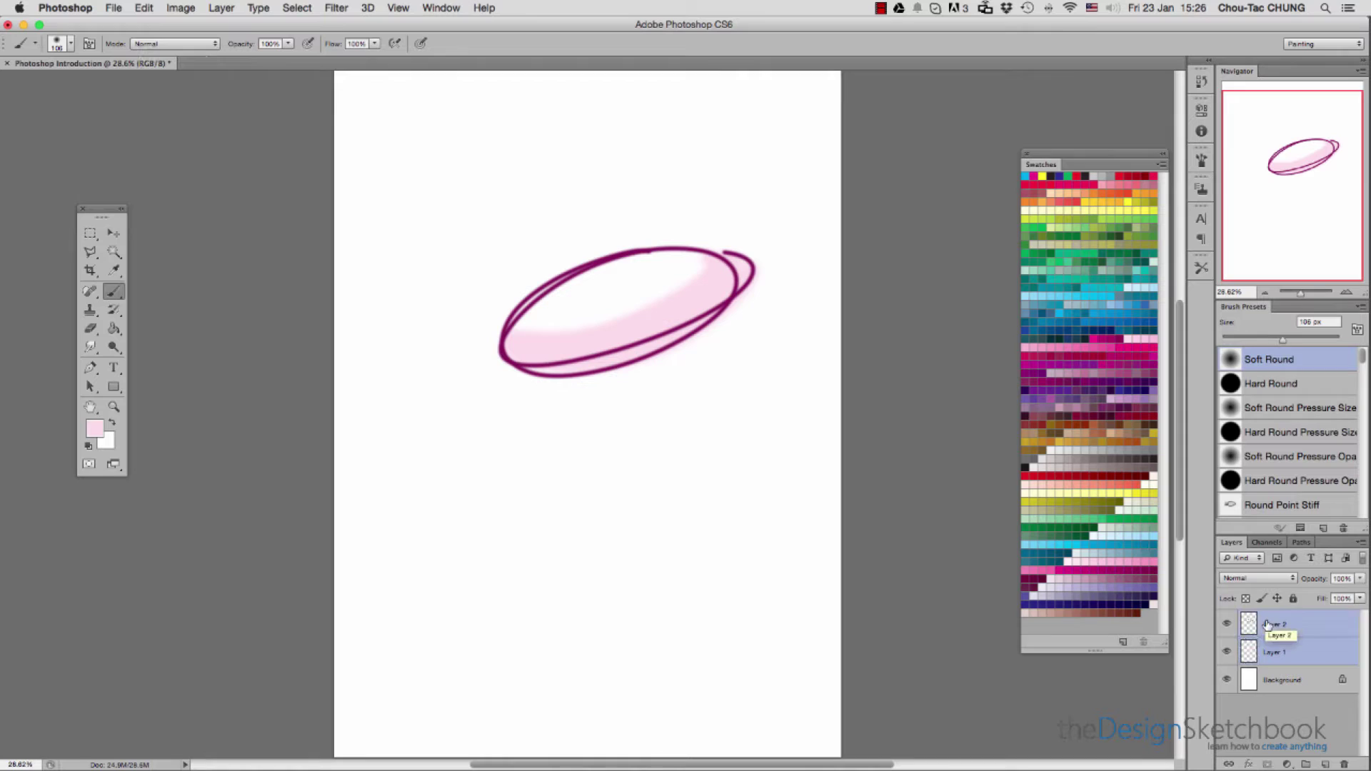
click(1343, 763)
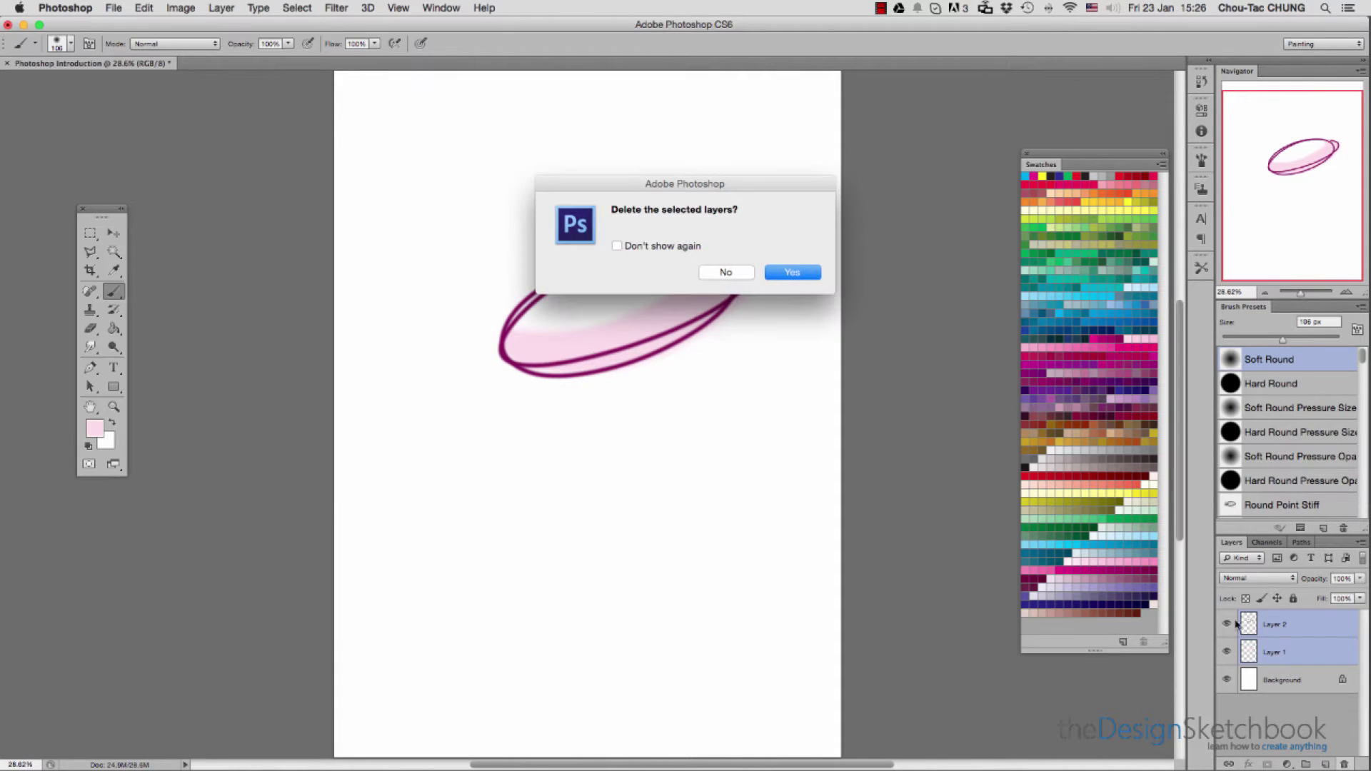
click(793, 273)
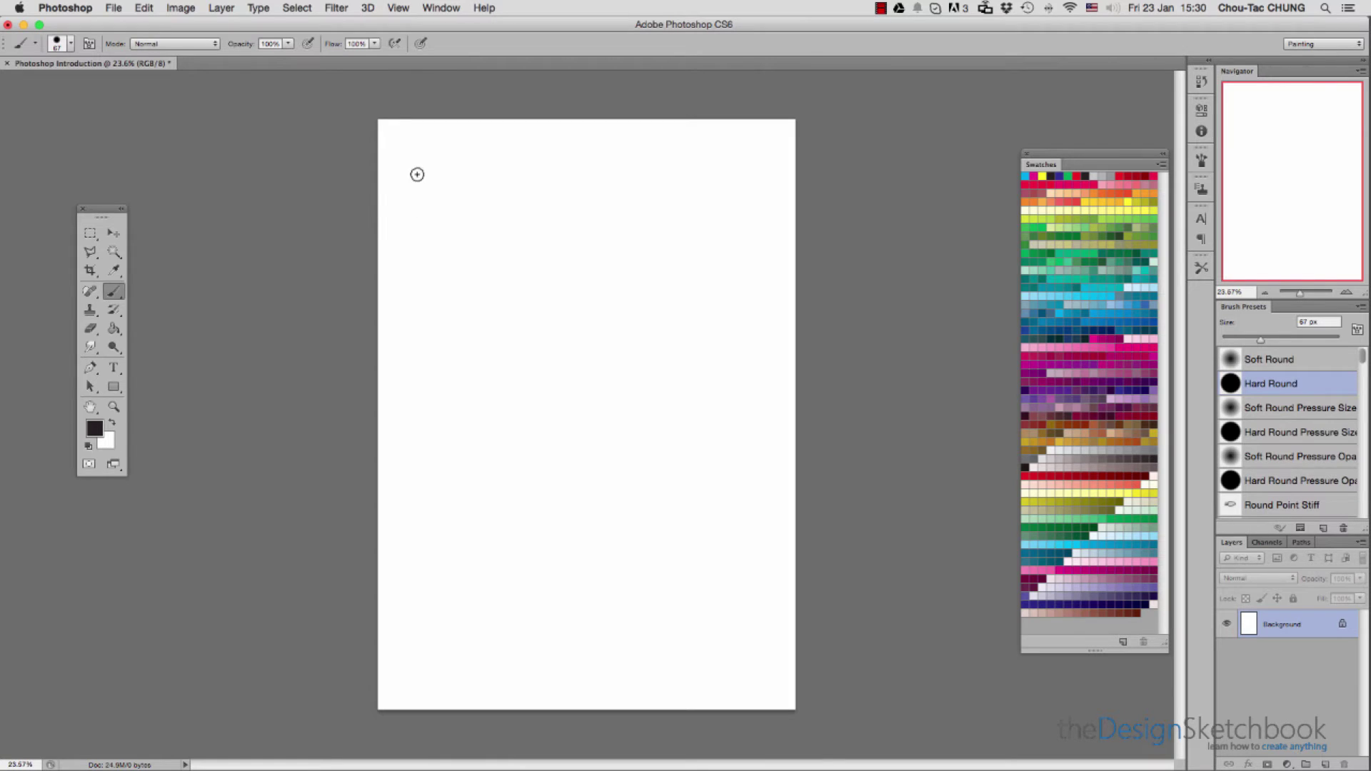
mouse_move(410, 165)
mouse_down()
mouse_move(407, 200)
mouse_move(436, 214)
mouse_move(465, 177)
mouse_move(482, 225)
mouse_move(530, 186)
mouse_move(560, 230)
mouse_move(608, 182)
mouse_move(636, 223)
mouse_move(685, 188)
mouse_move(719, 222)
mouse_move(773, 196)
mouse_up()
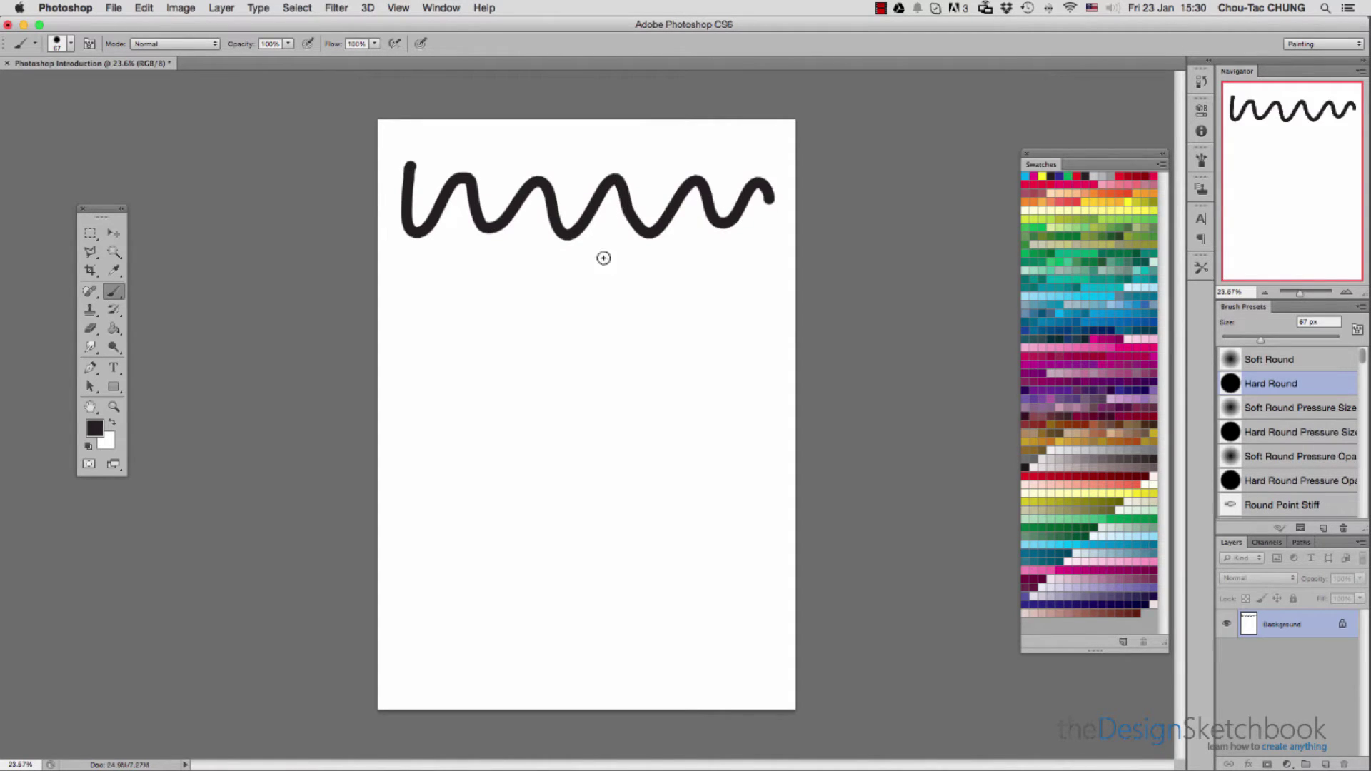
Paint a pressure-faded wave with opacity pressure on, then a 12 px arrow line beneath it
click(307, 43)
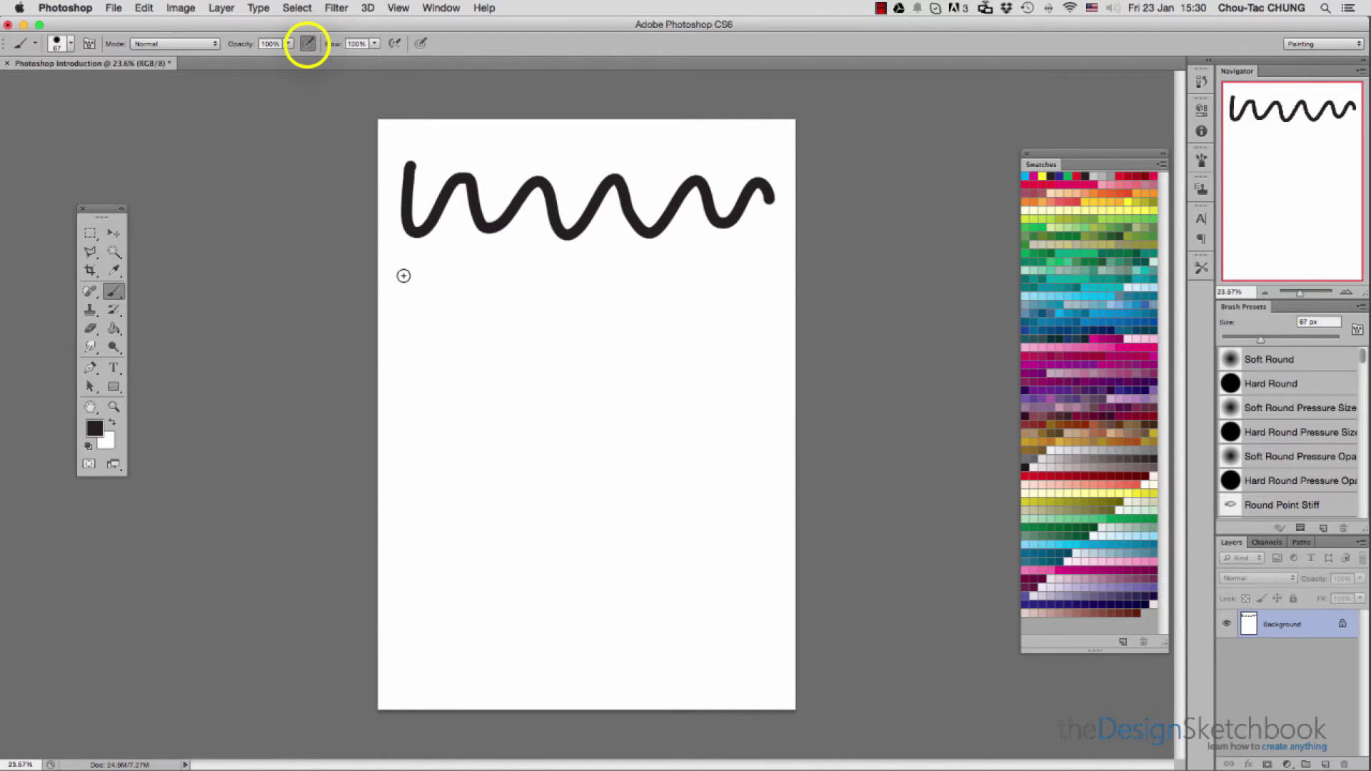
mouse_move(404, 276)
mouse_down()
mouse_move(415, 329)
mouse_move(462, 285)
mouse_move(482, 330)
mouse_move(527, 289)
mouse_move(559, 327)
mouse_move(604, 293)
mouse_move(630, 324)
mouse_move(674, 290)
mouse_move(697, 326)
mouse_move(734, 279)
mouse_move(746, 327)
mouse_move(777, 283)
mouse_up()
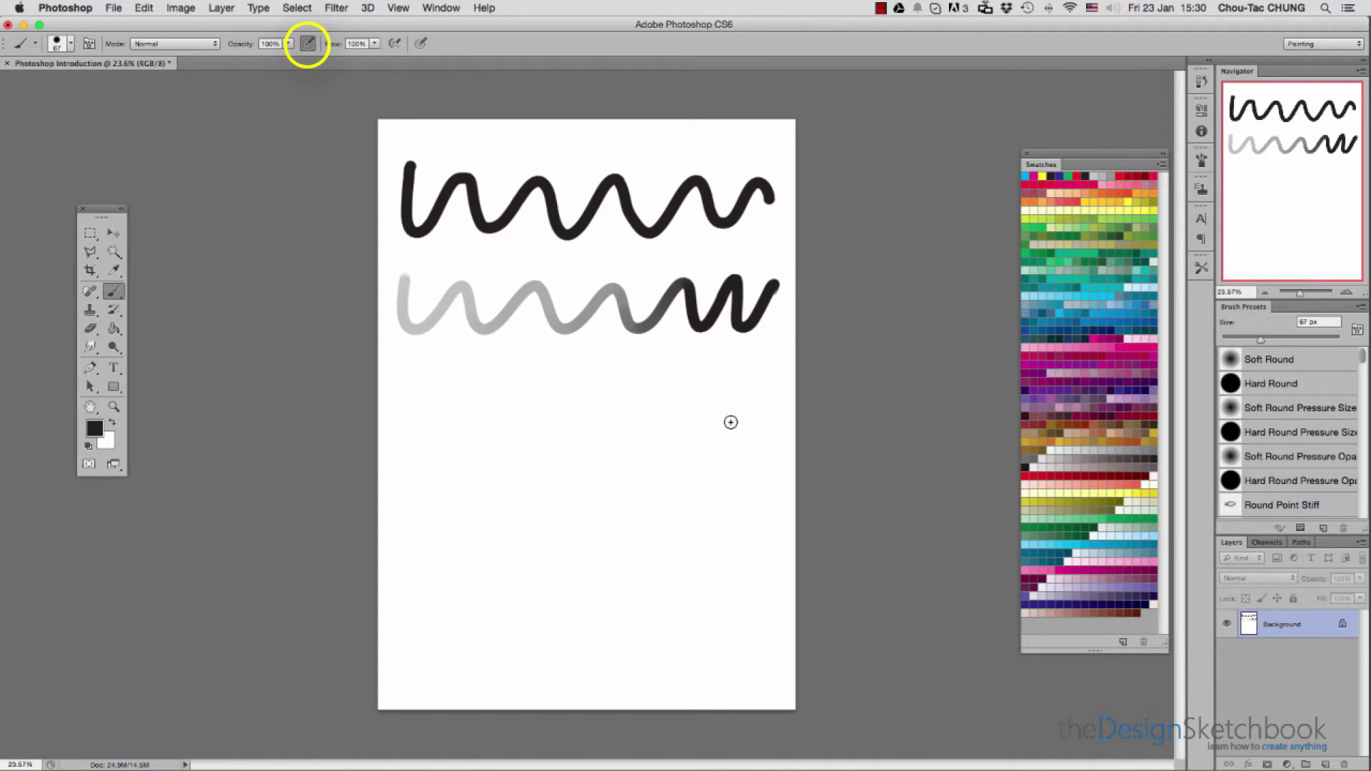
right_click(594, 386)
click(619, 417)
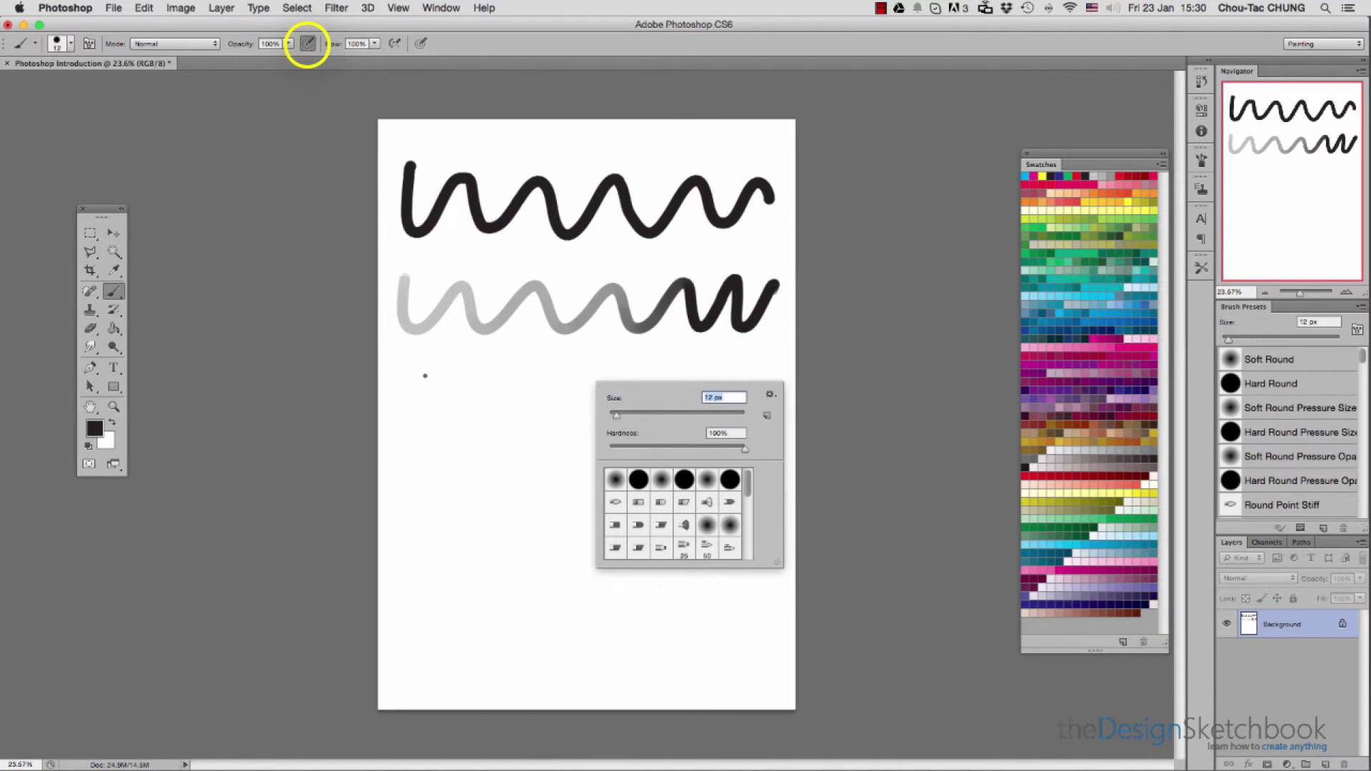
click(403, 361)
drag(403, 363, 759, 359)
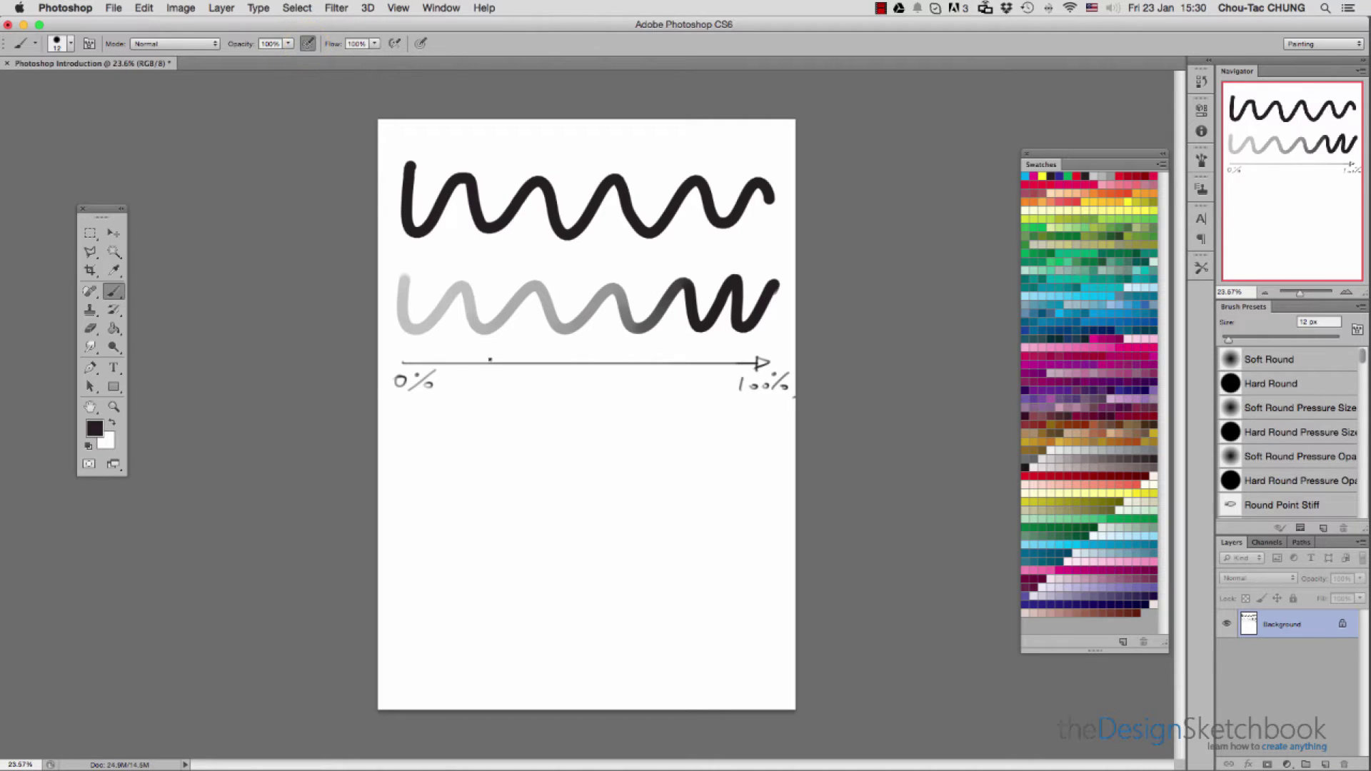
click(421, 44)
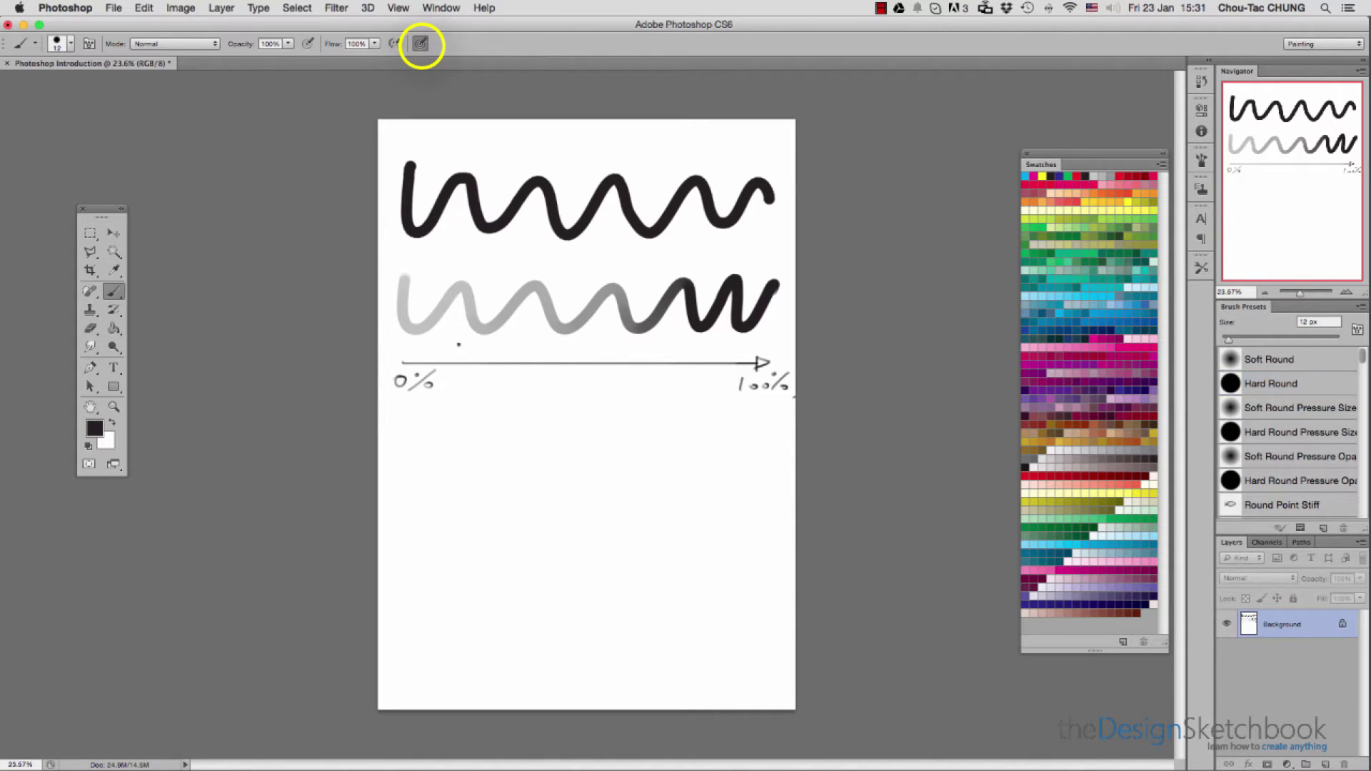
Set the brush to 67 px and draw a wave that swells from thin to thick
right_click(556, 398)
double_click(665, 380)
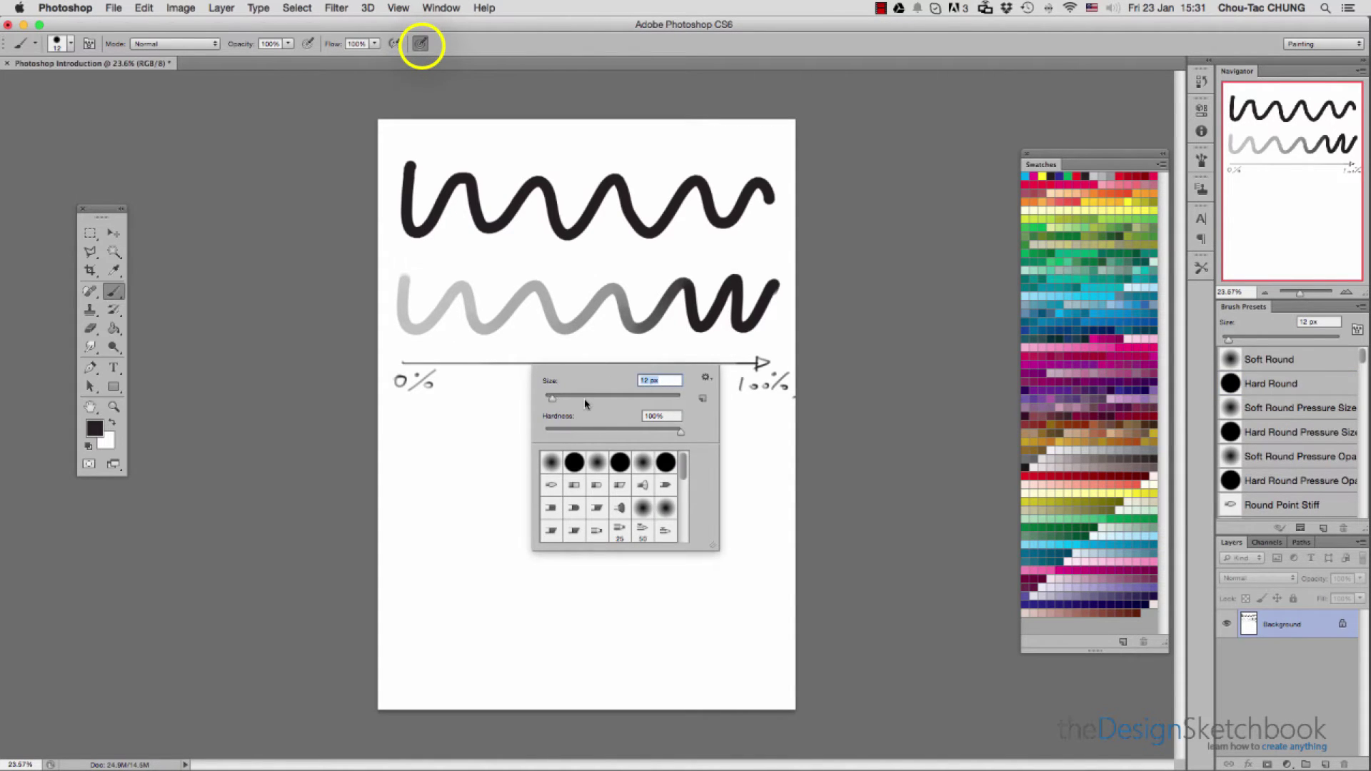
text(67)
key(Return)
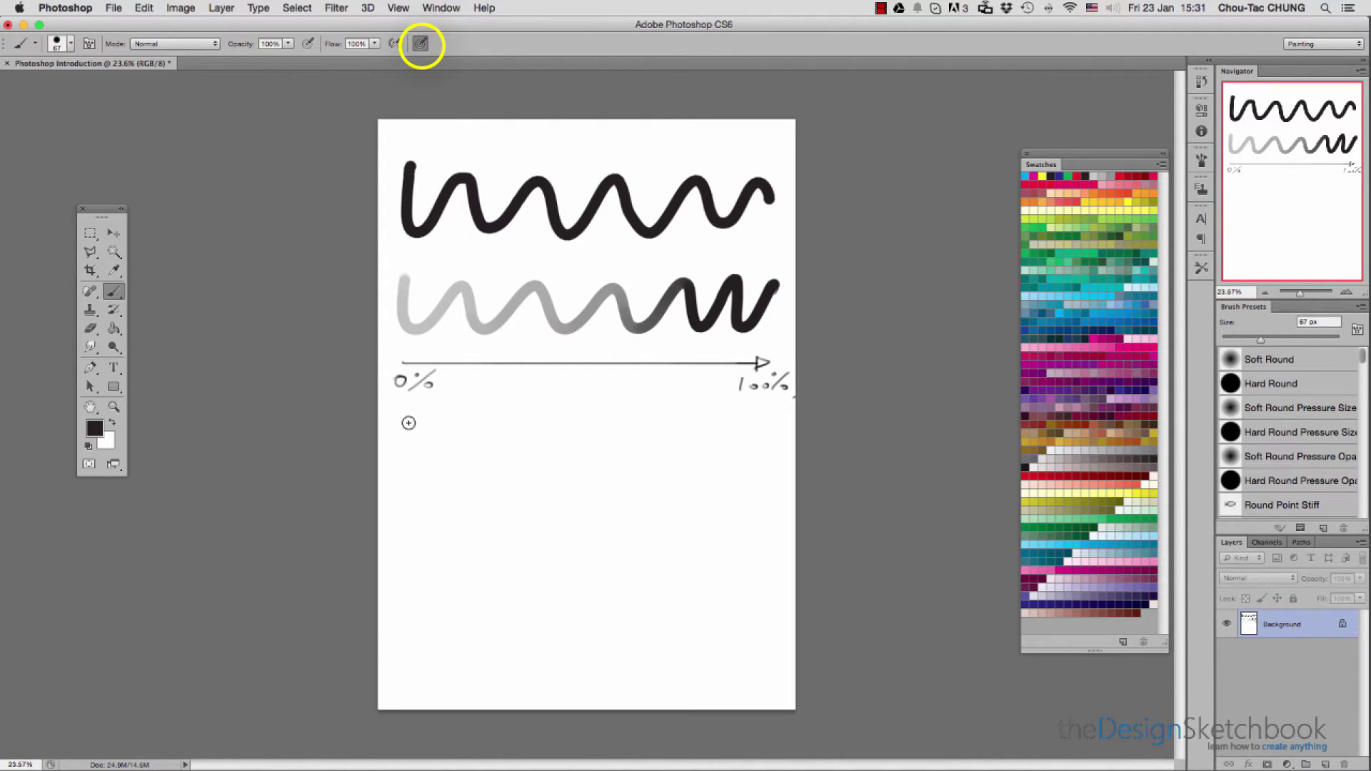
mouse_move(409, 422)
mouse_down()
mouse_move(410, 454)
mouse_move(685, 468)
mouse_move(747, 459)
mouse_move(773, 425)
mouse_up()
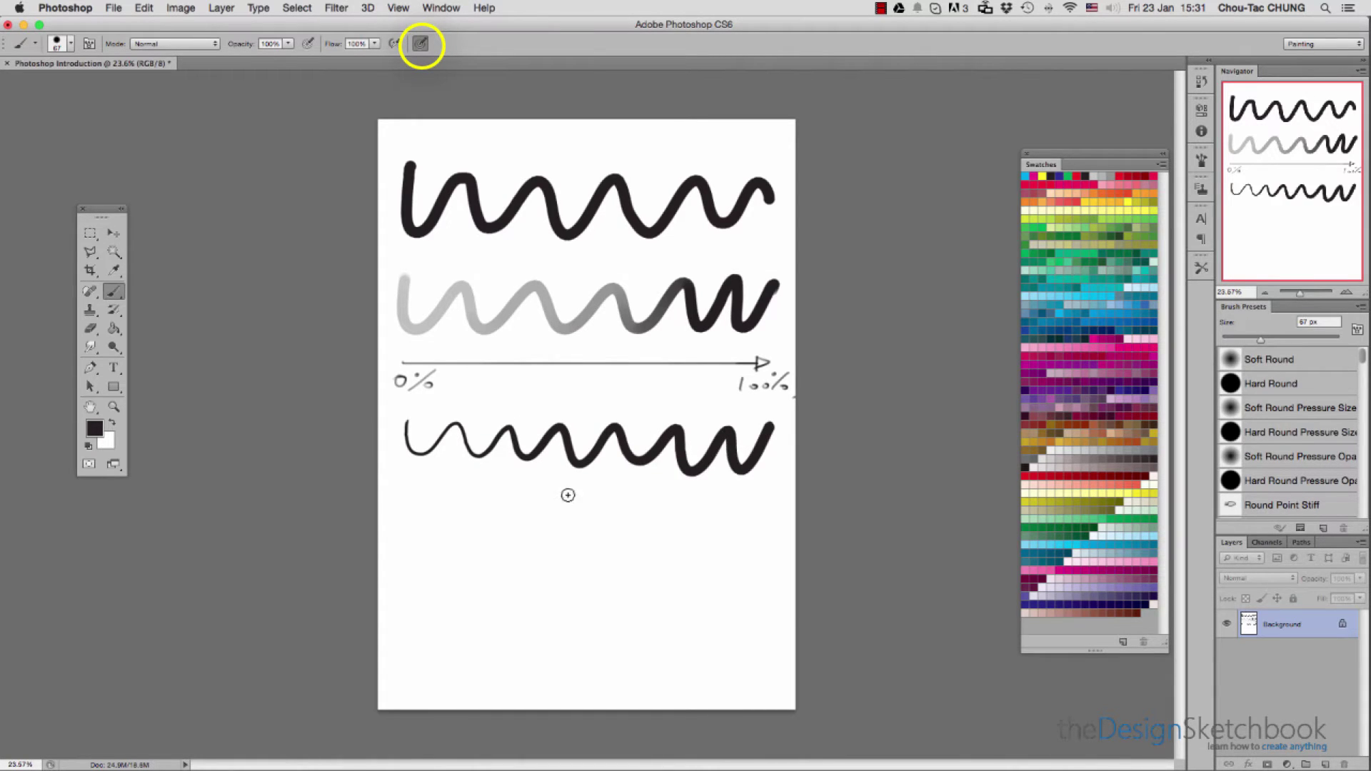
Shrink the brush to 13 px and draw the arrow line under the third wave
right_click(607, 436)
drag(631, 461, 627, 460)
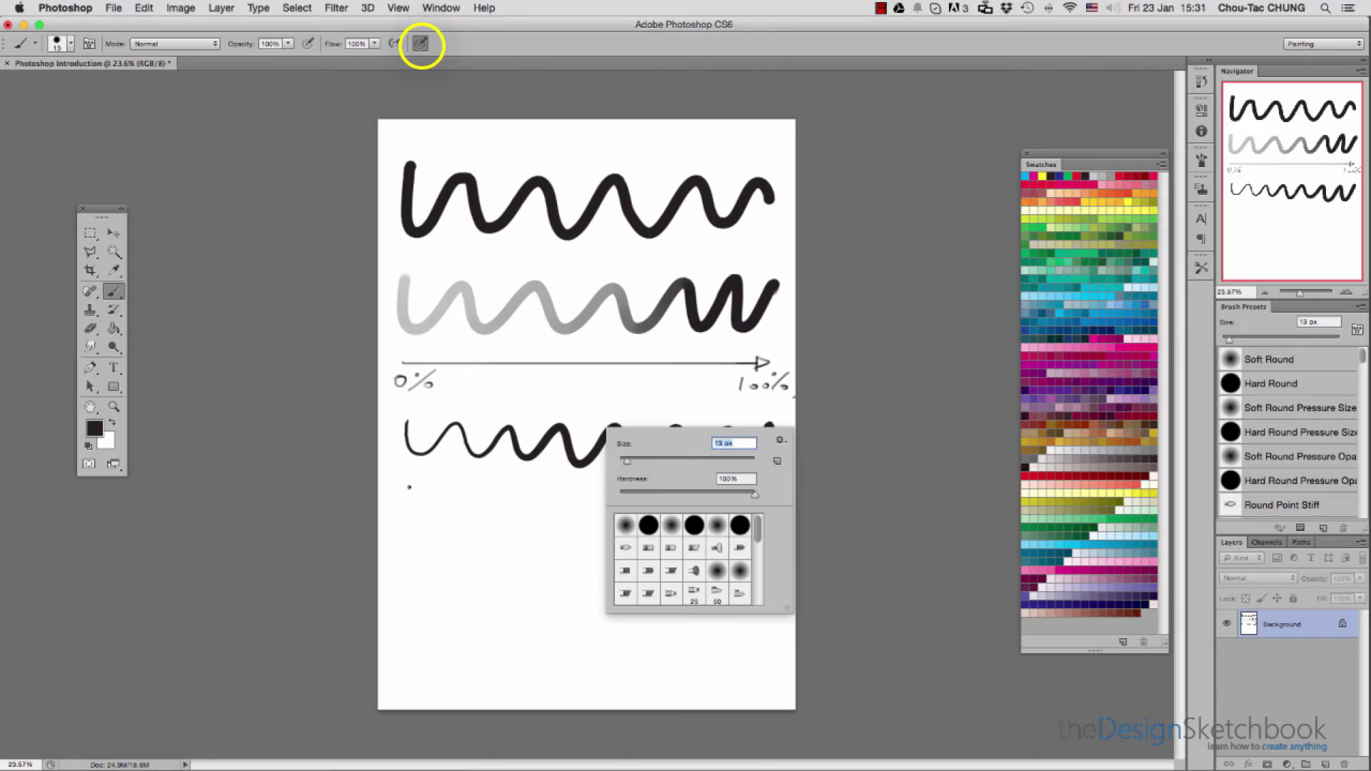
click(409, 487)
drag(405, 487, 746, 491)
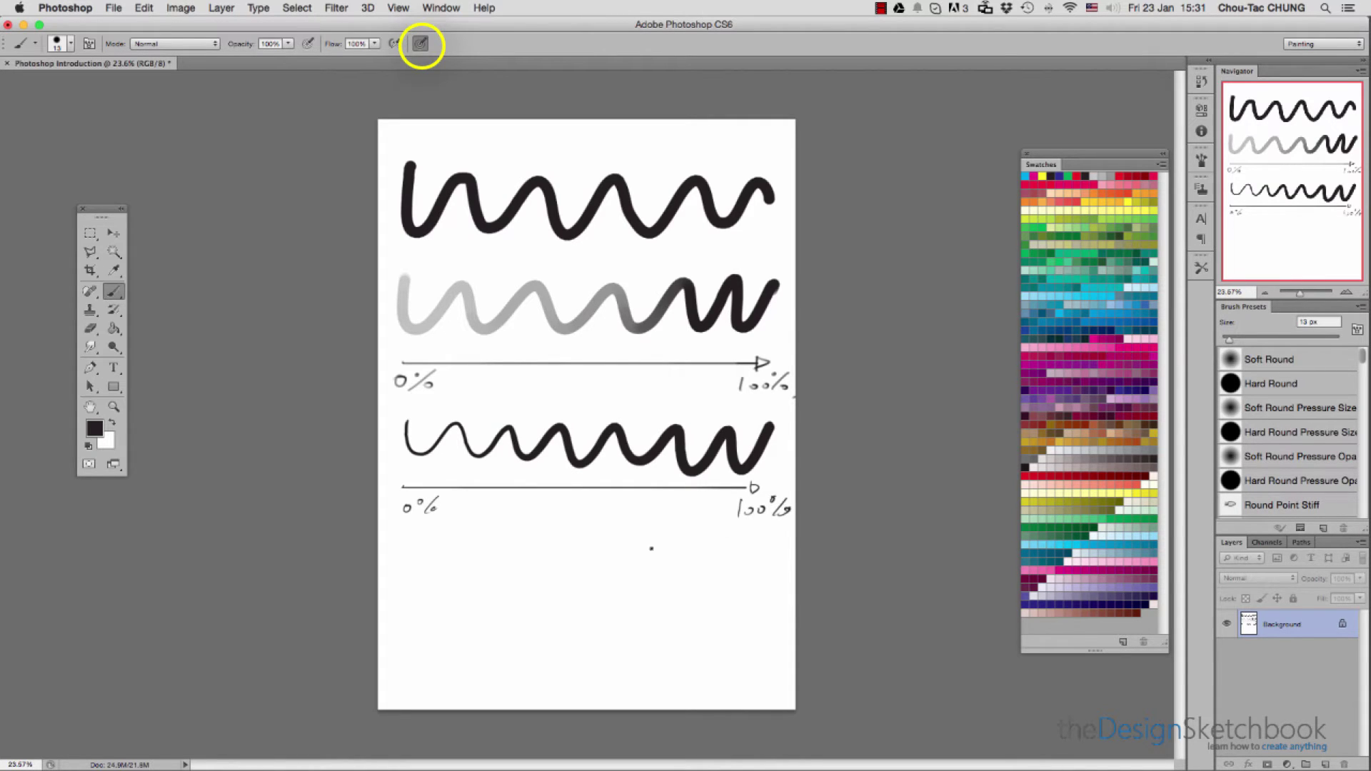
Restore the brush to 67 px, thicken the wave's end, and turn off size pressure
right_click(698, 527)
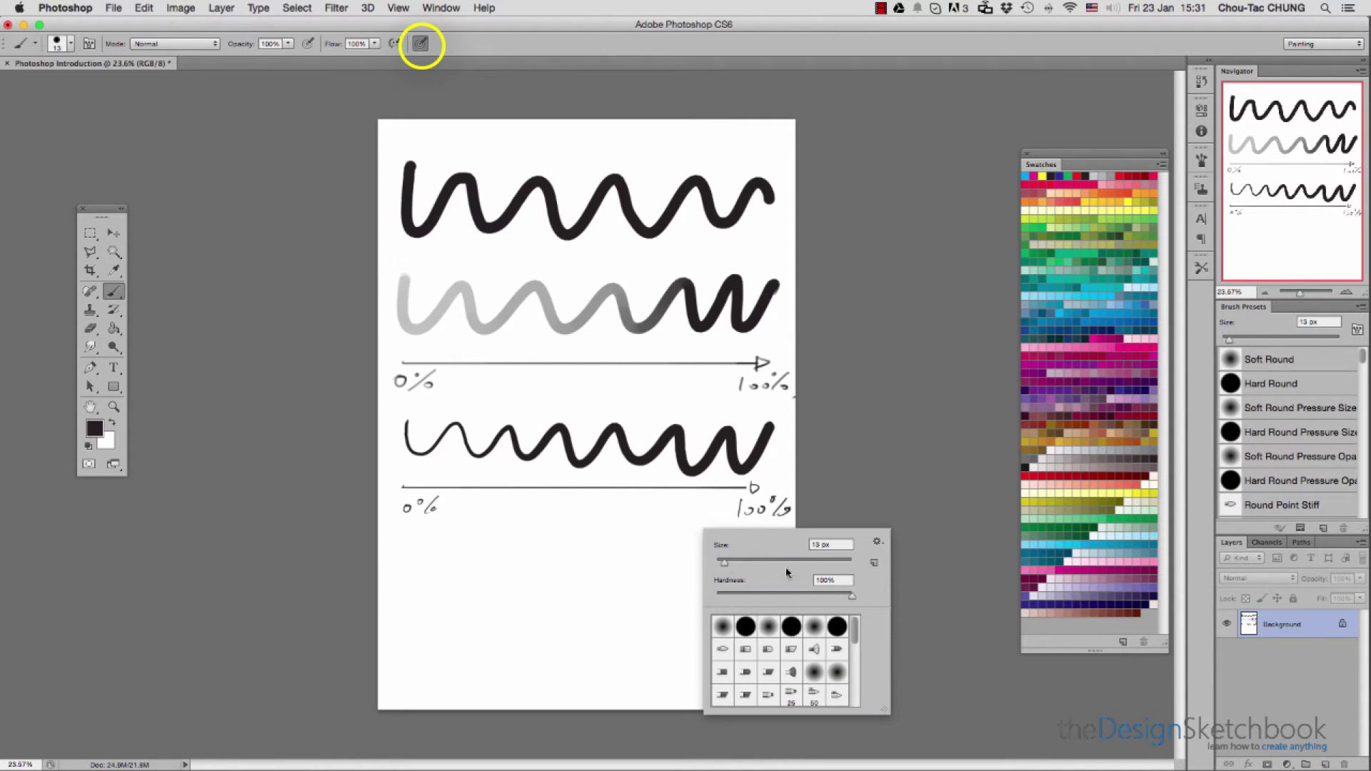
click(816, 543)
text(67)
key(Return)
mouse_move(768, 429)
mouse_down()
mouse_move(778, 452)
mouse_move(785, 444)
mouse_up()
click(422, 44)
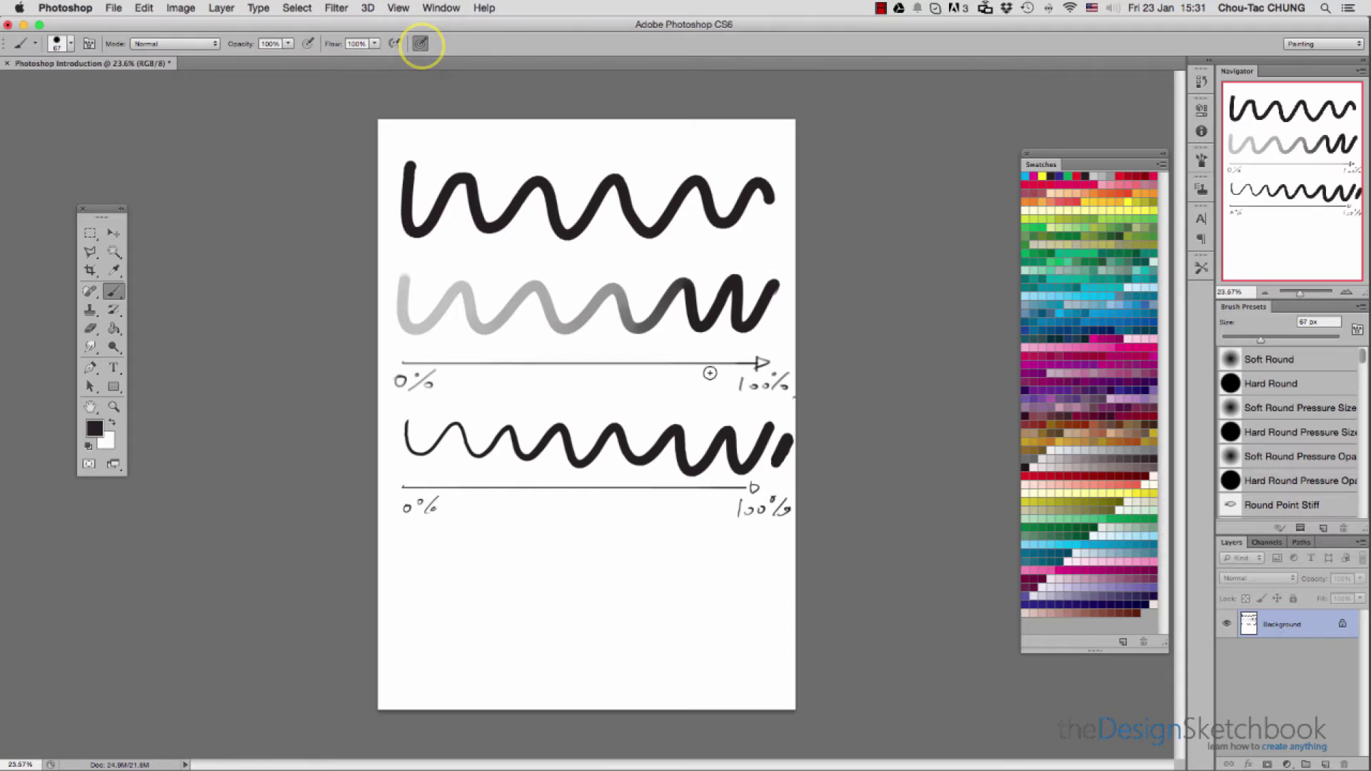
Thicken the wave's end further, then try 138 px test dots and a stroke and undo them
drag(786, 438, 791, 411)
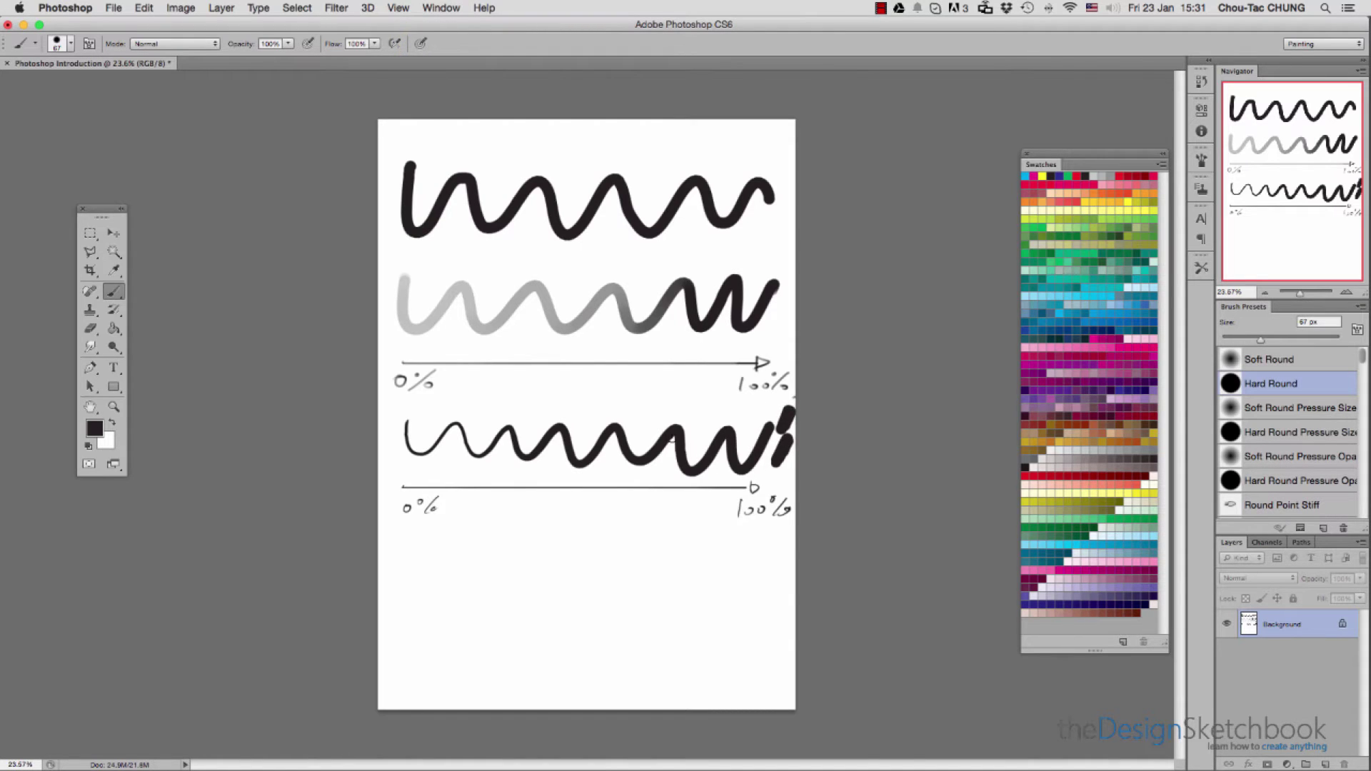
click(677, 529)
right_click(725, 520)
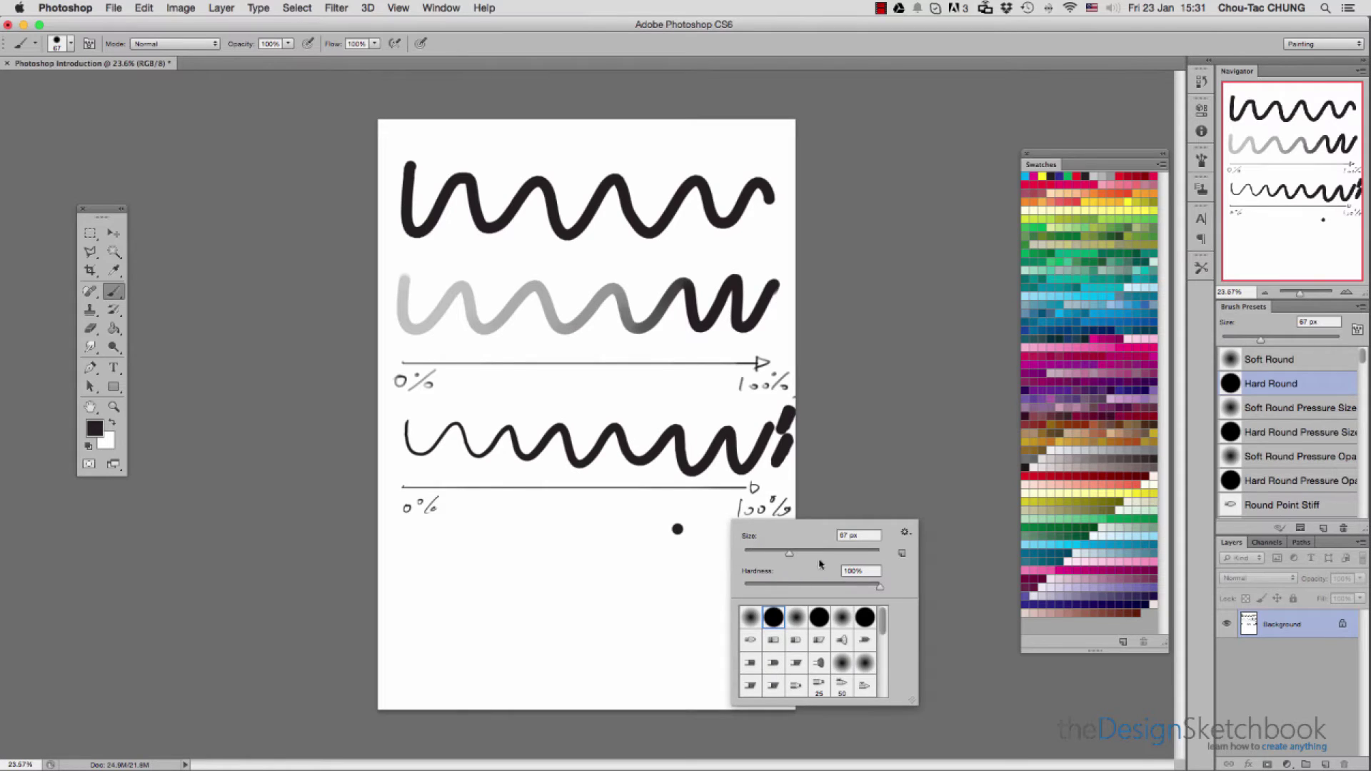
click(824, 552)
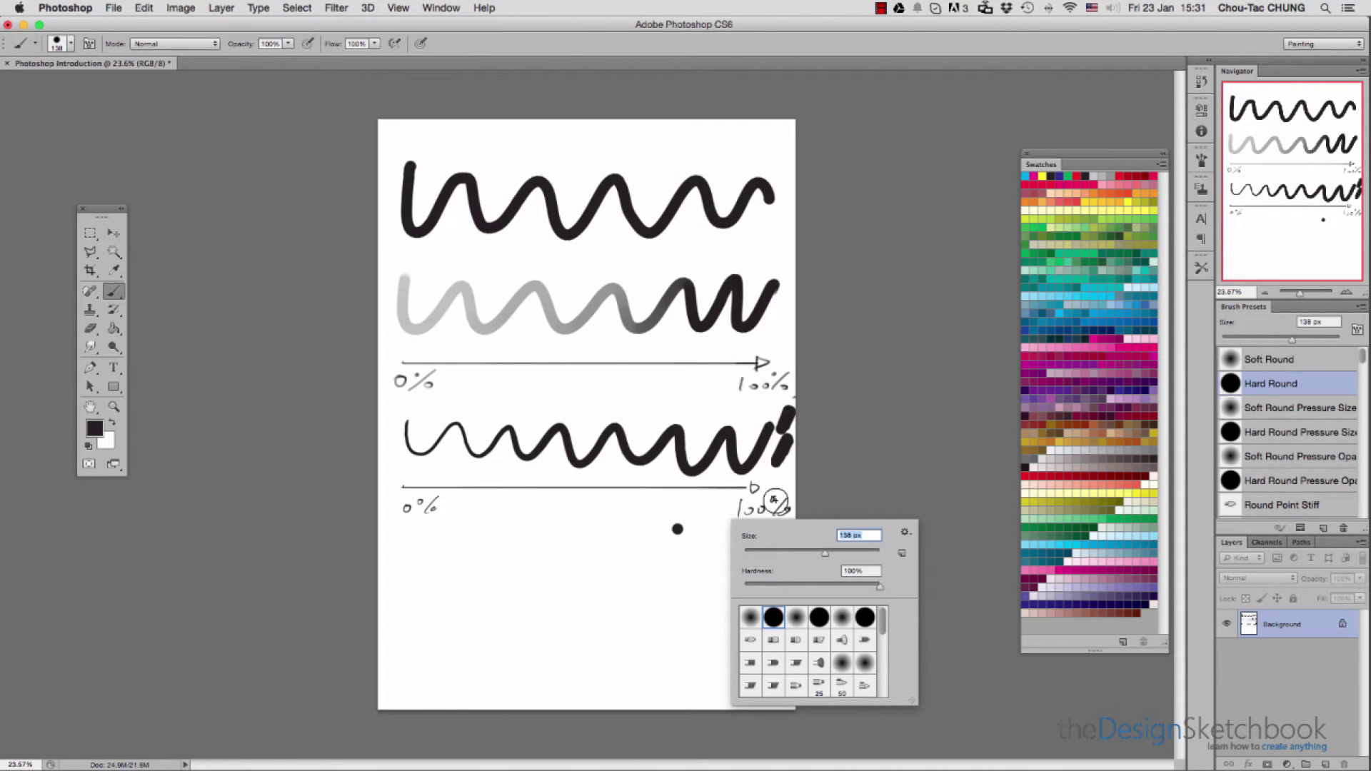
click(409, 560)
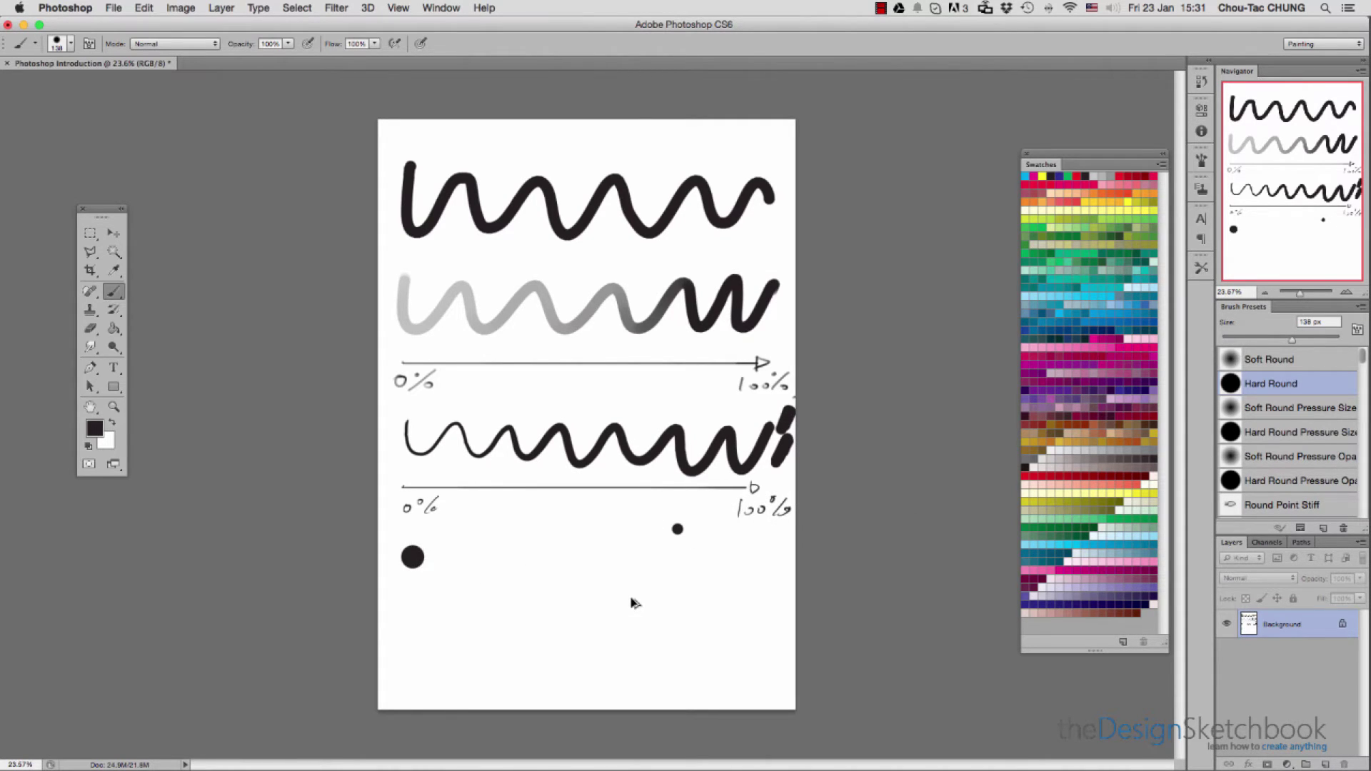
key(super+alt+z)
key(super+alt+z)
drag(414, 539, 411, 570)
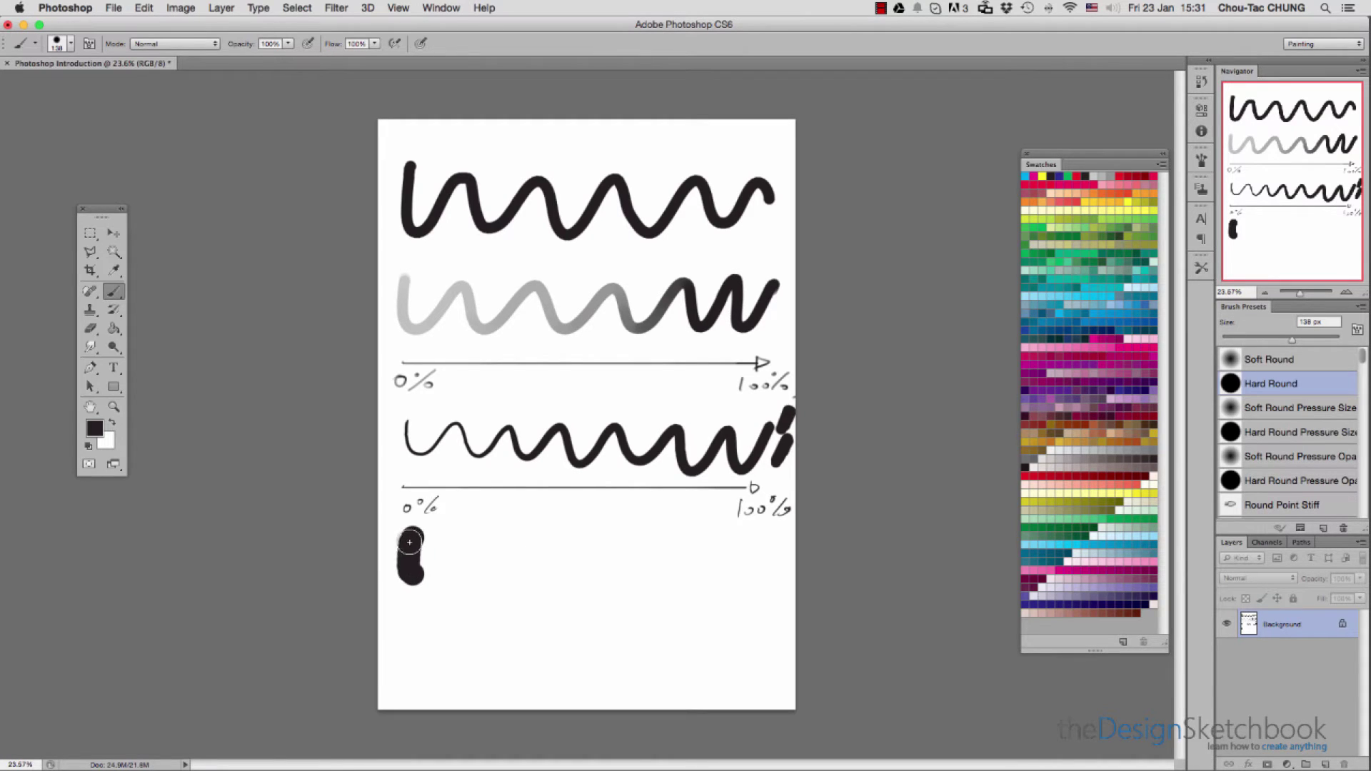
key(super+z)
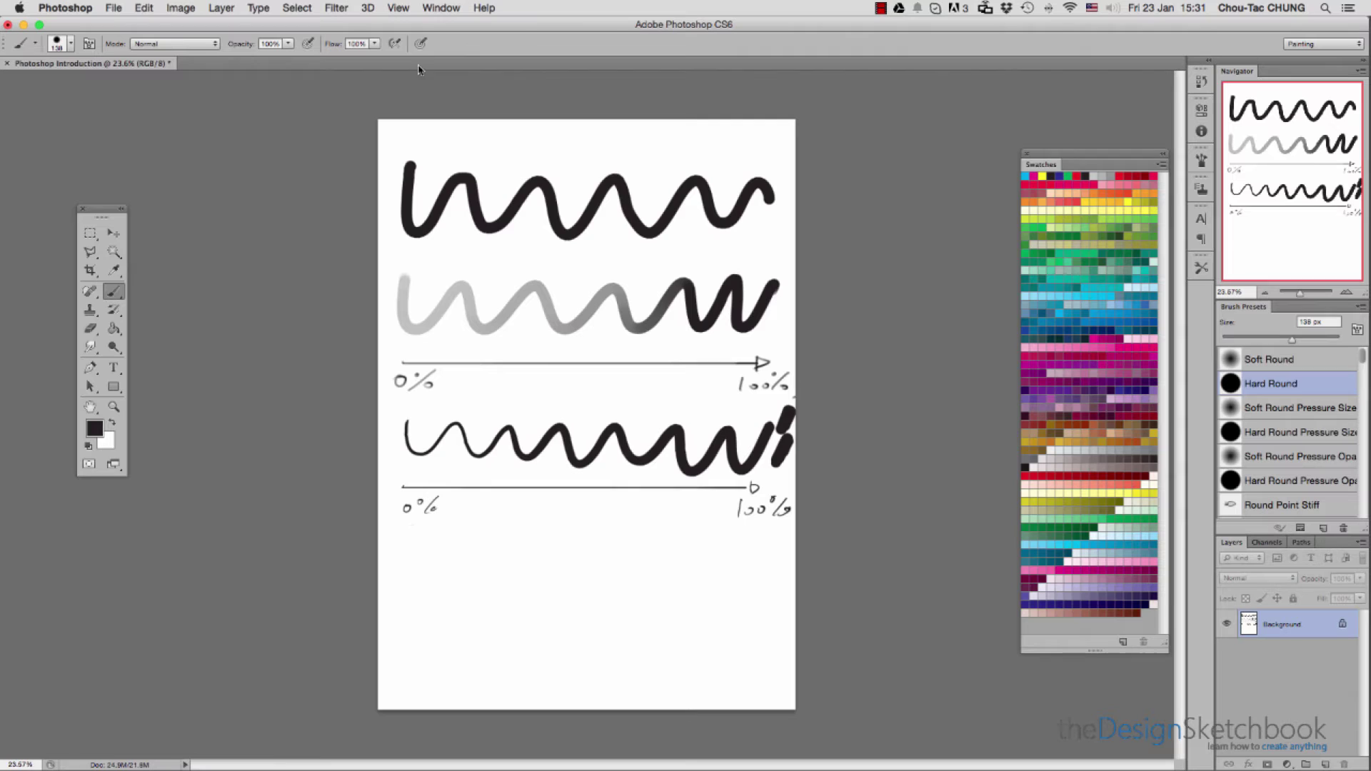
With size pressure on, paint a fourth thickening wave and a 19 px straight line beneath it
click(420, 44)
mouse_move(405, 542)
mouse_down()
mouse_move(408, 574)
mouse_move(444, 548)
mouse_move(464, 577)
mouse_move(502, 555)
mouse_move(529, 584)
mouse_move(578, 545)
mouse_move(602, 584)
mouse_move(647, 538)
mouse_move(669, 579)
mouse_move(748, 564)
mouse_up()
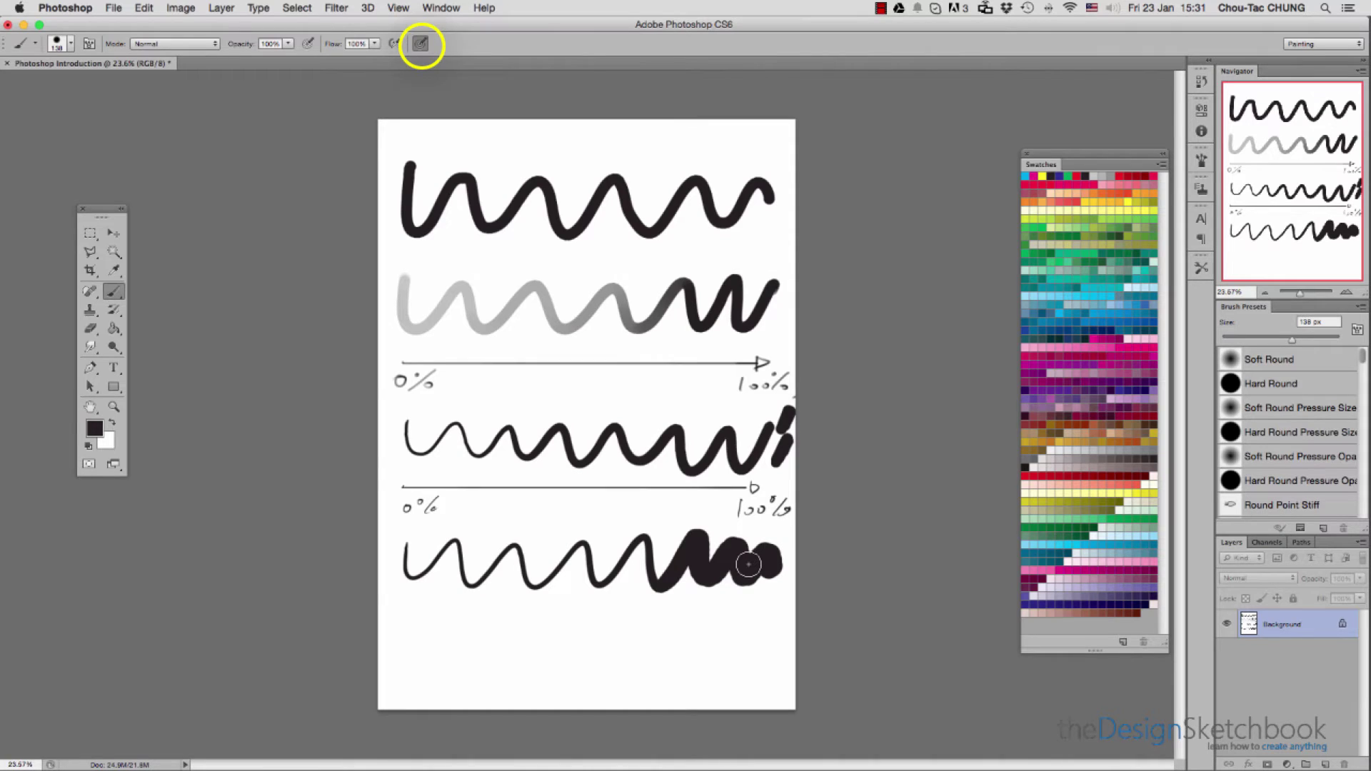
right_click(490, 604)
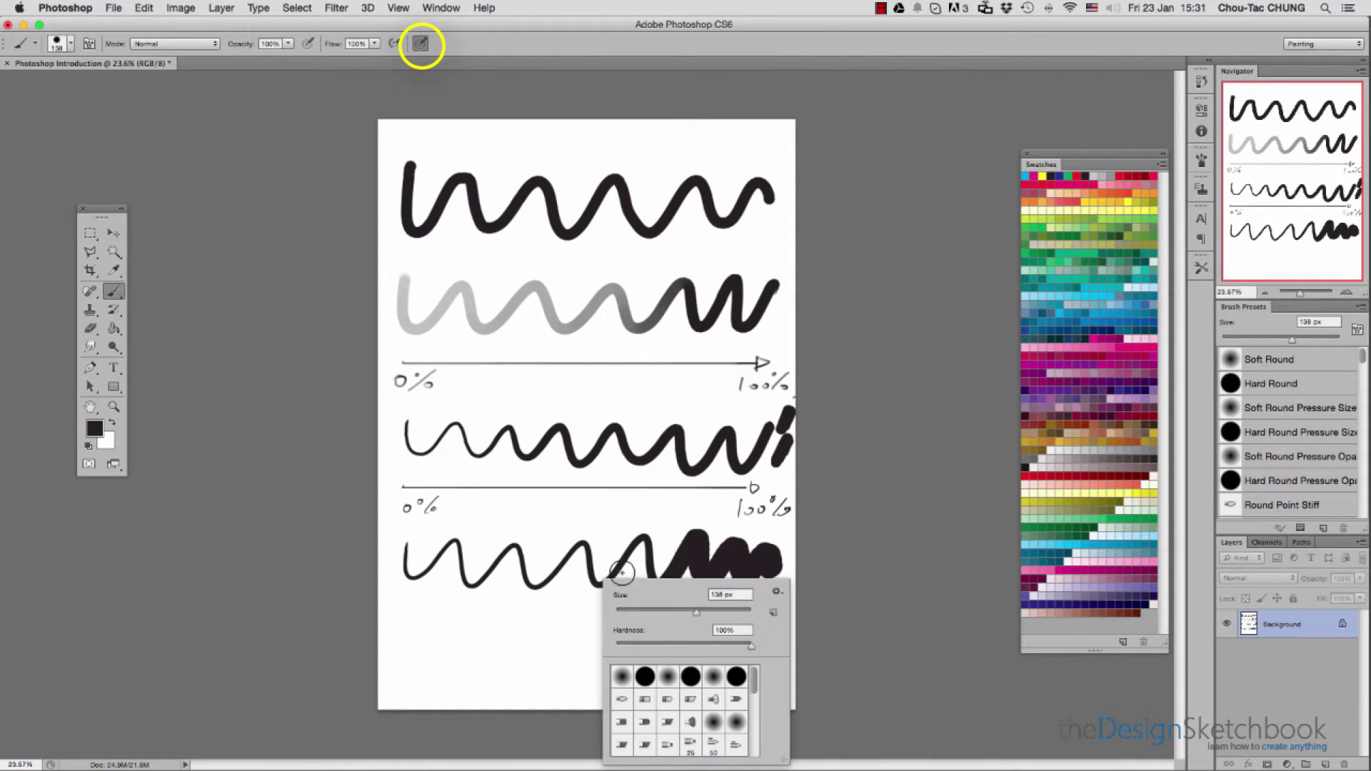
click(626, 613)
key(Return)
shift+click(733, 619)
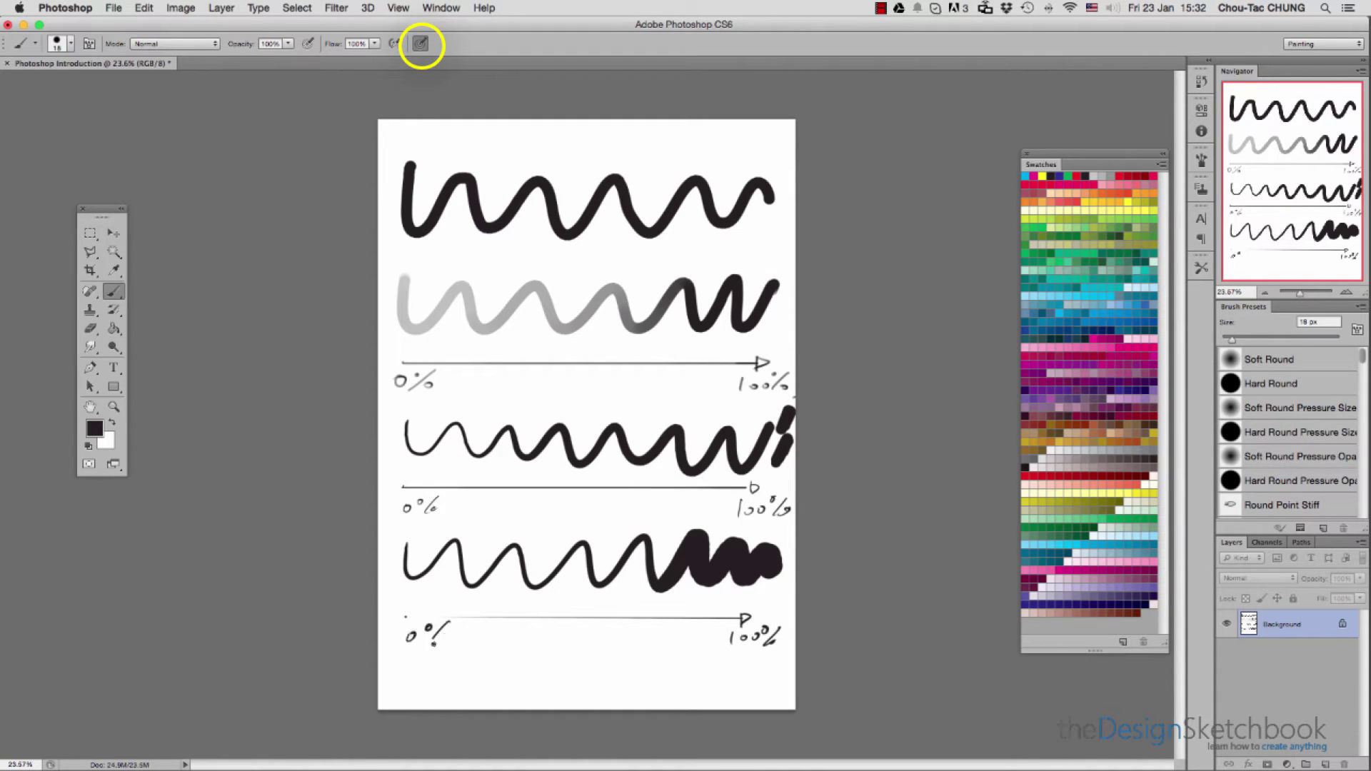
right_click(774, 635)
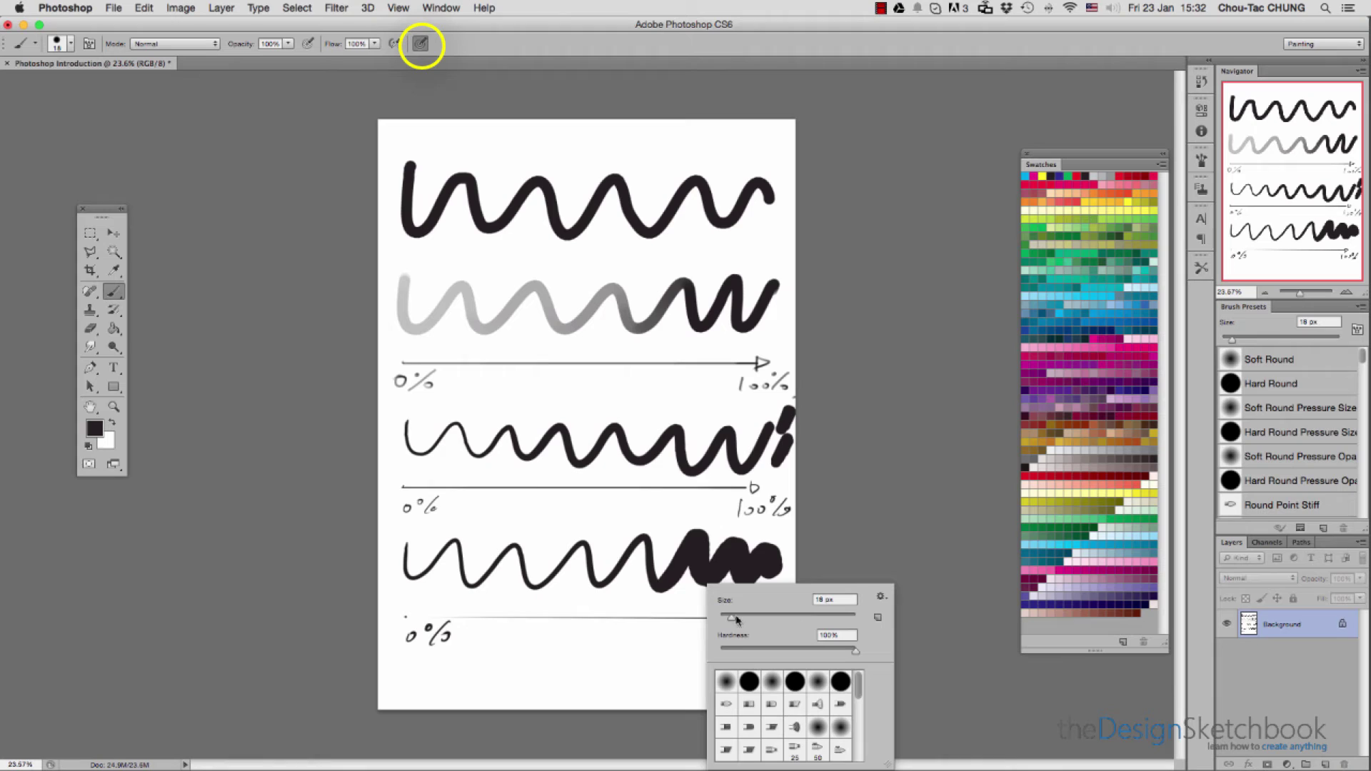
key(Return)
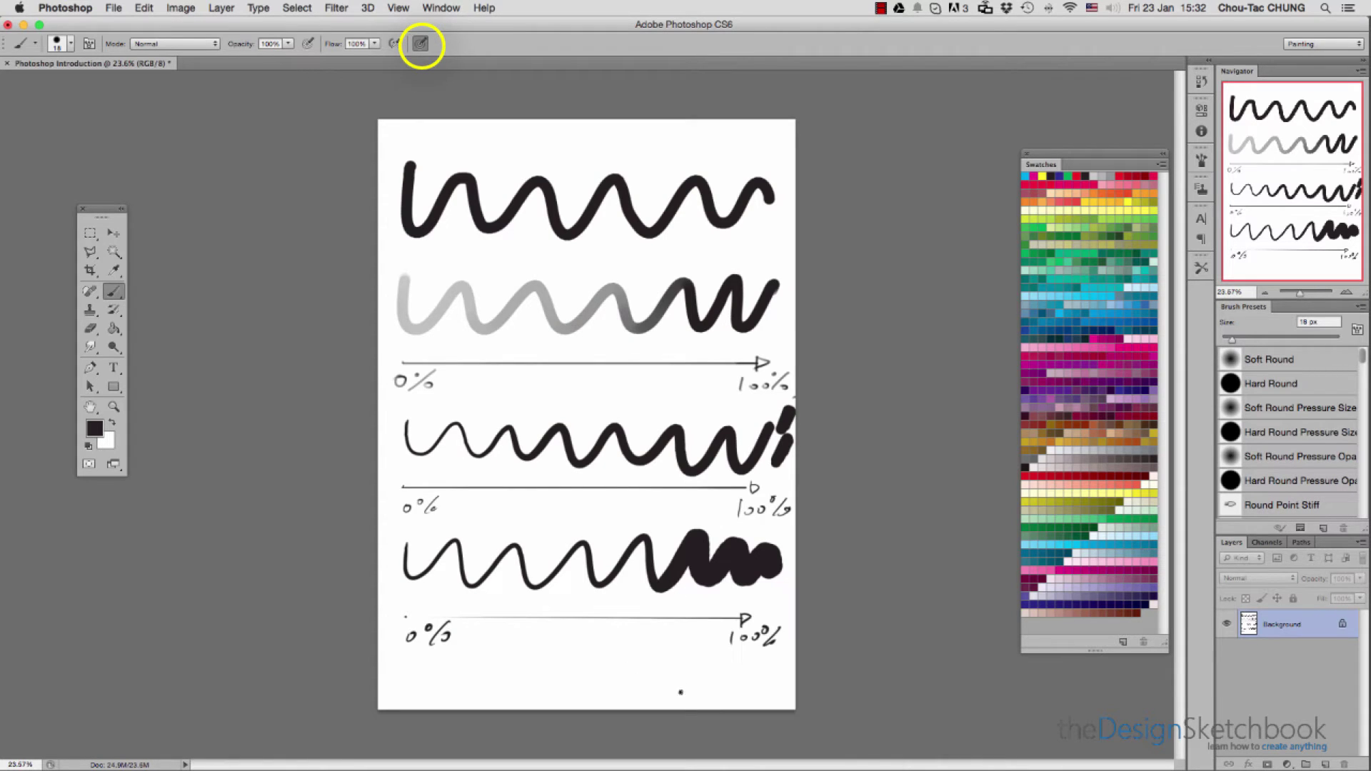
right_click(656, 386)
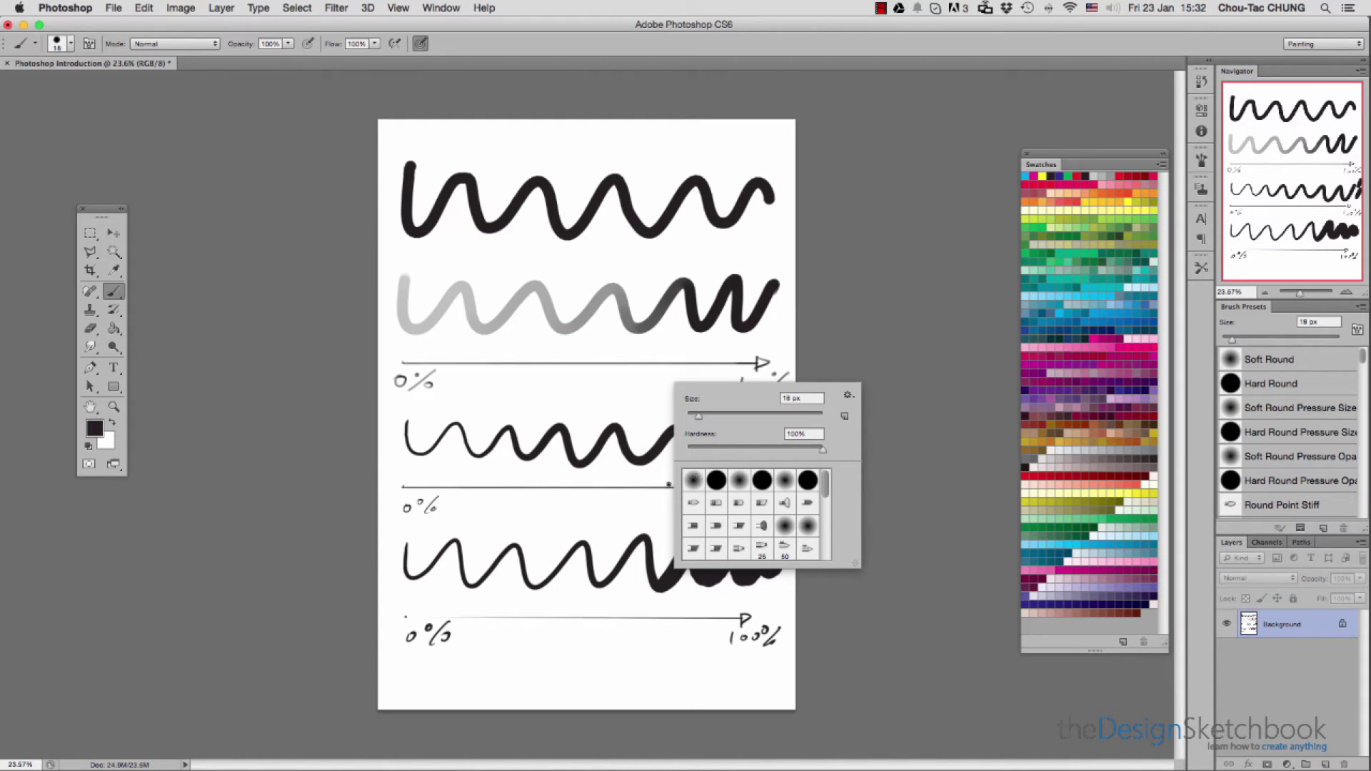
key(Return)
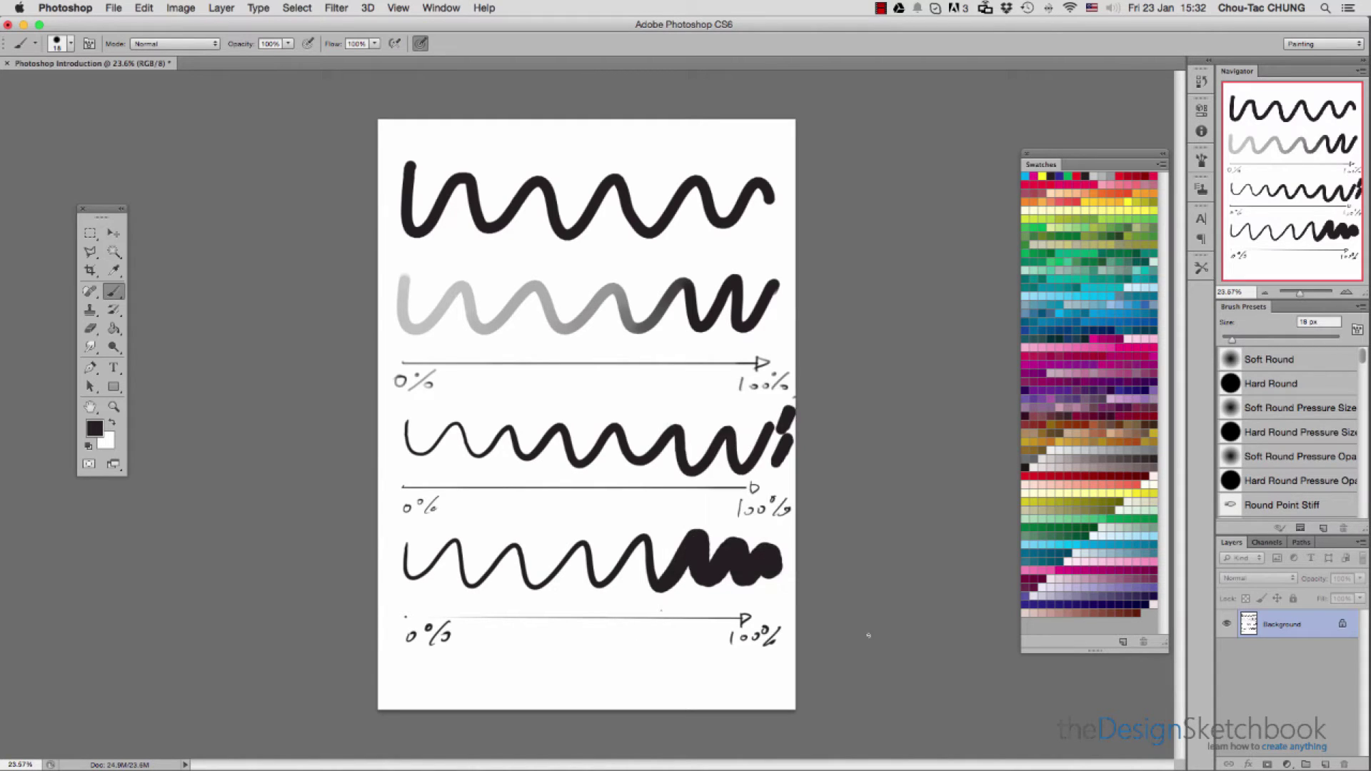
Add a new white-filled layer and draw the two sides of the stylus body
click(1328, 762)
key(super+BackSpace)
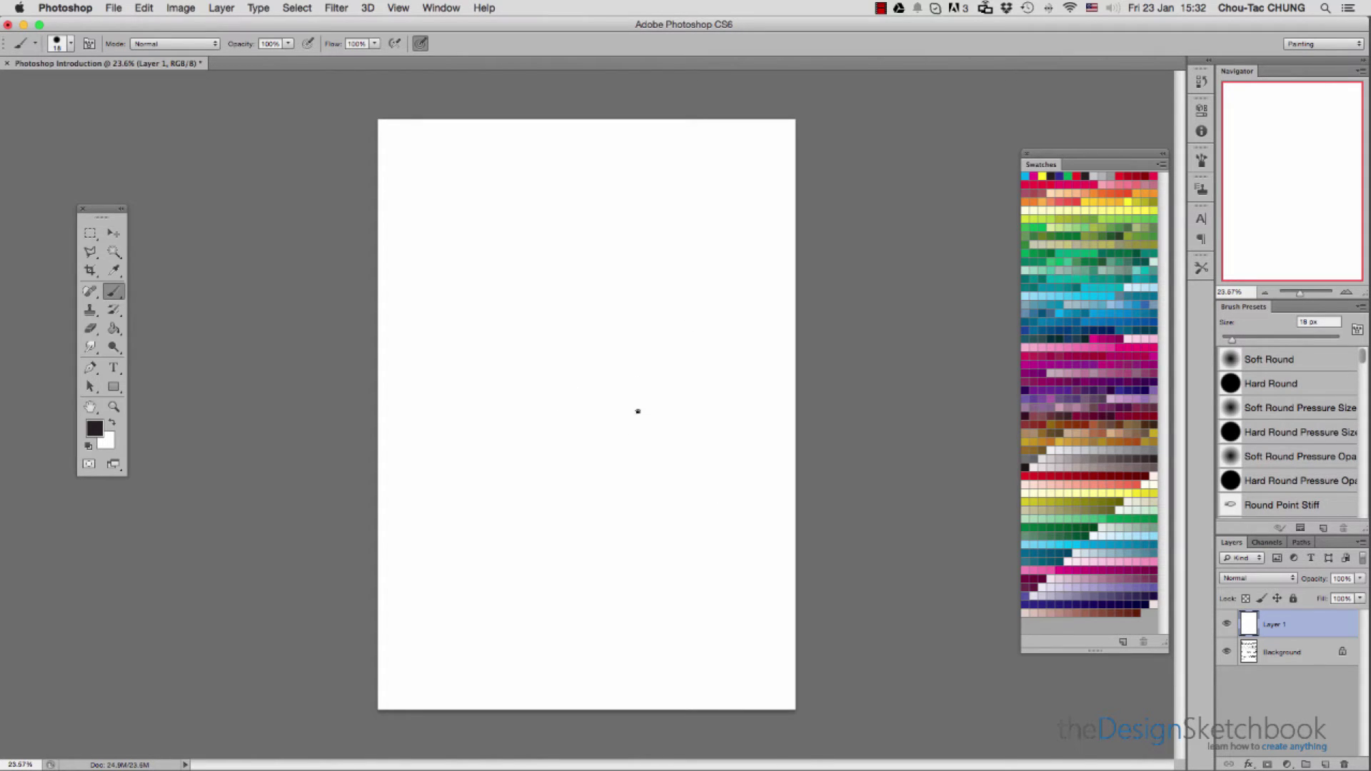
drag(645, 239, 537, 477)
drag(673, 227, 564, 477)
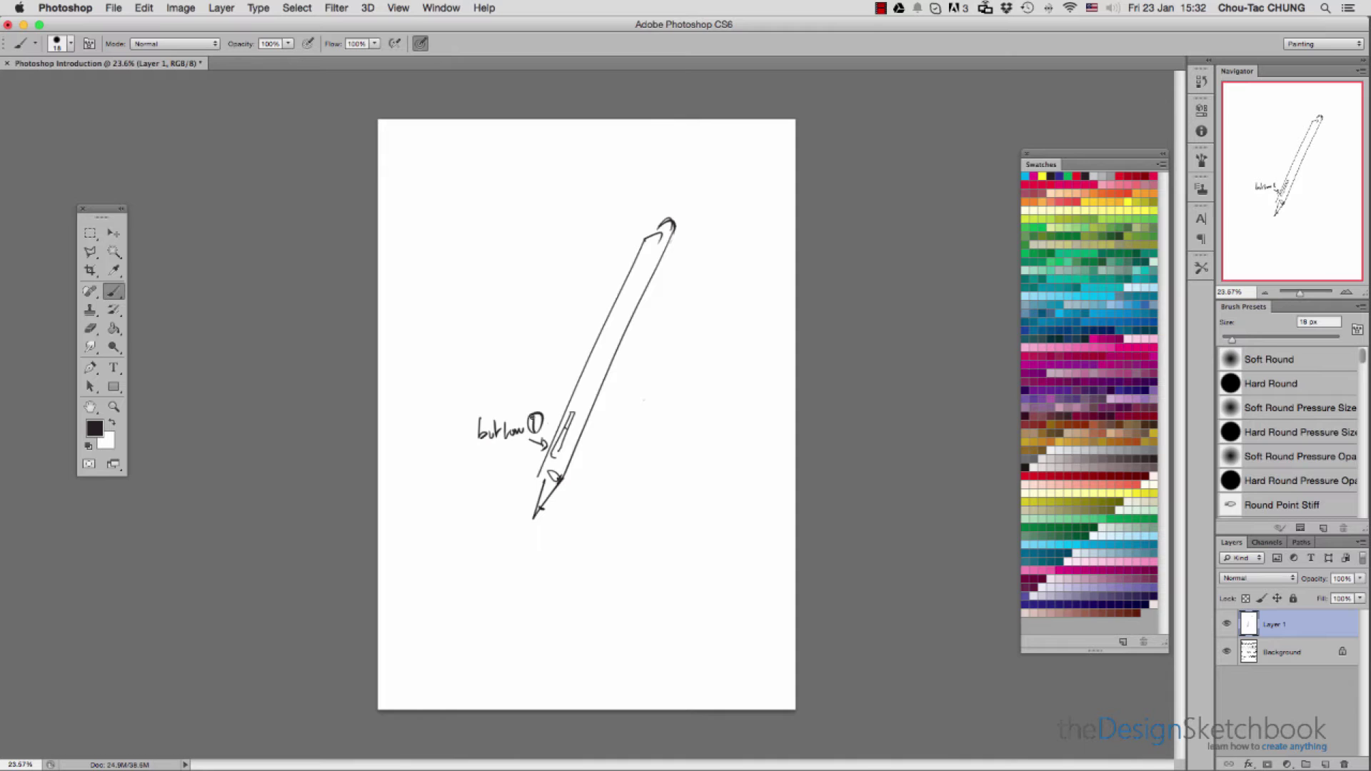
right_click(631, 426)
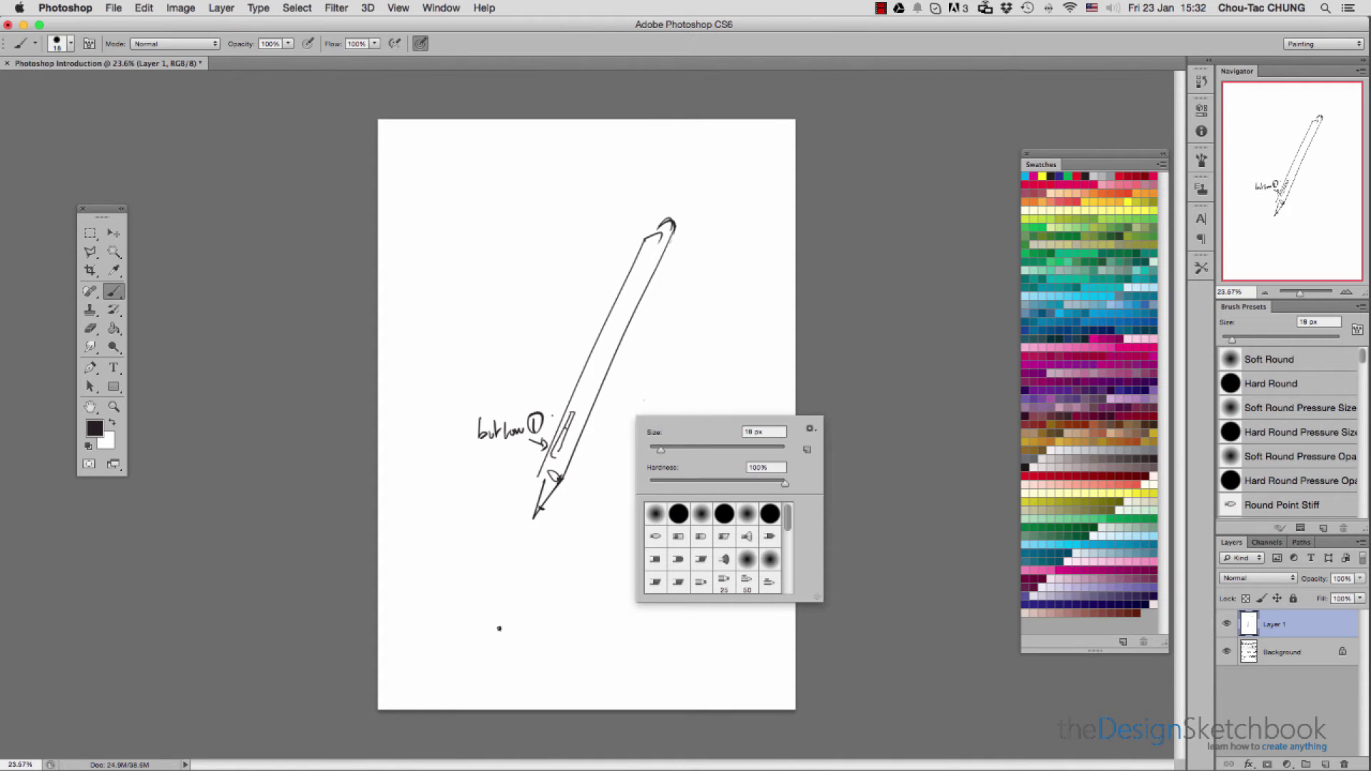
key(Return)
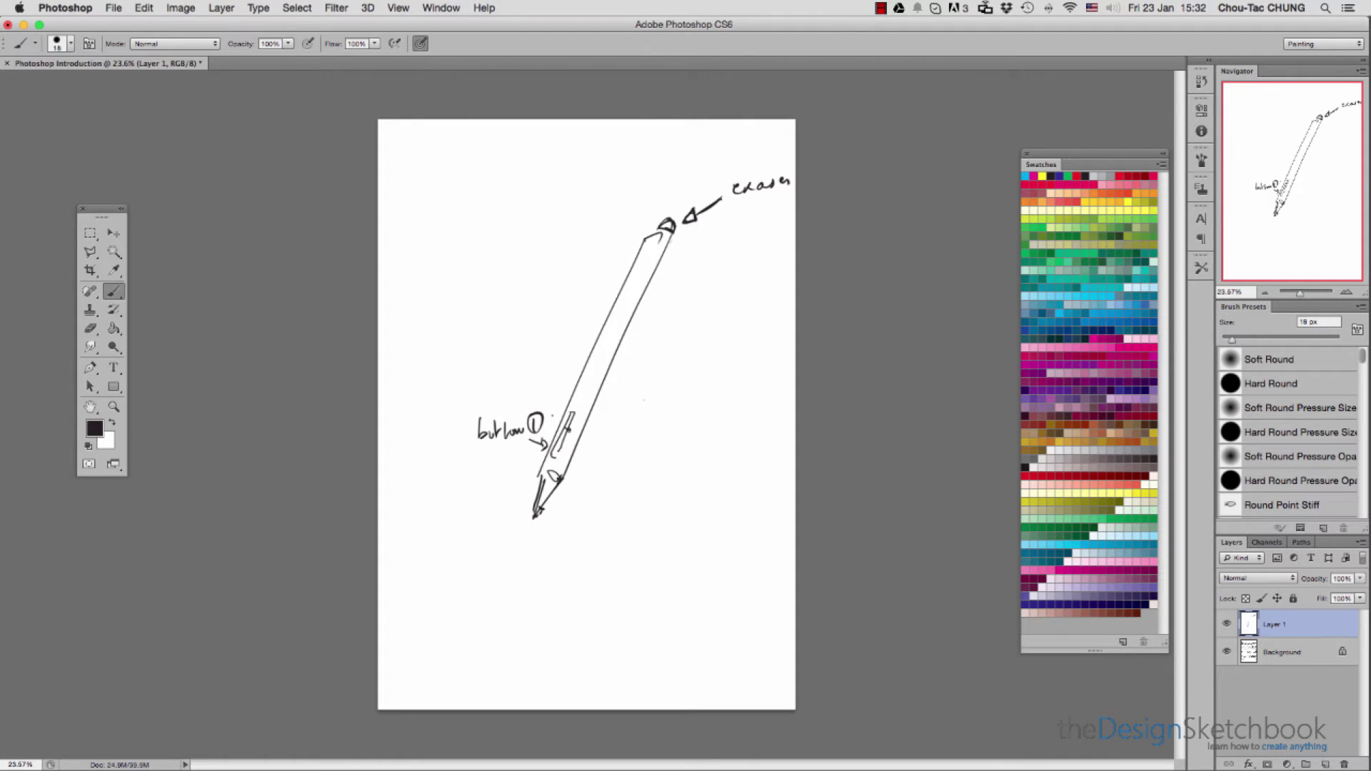
Adjust brush size and hardness, lowering hardness to 79% then back to 100%
right_click(664, 439)
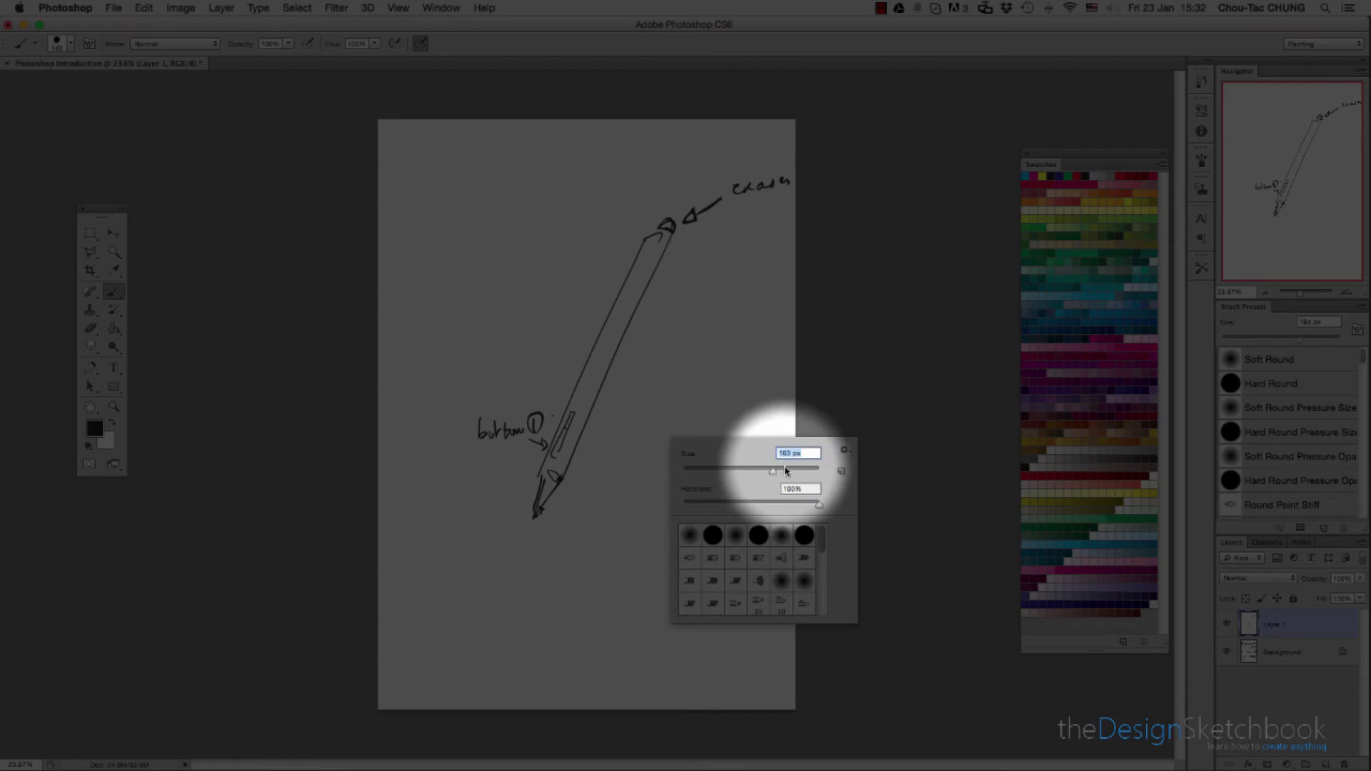
drag(694, 471, 697, 469)
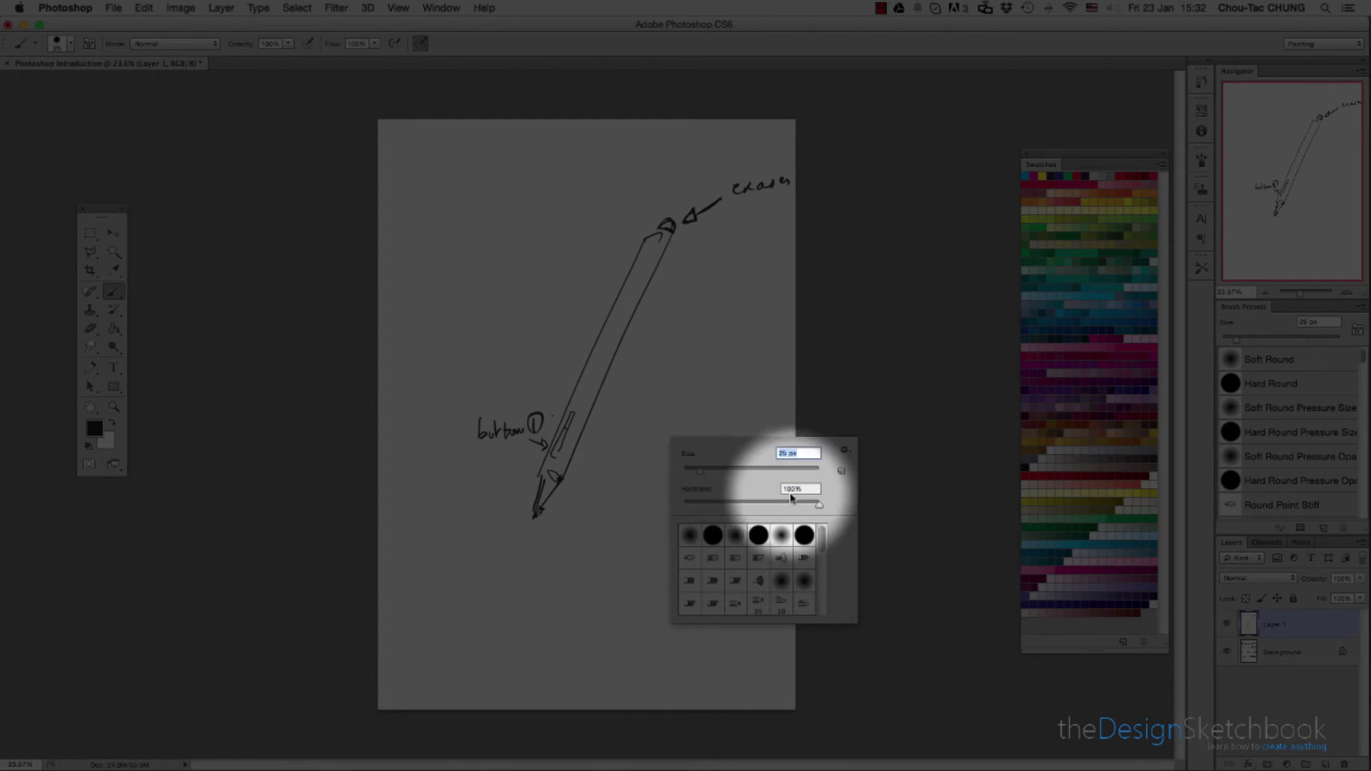
mouse_move(818, 504)
mouse_down()
mouse_move(724, 509)
mouse_move(819, 503)
mouse_up()
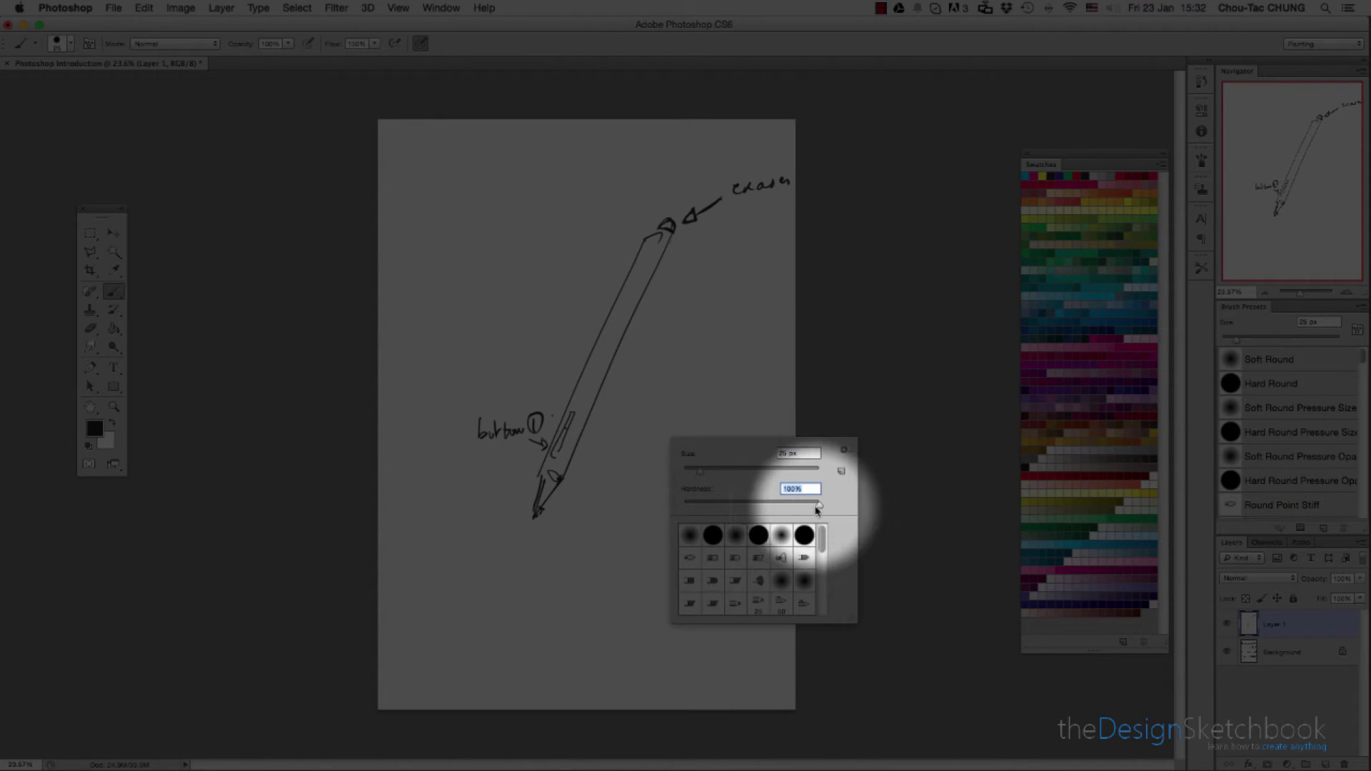
drag(818, 504, 681, 508)
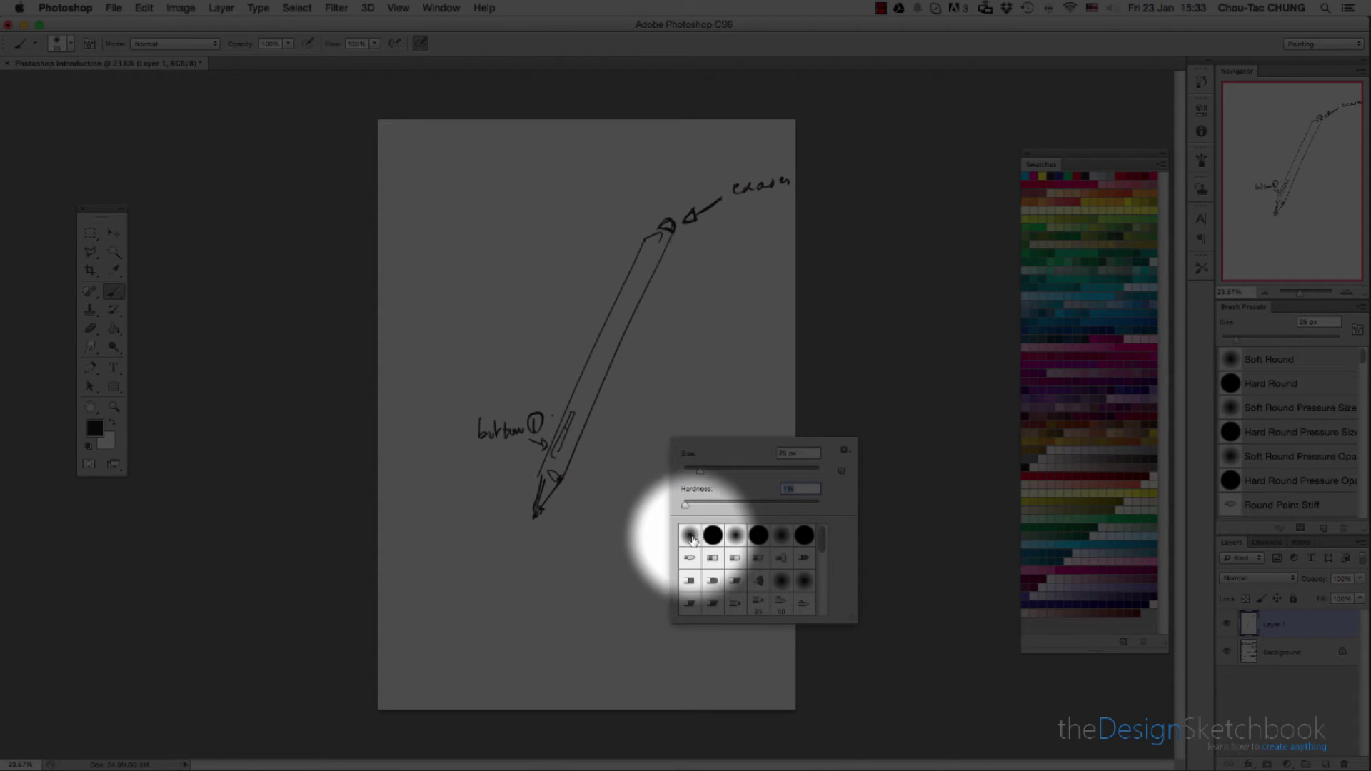
drag(697, 505, 821, 476)
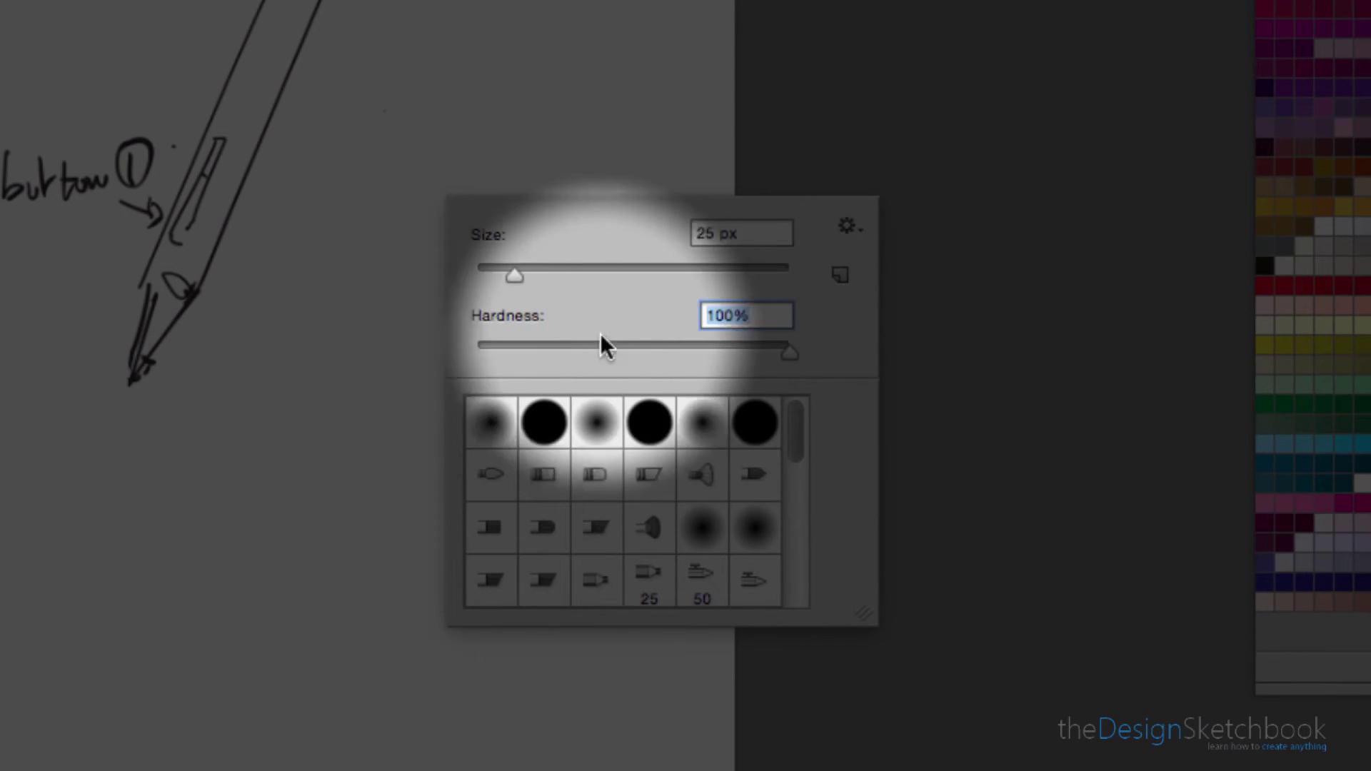
click(761, 315)
Compare the Soft Round and Hard Round tips, settling on Hard Round at 100% hardness
click(548, 424)
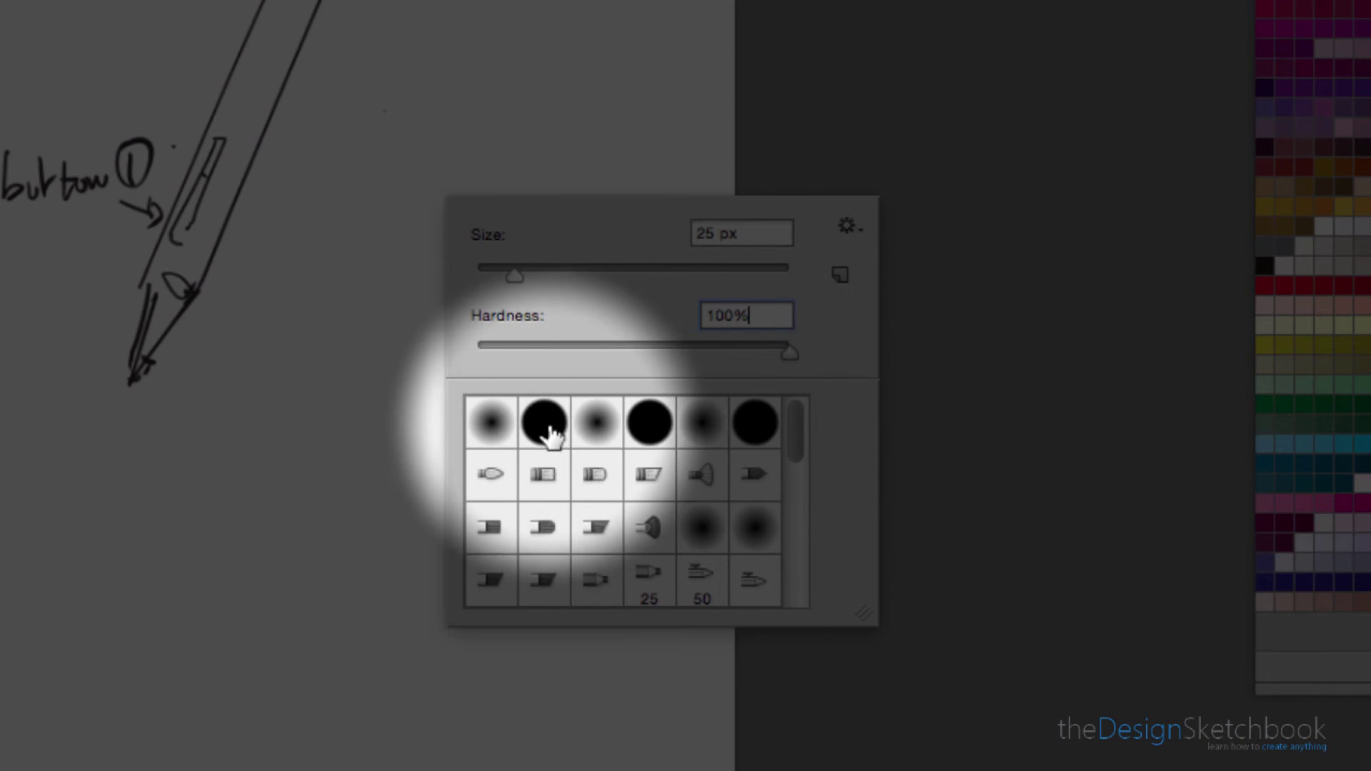
click(489, 428)
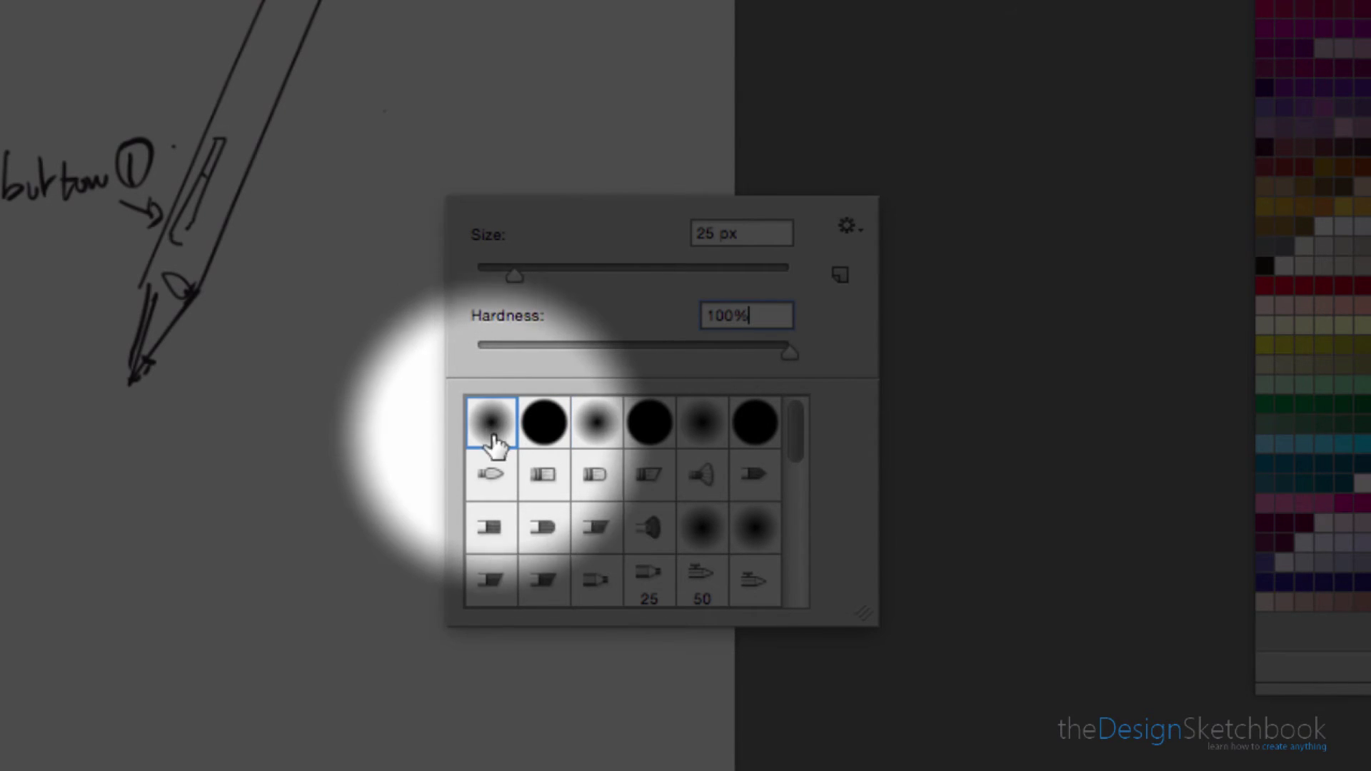
click(540, 423)
click(489, 430)
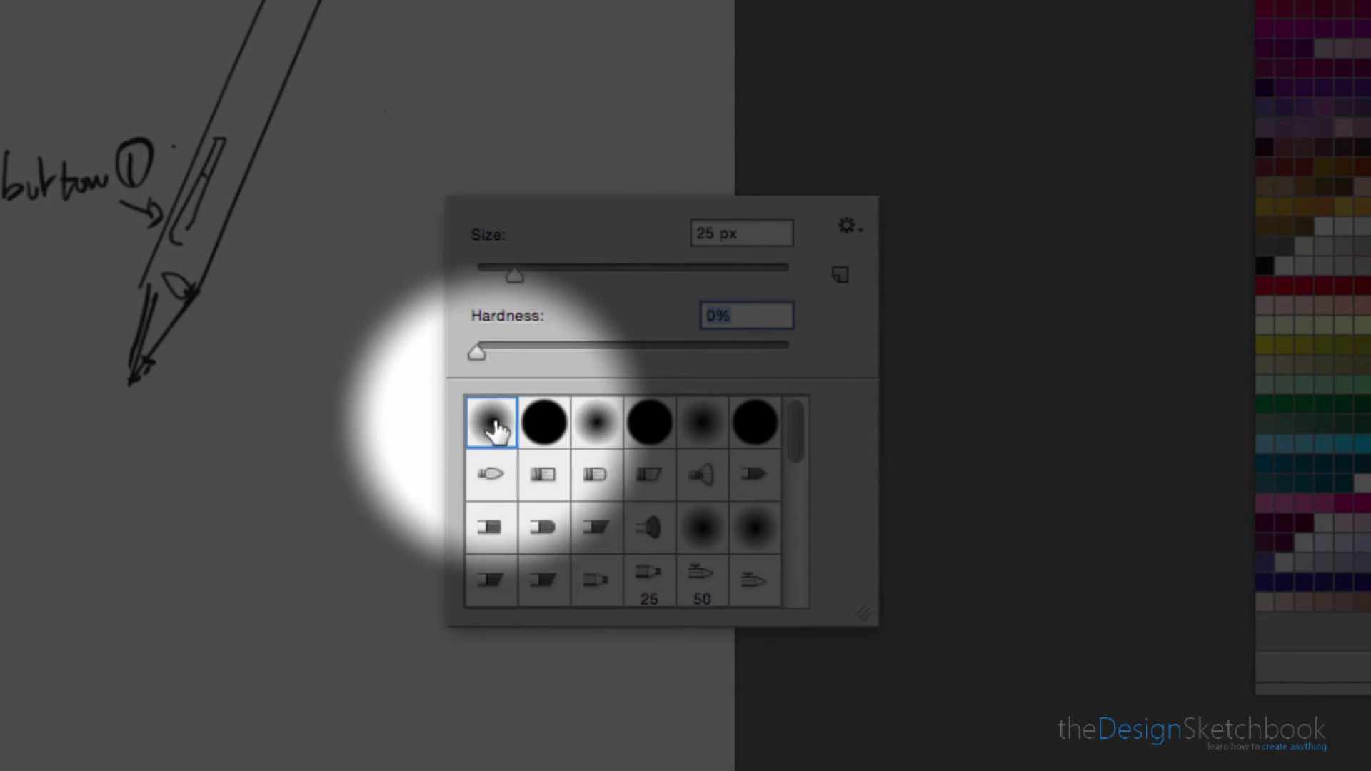
click(547, 427)
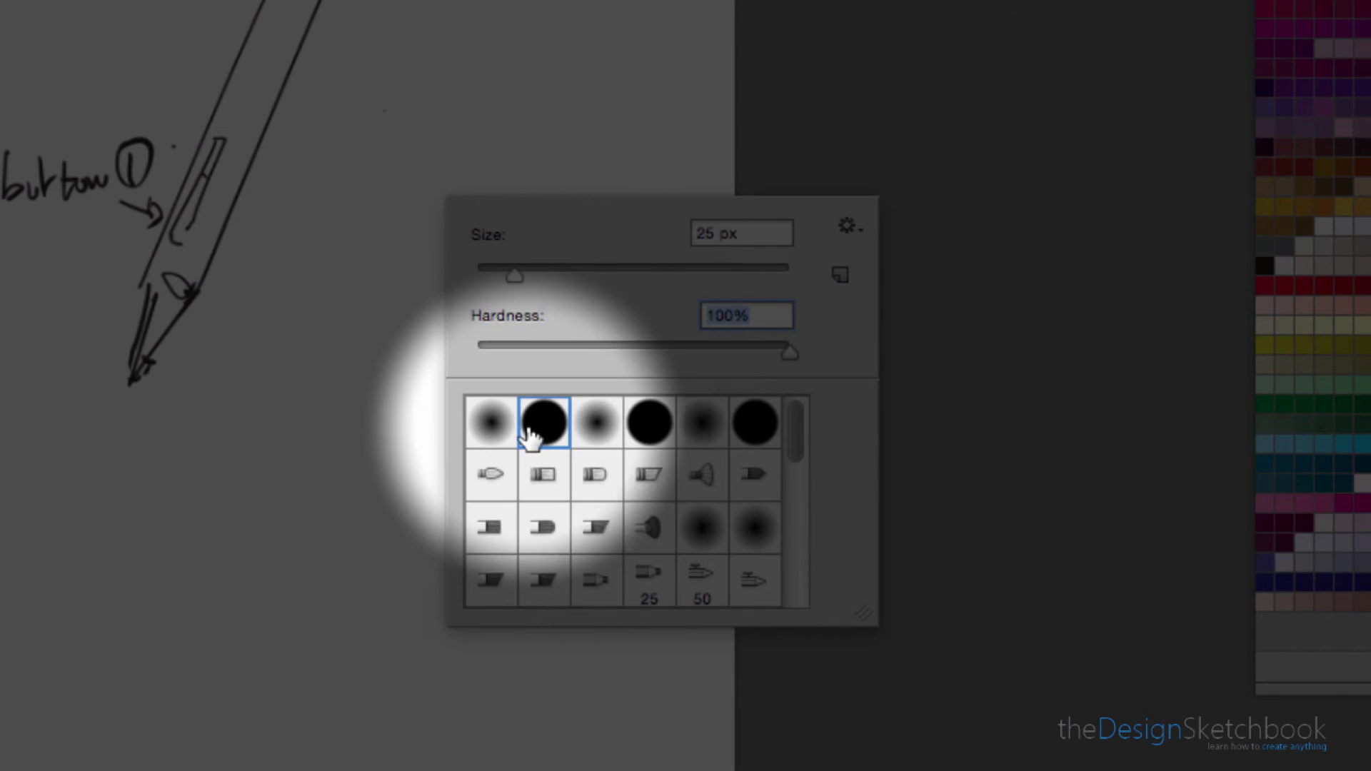
key(Return)
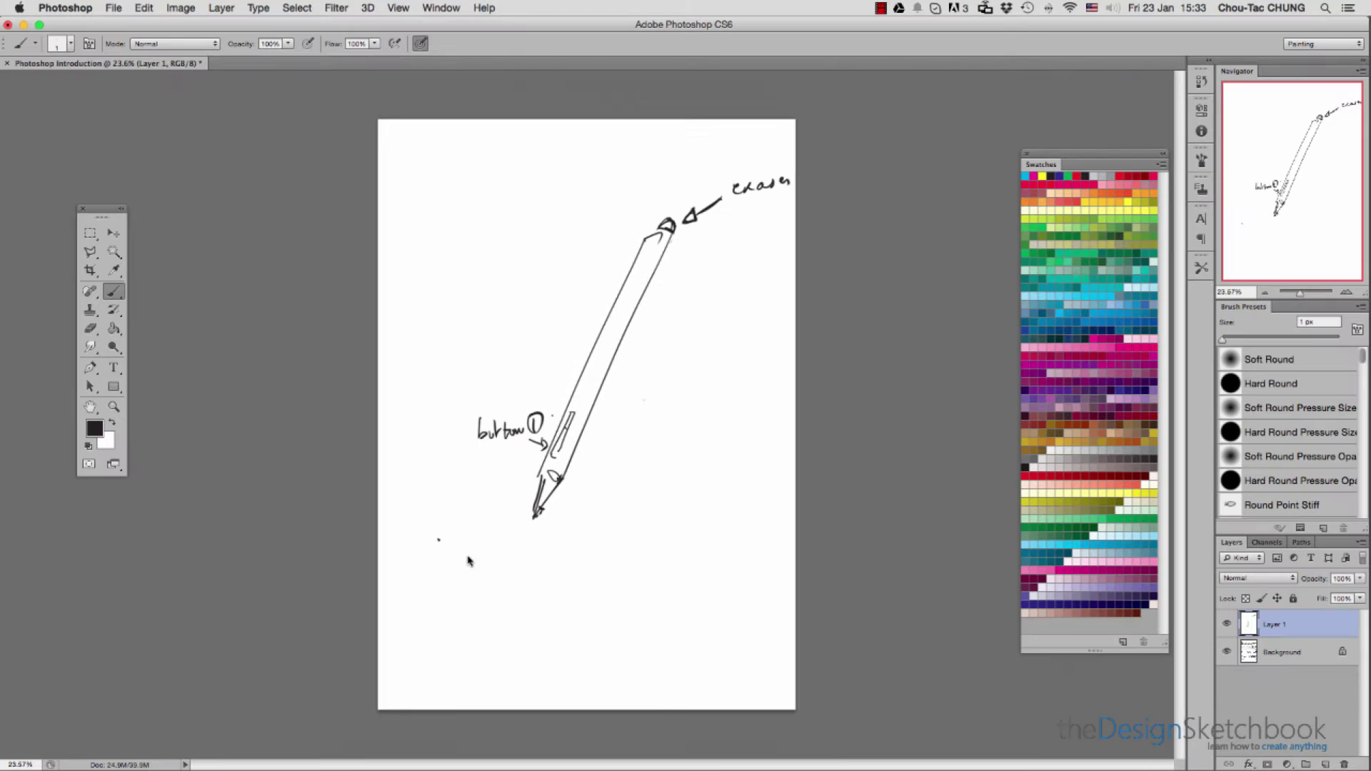
right_click(496, 570)
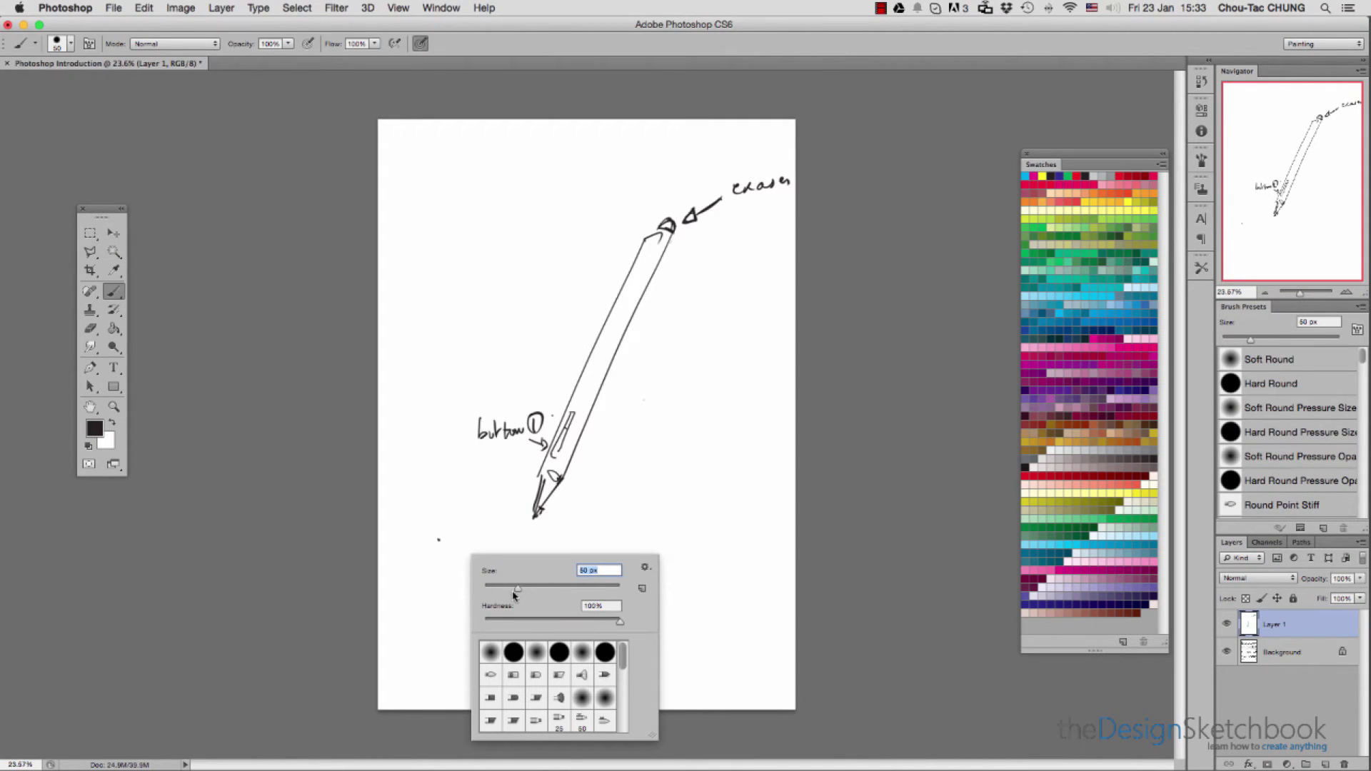
Paint a thick hard-edged black bar across the page
click(435, 602)
drag(534, 575, 694, 576)
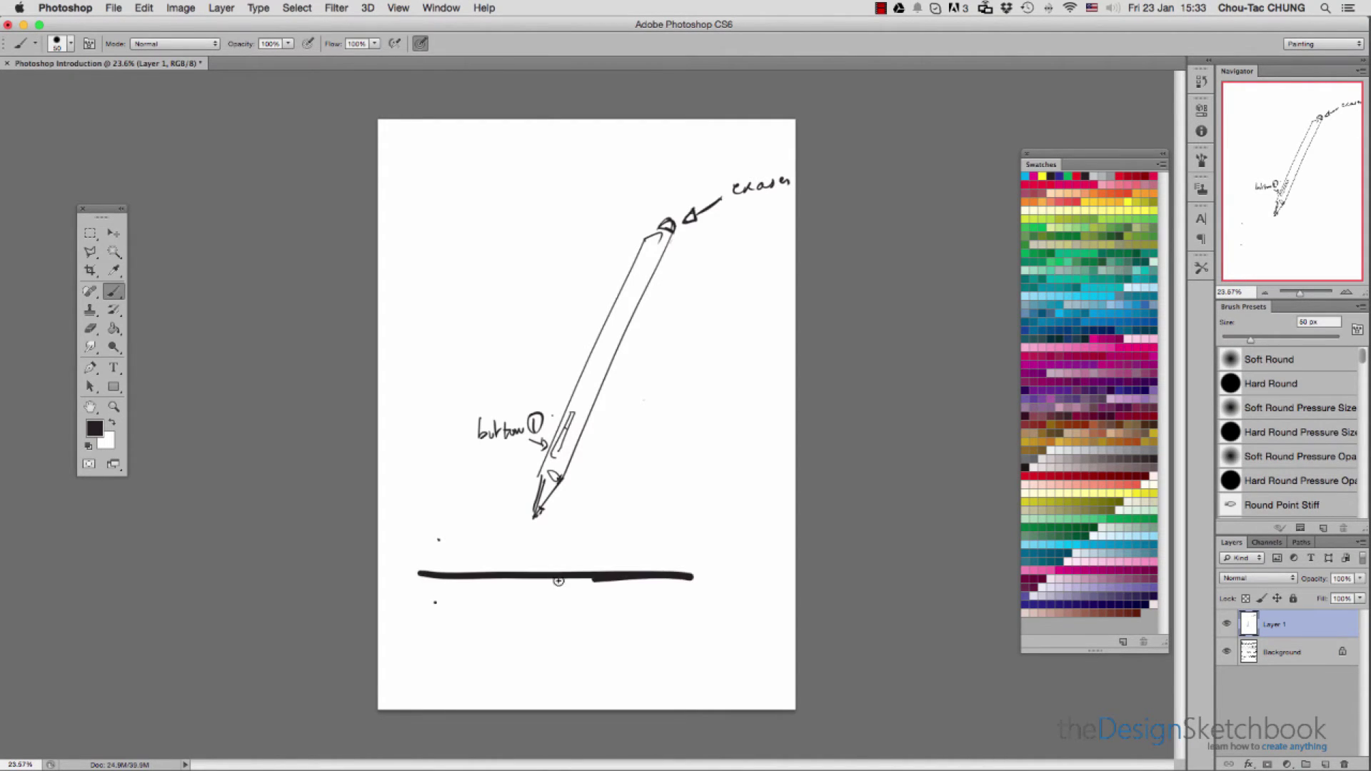
right_click(525, 577)
mouse_move(424, 568)
mouse_down()
mouse_move(627, 565)
mouse_move(456, 562)
mouse_up()
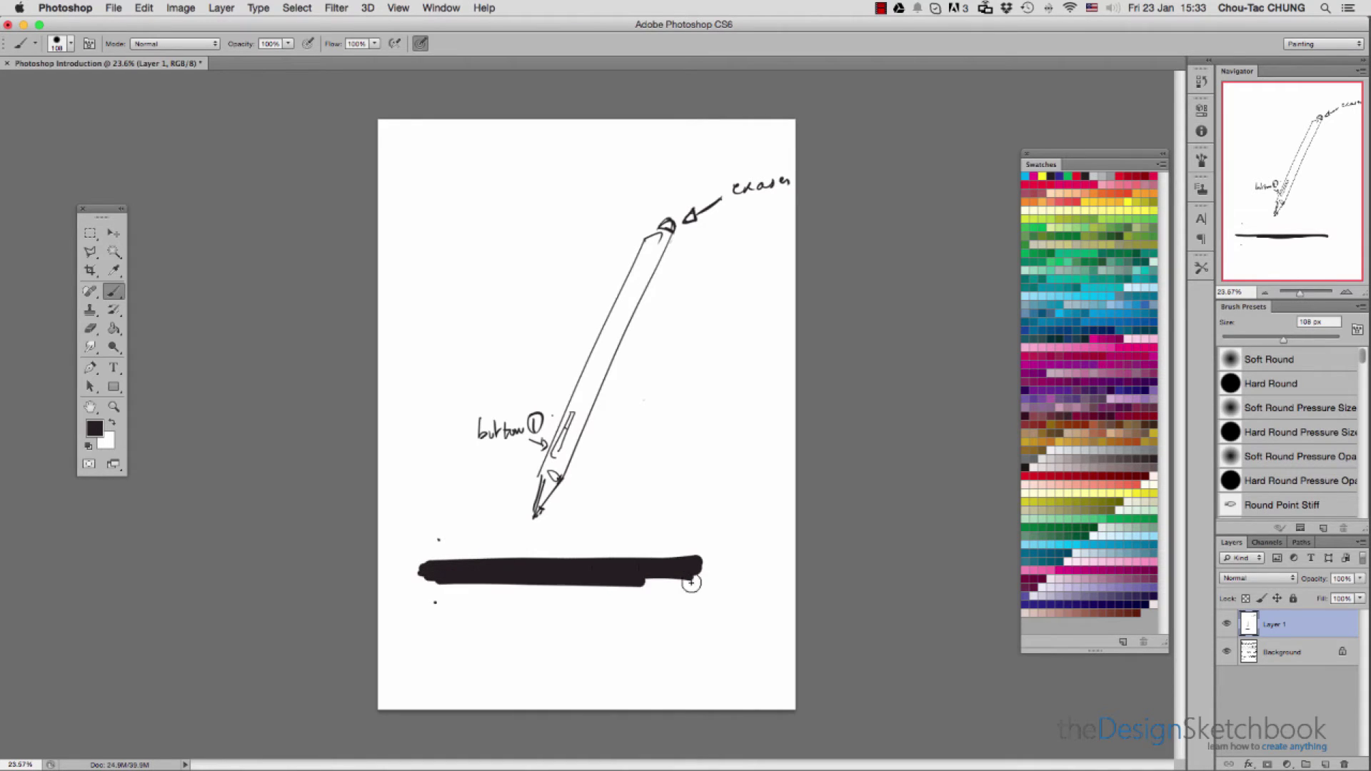
drag(591, 586, 705, 569)
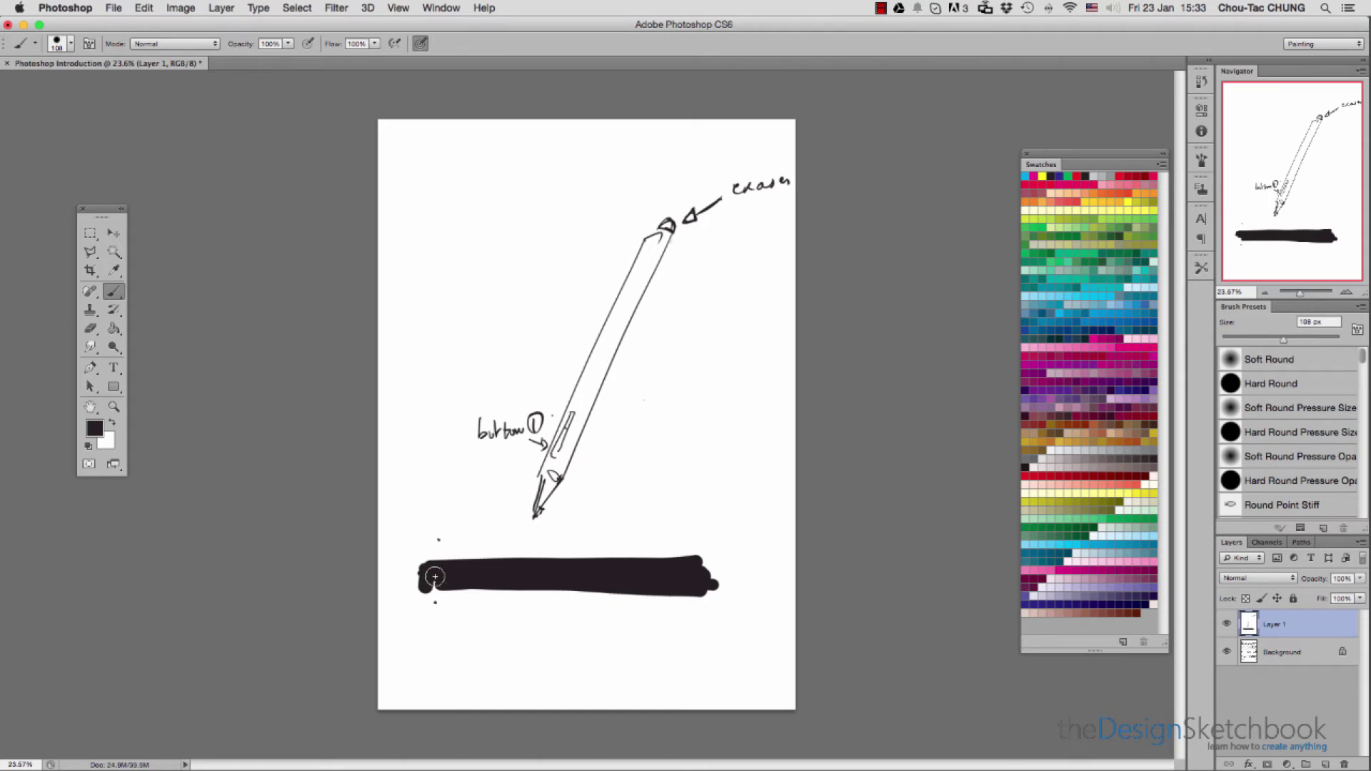
Paint a soft-edged stroke below the black bar, darkening it with repeated passes
right_click(654, 566)
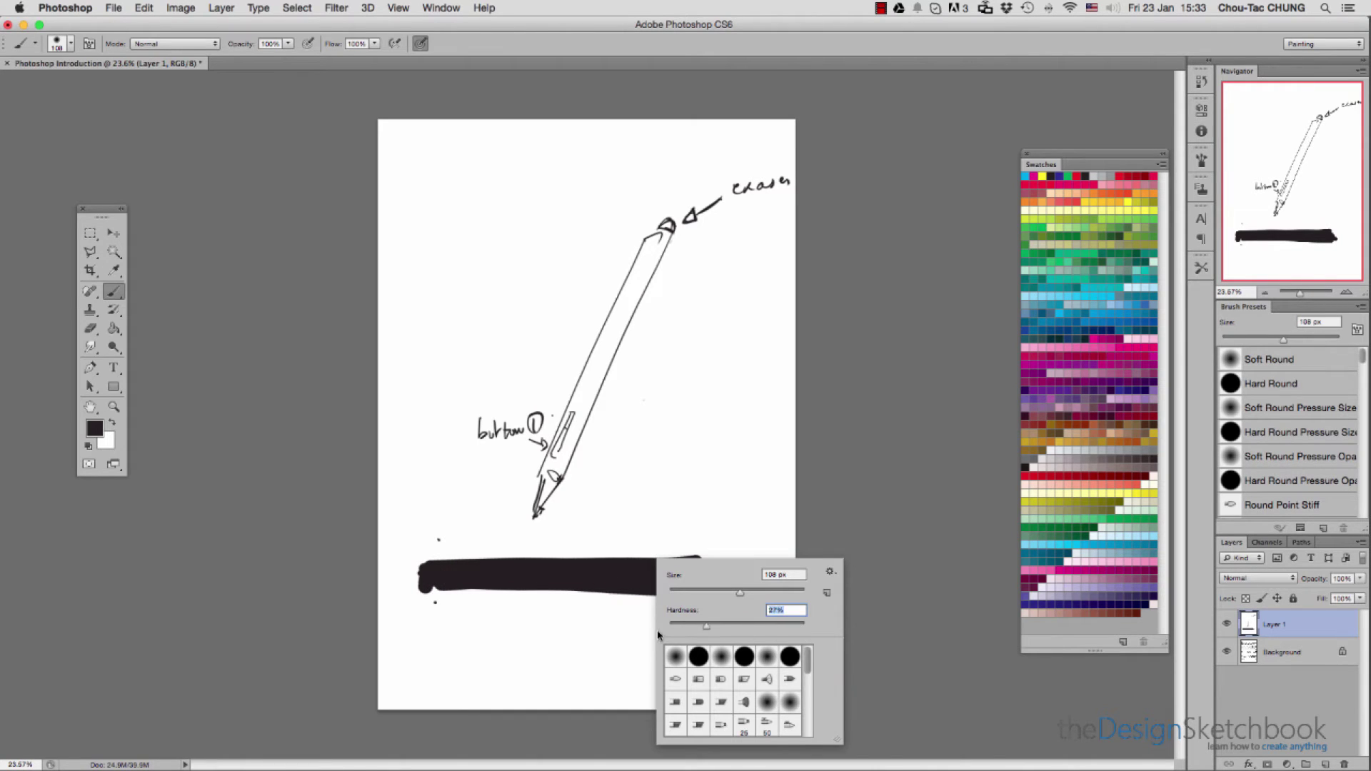
mouse_move(438, 628)
mouse_down()
mouse_move(484, 644)
mouse_move(689, 636)
mouse_move(444, 632)
mouse_move(718, 622)
mouse_move(427, 634)
mouse_move(619, 642)
mouse_up()
mouse_move(483, 620)
mouse_down()
mouse_move(437, 615)
mouse_move(667, 612)
mouse_up()
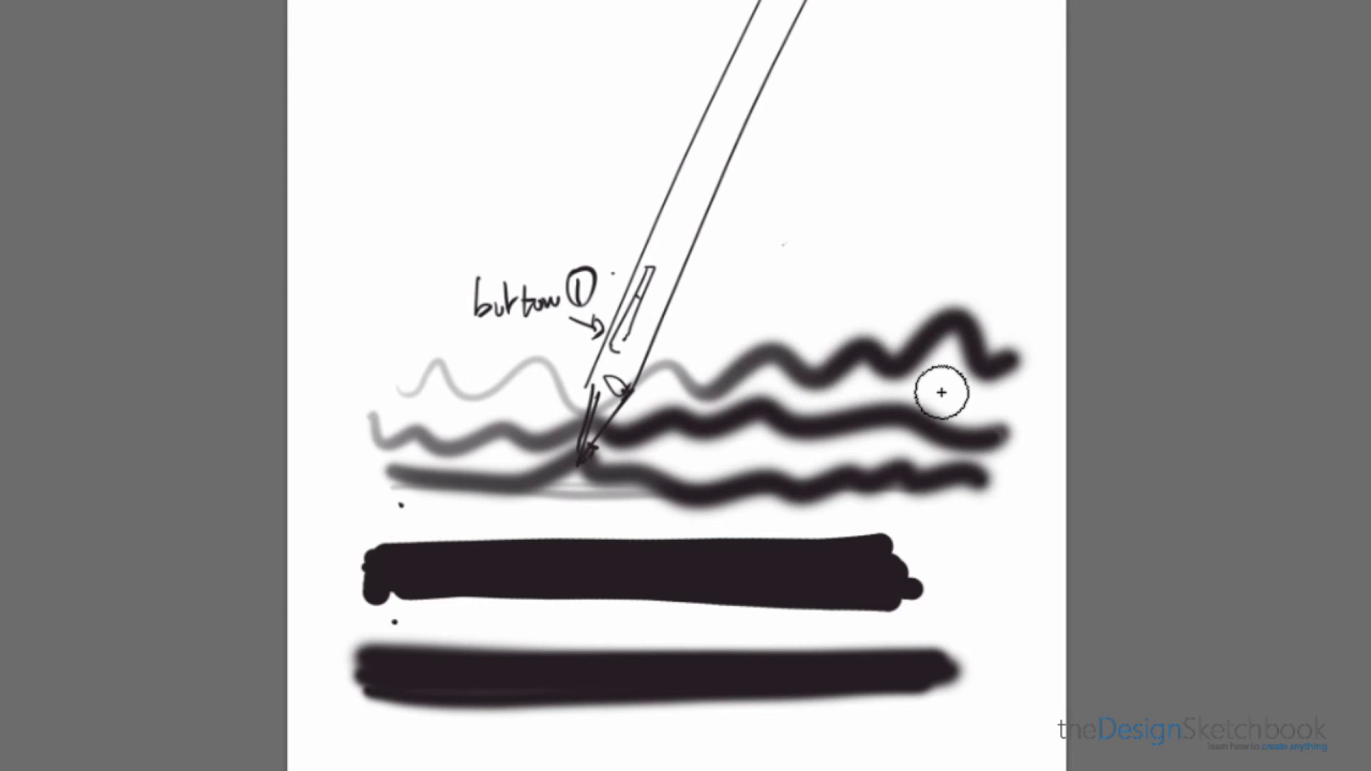
Paint two grey-to-black wavy pressure strokes near the top, then enlarge the brush to 172 px
right_click(976, 600)
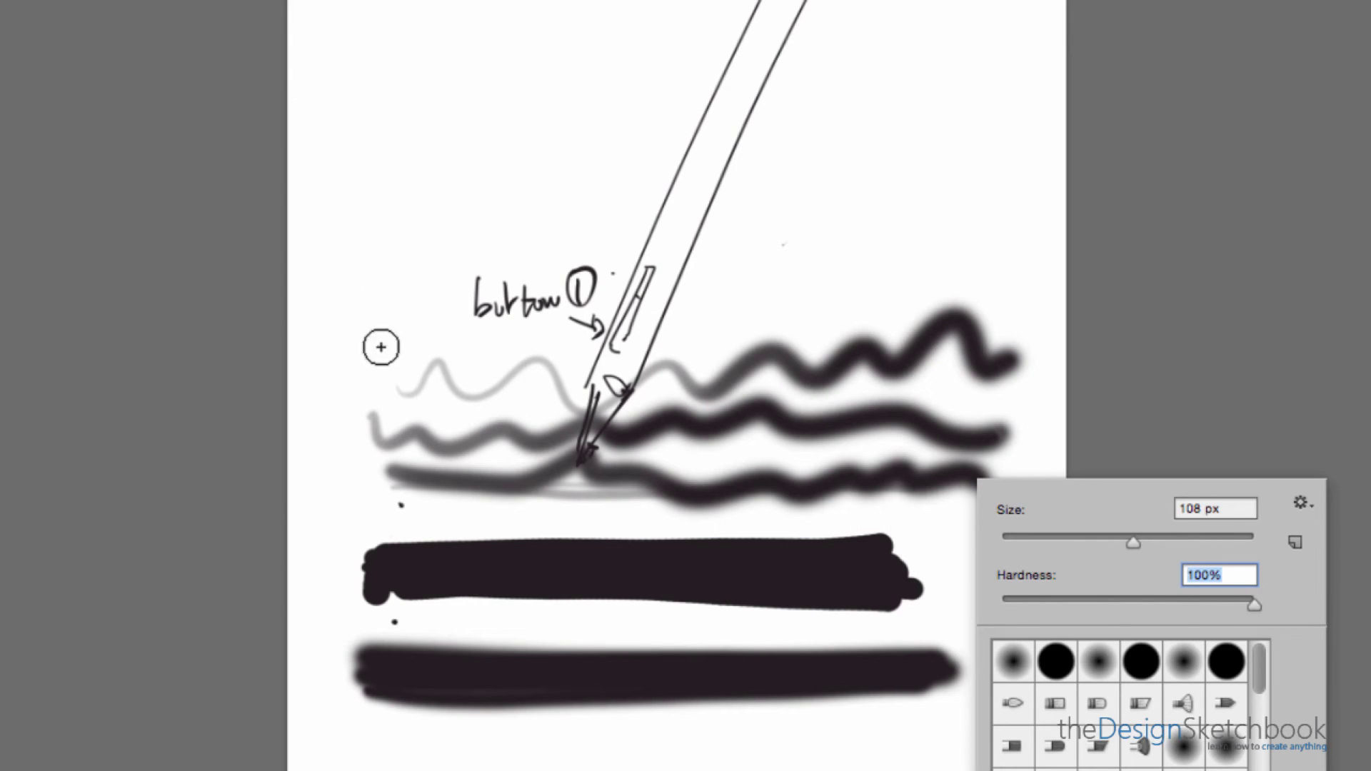
mouse_move(417, 304)
mouse_down()
mouse_move(447, 336)
mouse_move(1017, 321)
mouse_up()
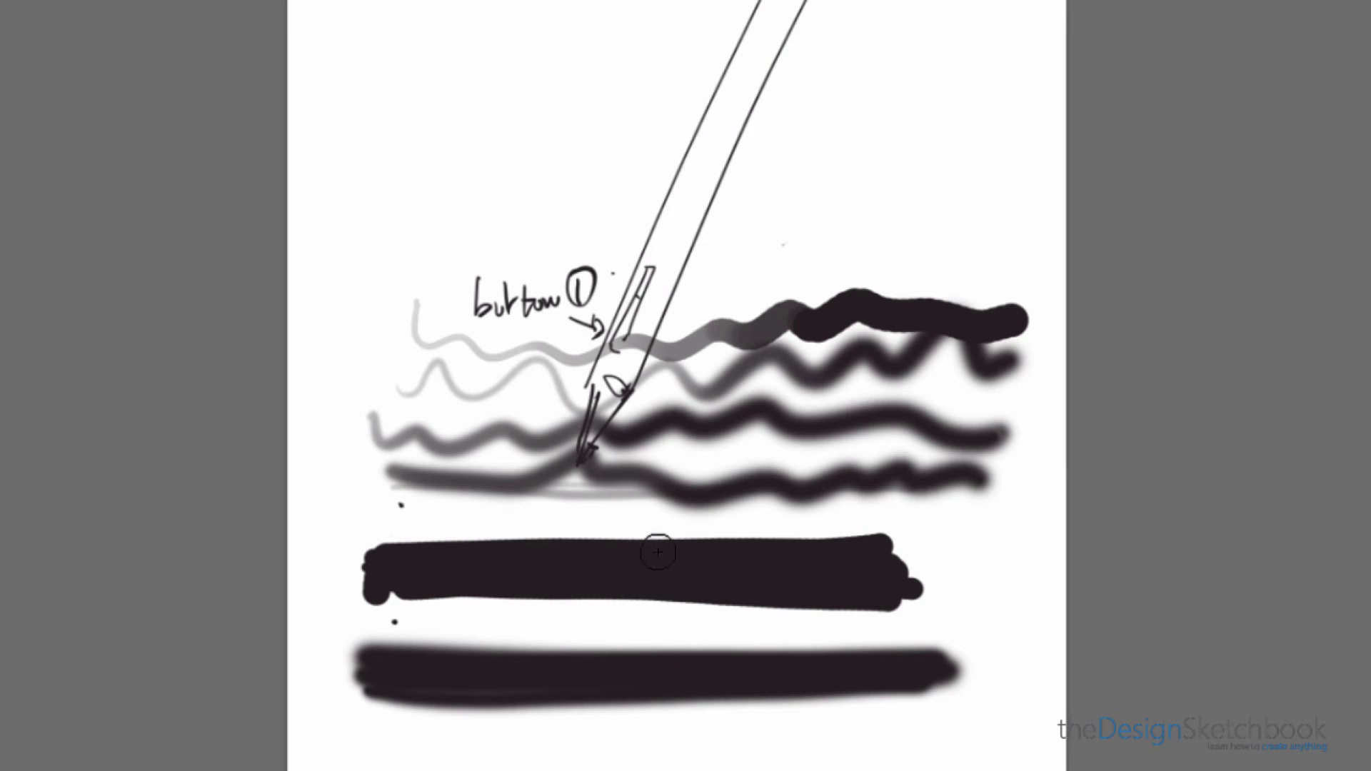
mouse_move(401, 241)
mouse_down()
mouse_move(786, 243)
mouse_move(948, 229)
mouse_move(993, 242)
mouse_up()
right_click(784, 457)
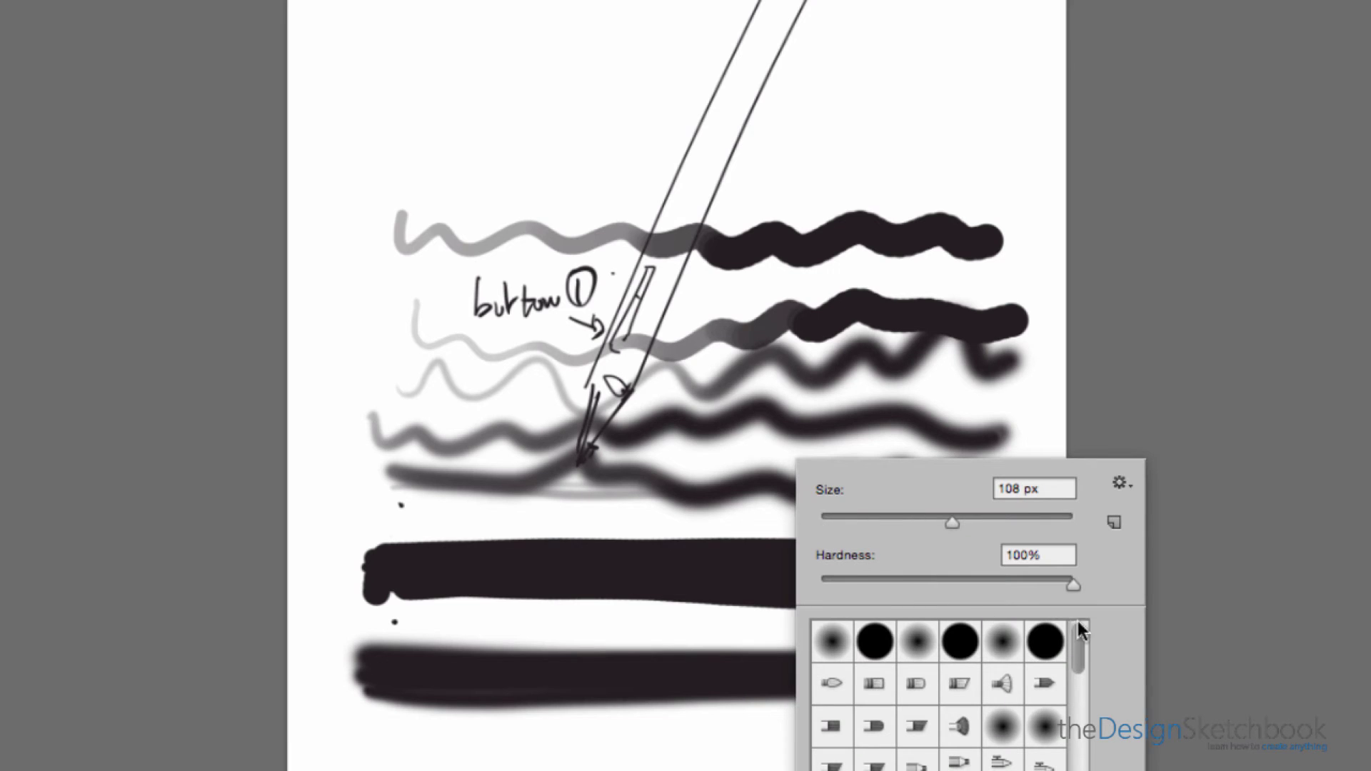
drag(954, 521, 989, 526)
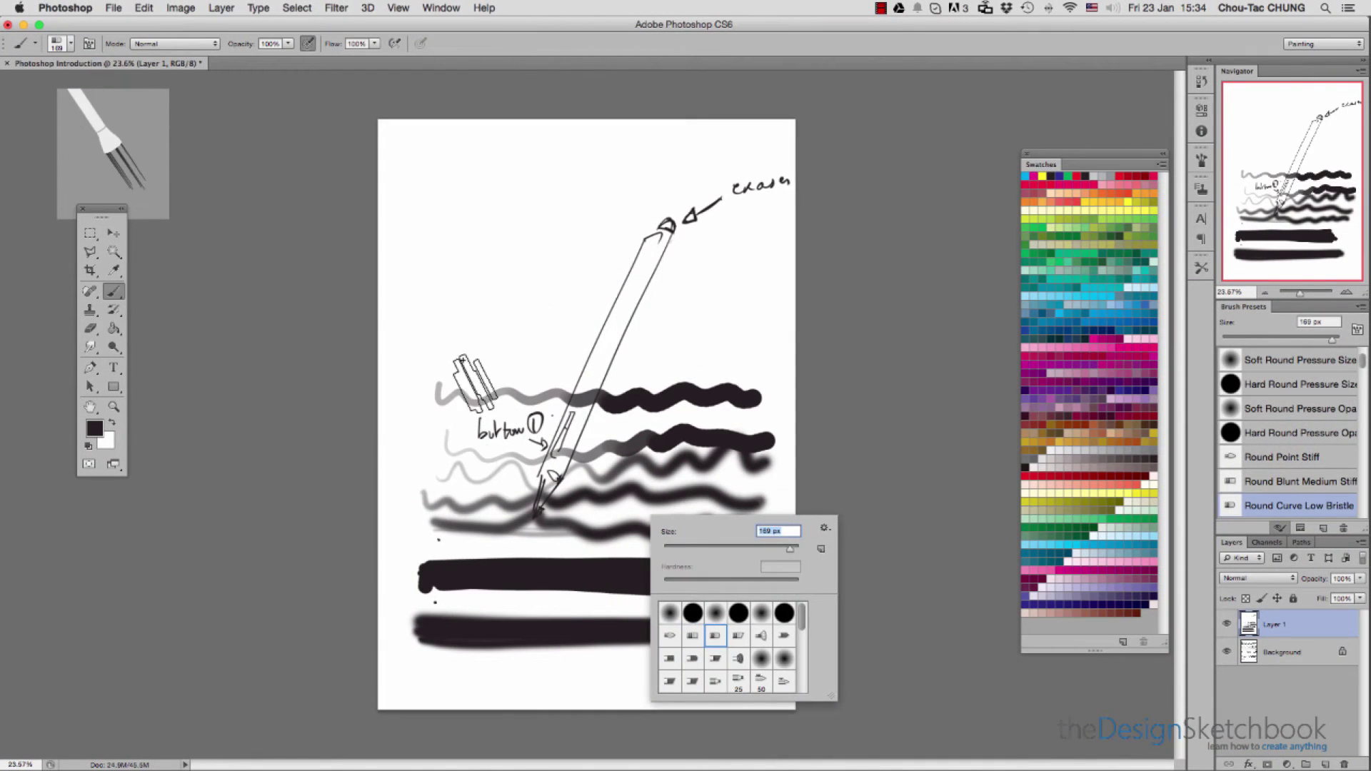
Paint a wide grey bristle stroke and switch to the Round Fan Stiff Thin Bristles brush
click(472, 382)
mouse_move(432, 332)
mouse_down()
mouse_move(453, 352)
mouse_move(459, 331)
mouse_move(717, 347)
mouse_up()
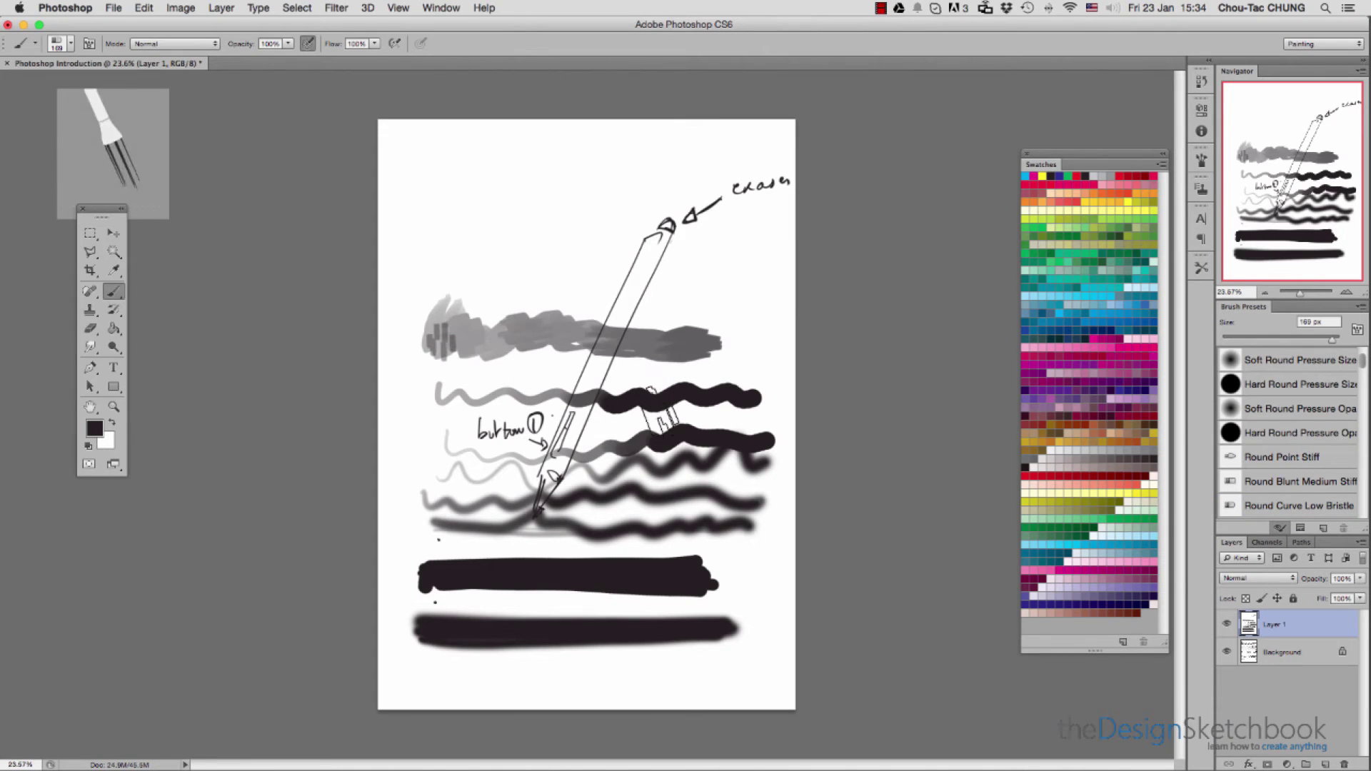
right_click(717, 589)
click(884, 704)
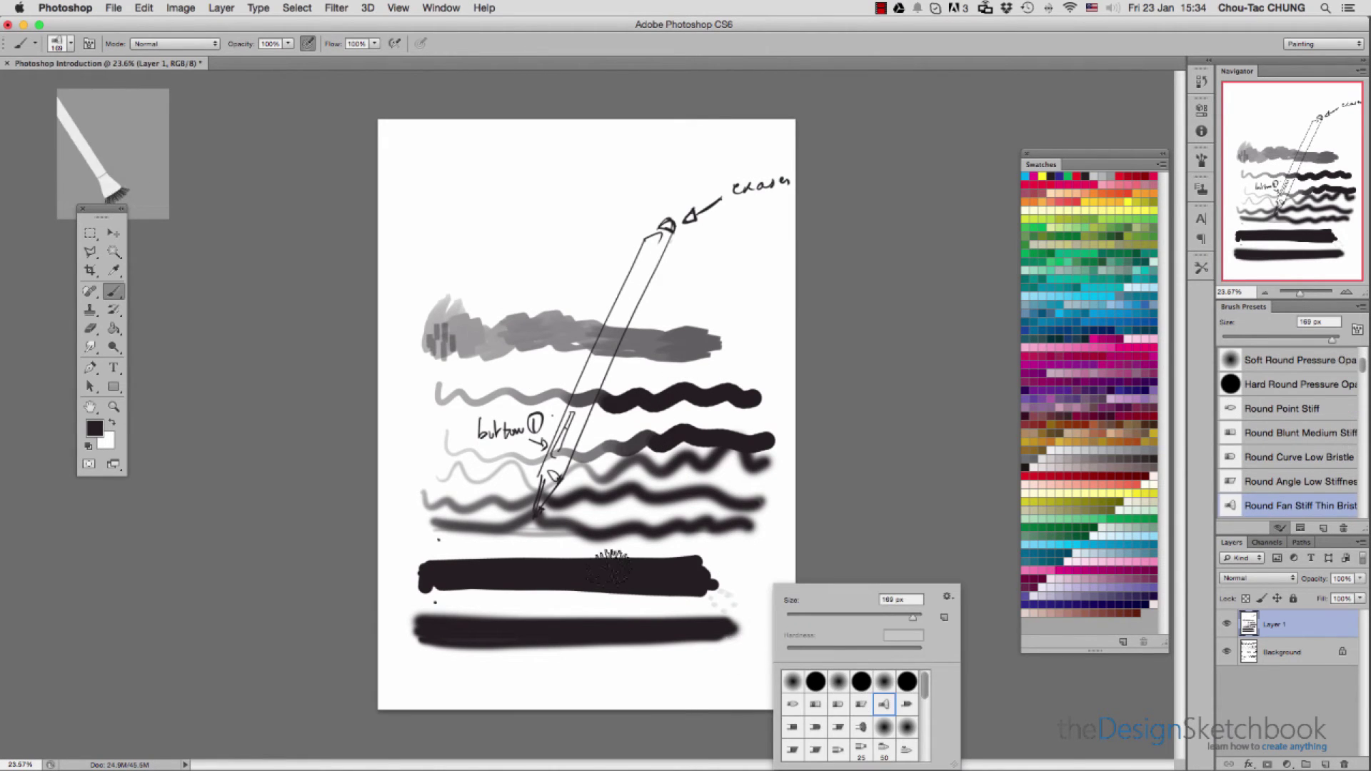
click(474, 276)
Cross-hatch fan-brush strokes over and above the grey stroke
mouse_move(474, 276)
mouse_down()
mouse_move(581, 297)
mouse_move(514, 289)
mouse_move(490, 270)
mouse_up()
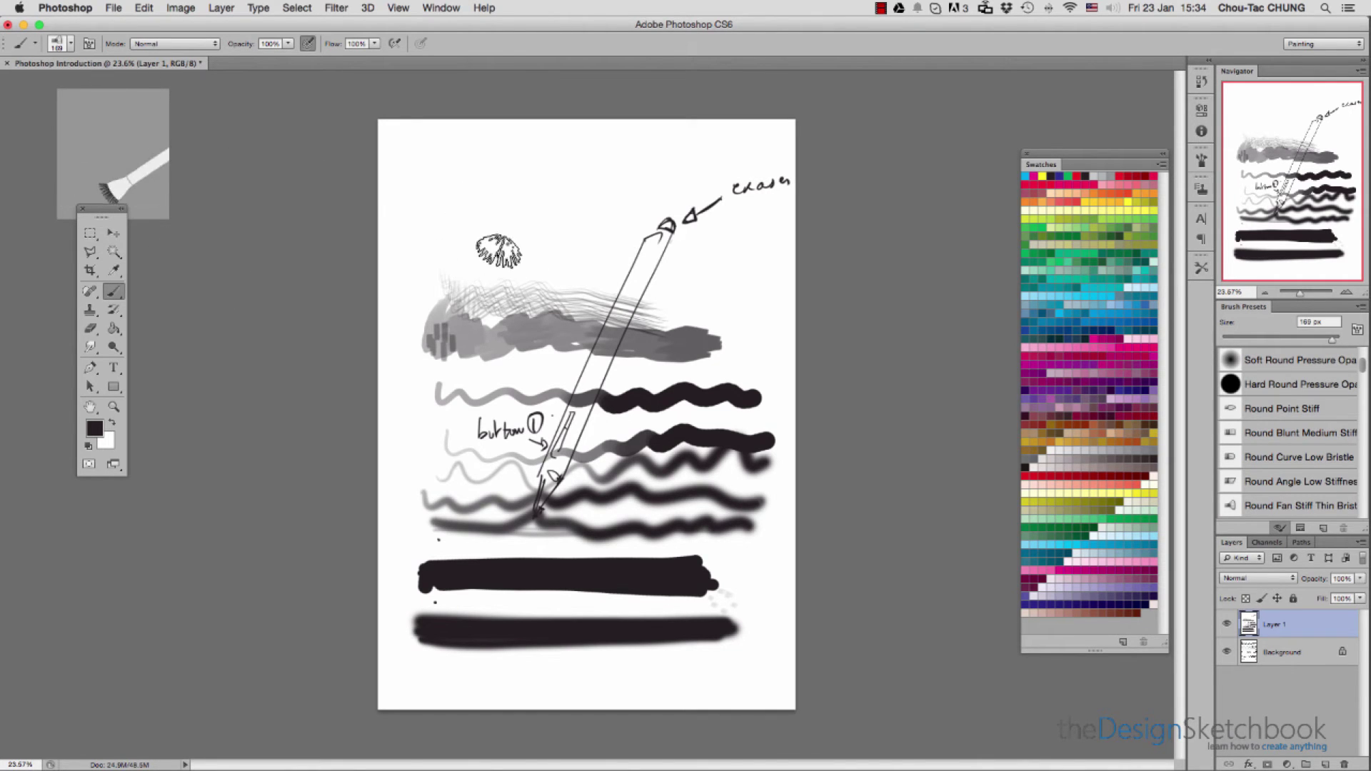
mouse_move(495, 217)
mouse_down()
mouse_move(429, 269)
mouse_move(457, 291)
mouse_move(516, 297)
mouse_move(667, 307)
mouse_move(716, 293)
mouse_up()
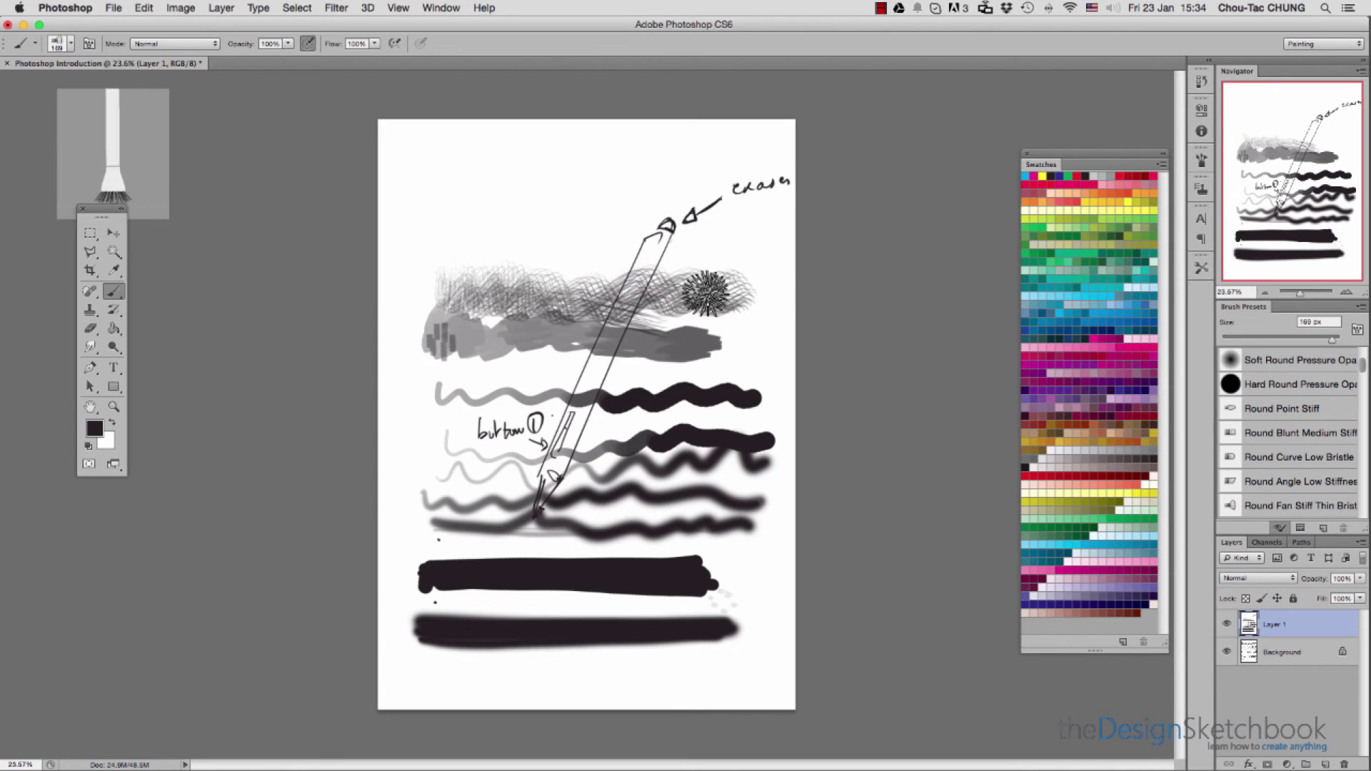
mouse_move(453, 233)
mouse_down()
mouse_move(524, 262)
mouse_move(599, 265)
mouse_move(467, 235)
mouse_up()
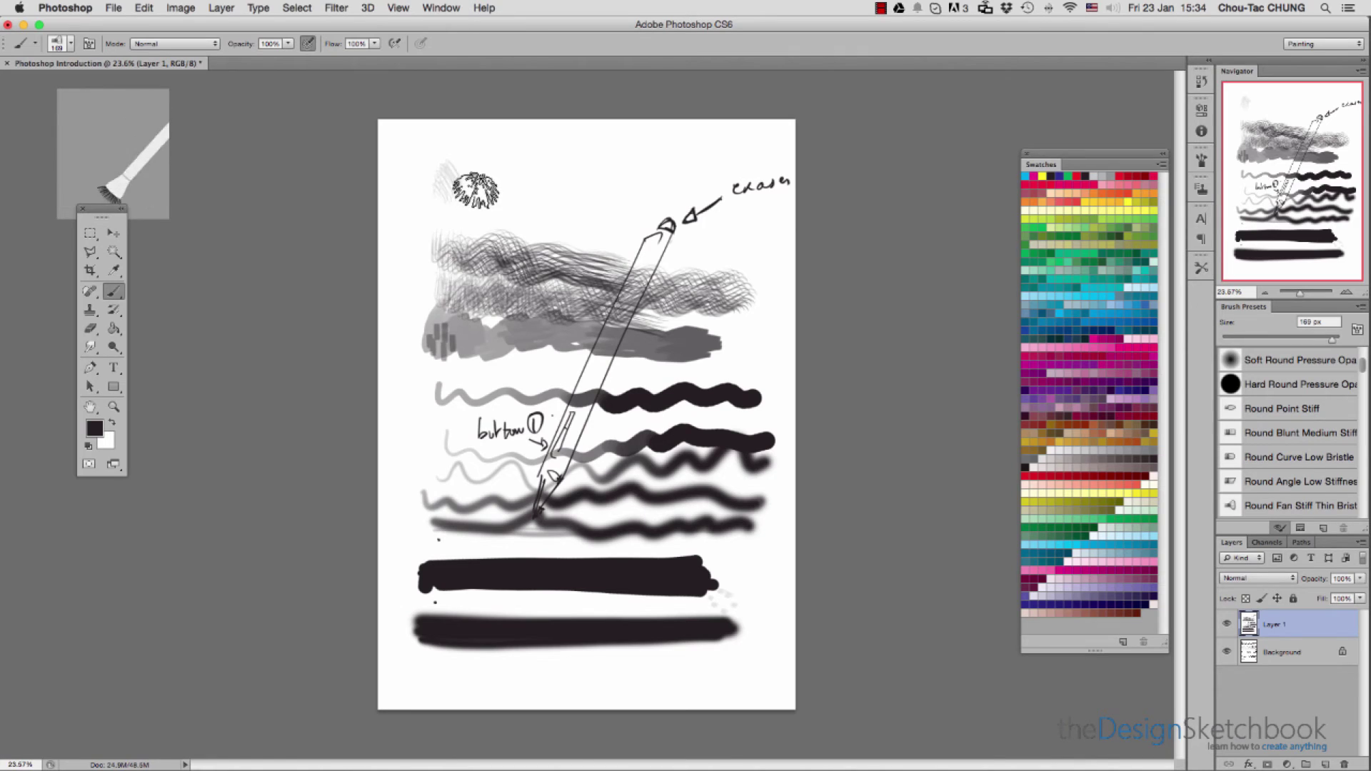
With opacity pressure on, zoom in, sketch the first side-view shoe, then enable size pressure
click(307, 44)
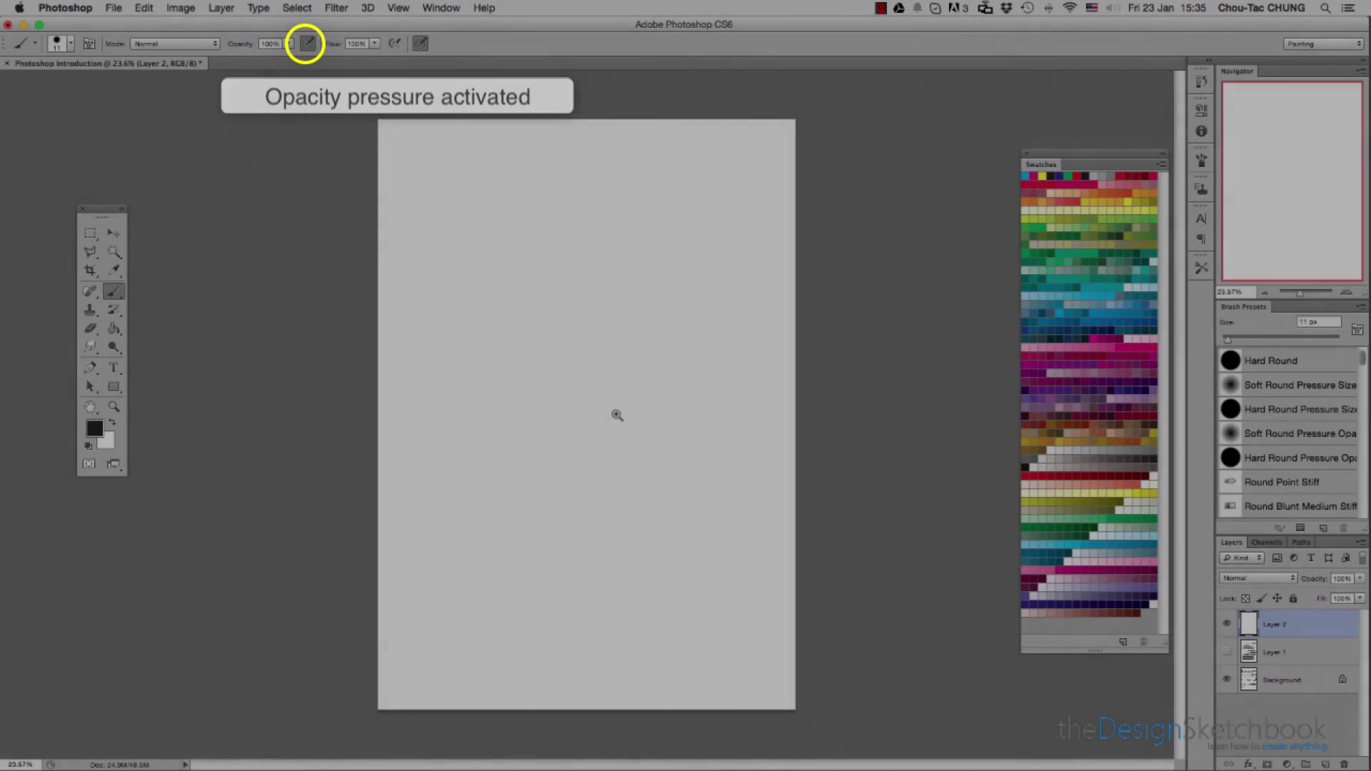
drag(615, 413, 600, 392)
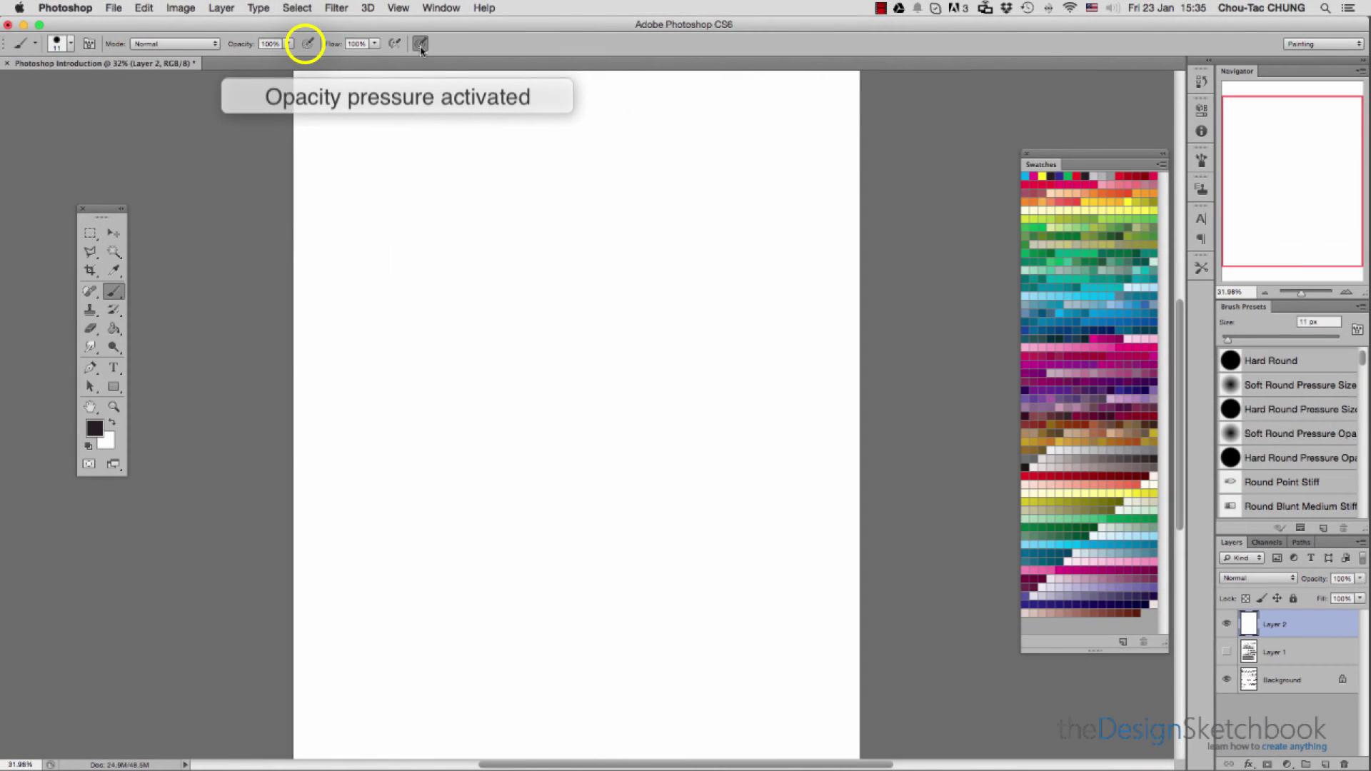
drag(474, 324, 732, 448)
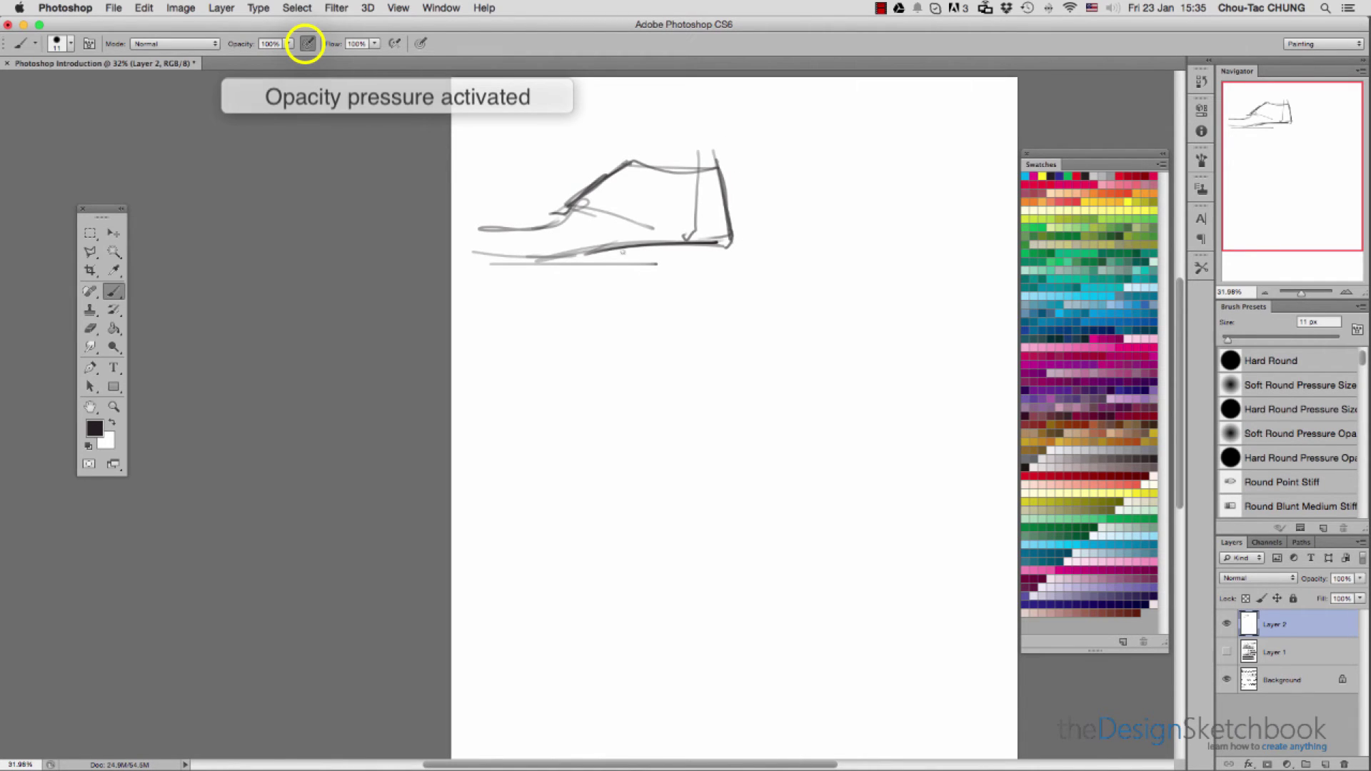
drag(593, 258, 730, 246)
click(419, 44)
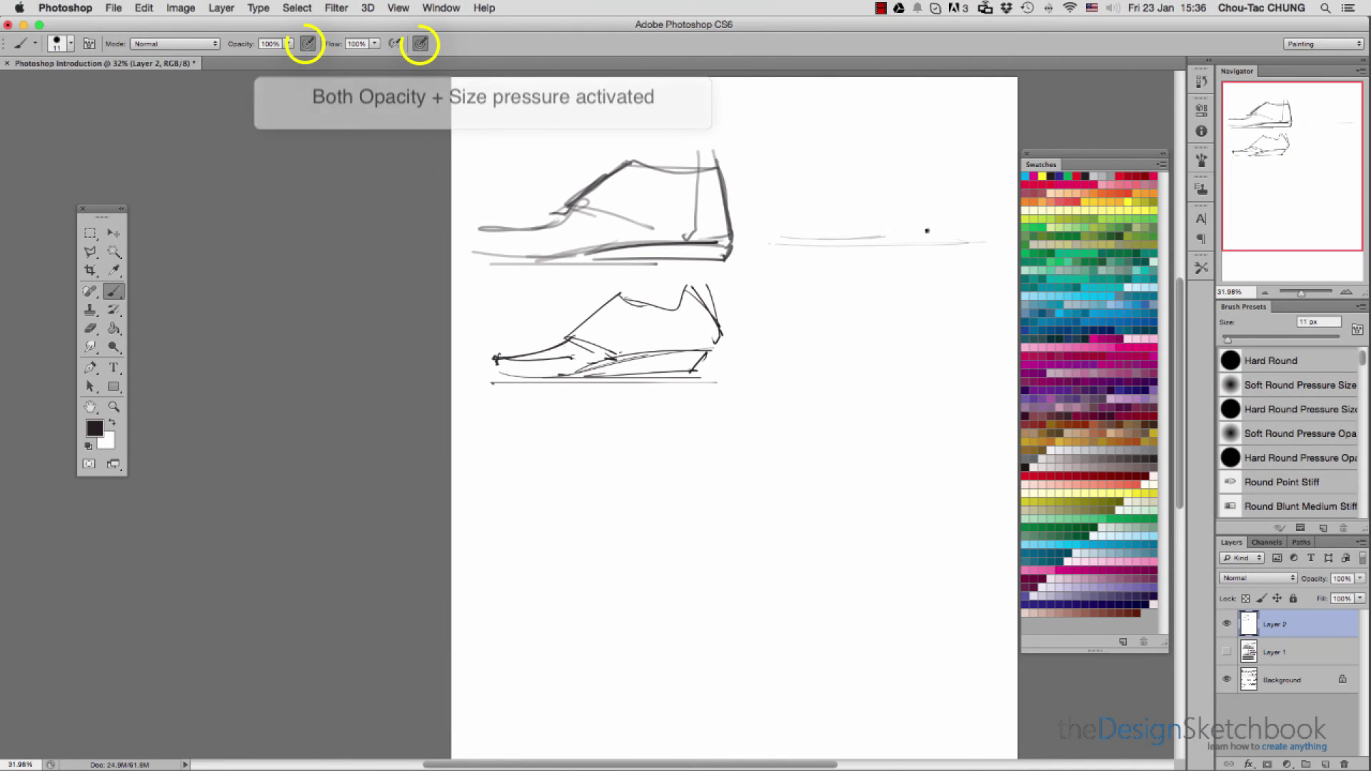
Sketch the third shoe's outline and sole to the right of the first
drag(826, 241, 960, 232)
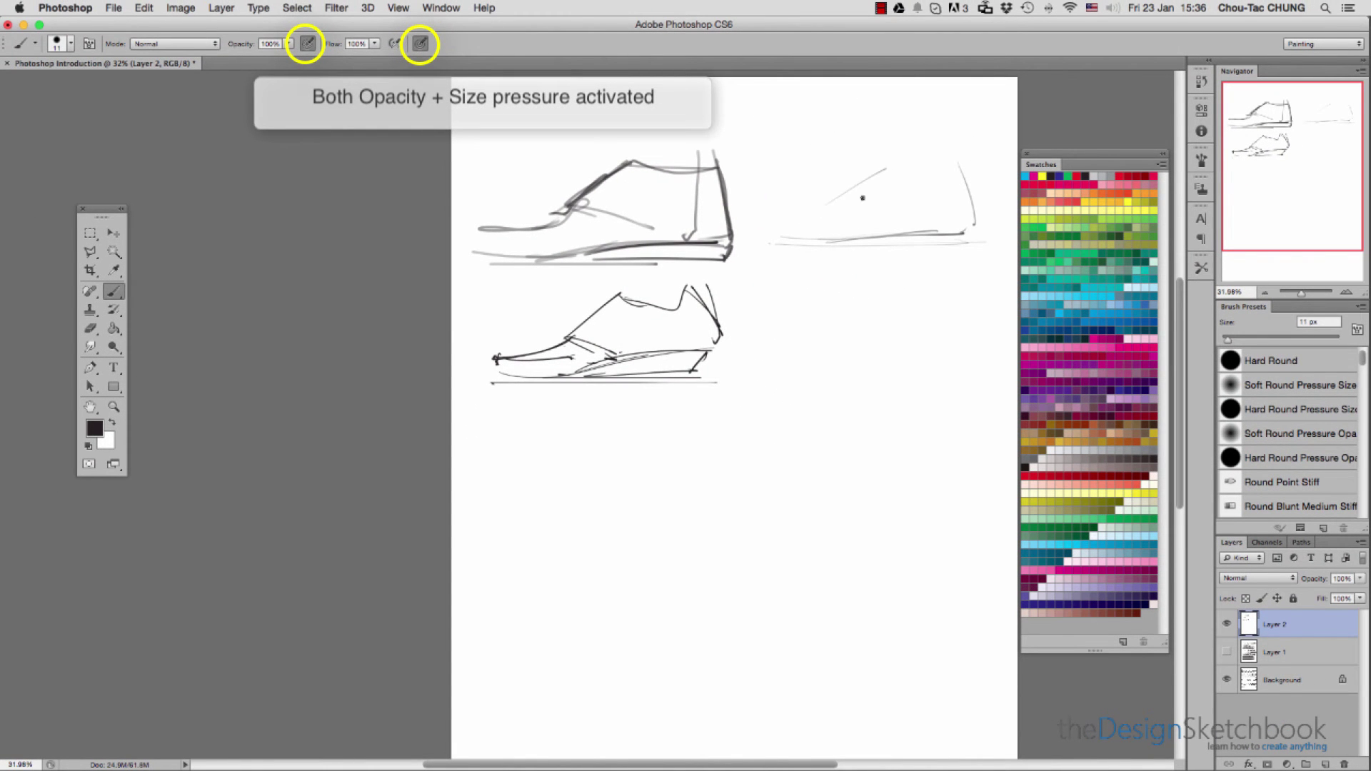
mouse_move(961, 164)
mouse_down()
mouse_move(940, 182)
mouse_move(821, 202)
mouse_up()
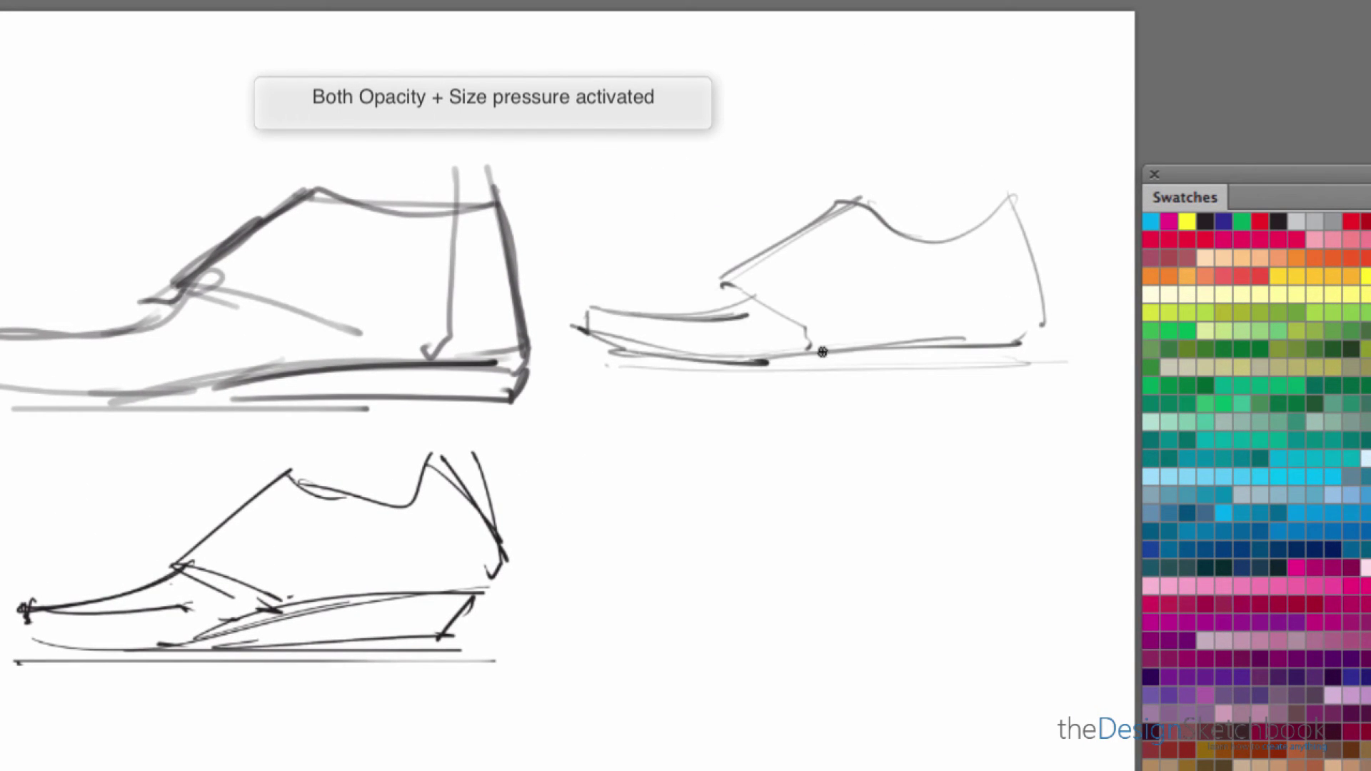
mouse_move(684, 367)
mouse_down()
mouse_move(1043, 361)
mouse_move(685, 367)
mouse_up()
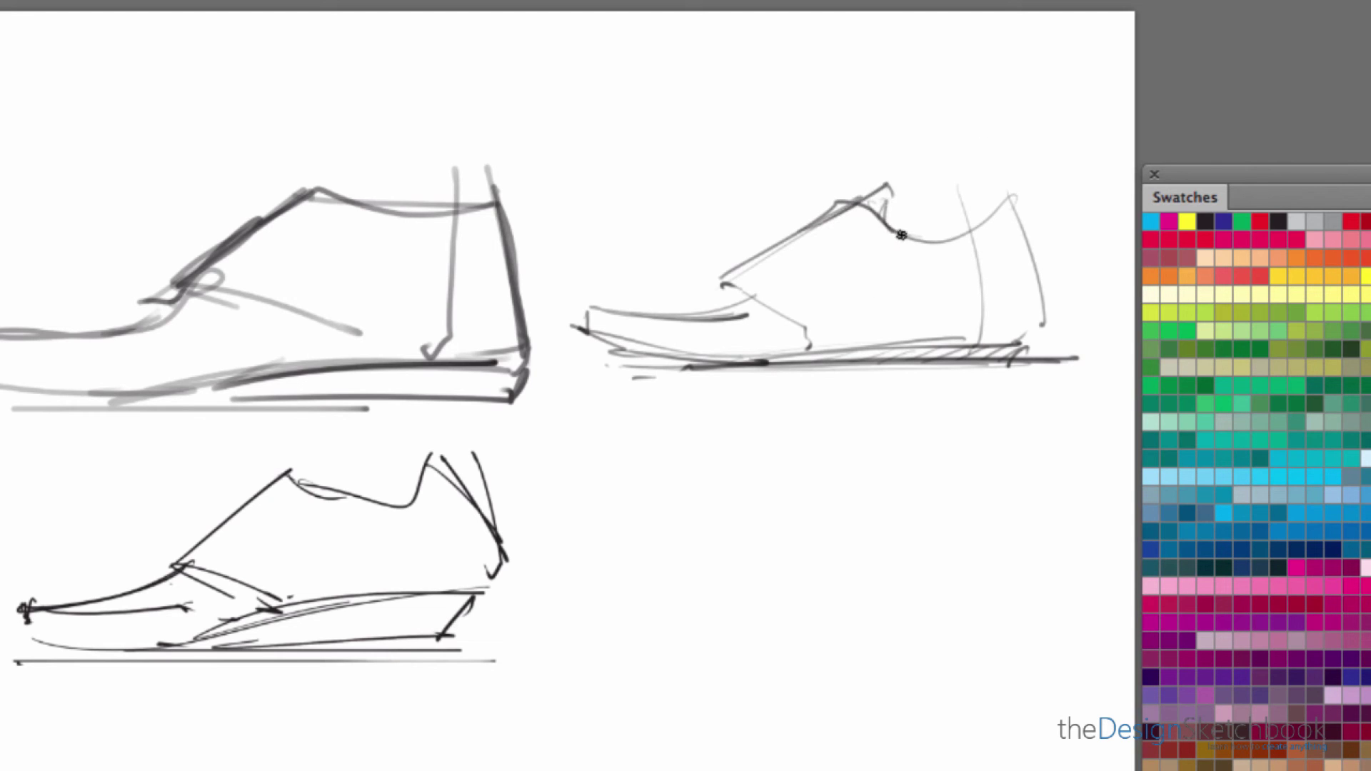
Zoom in on the right shoe, pan across the sketches, and zoom back out to see all shoes
click(895, 426)
drag(827, 438, 741, 725)
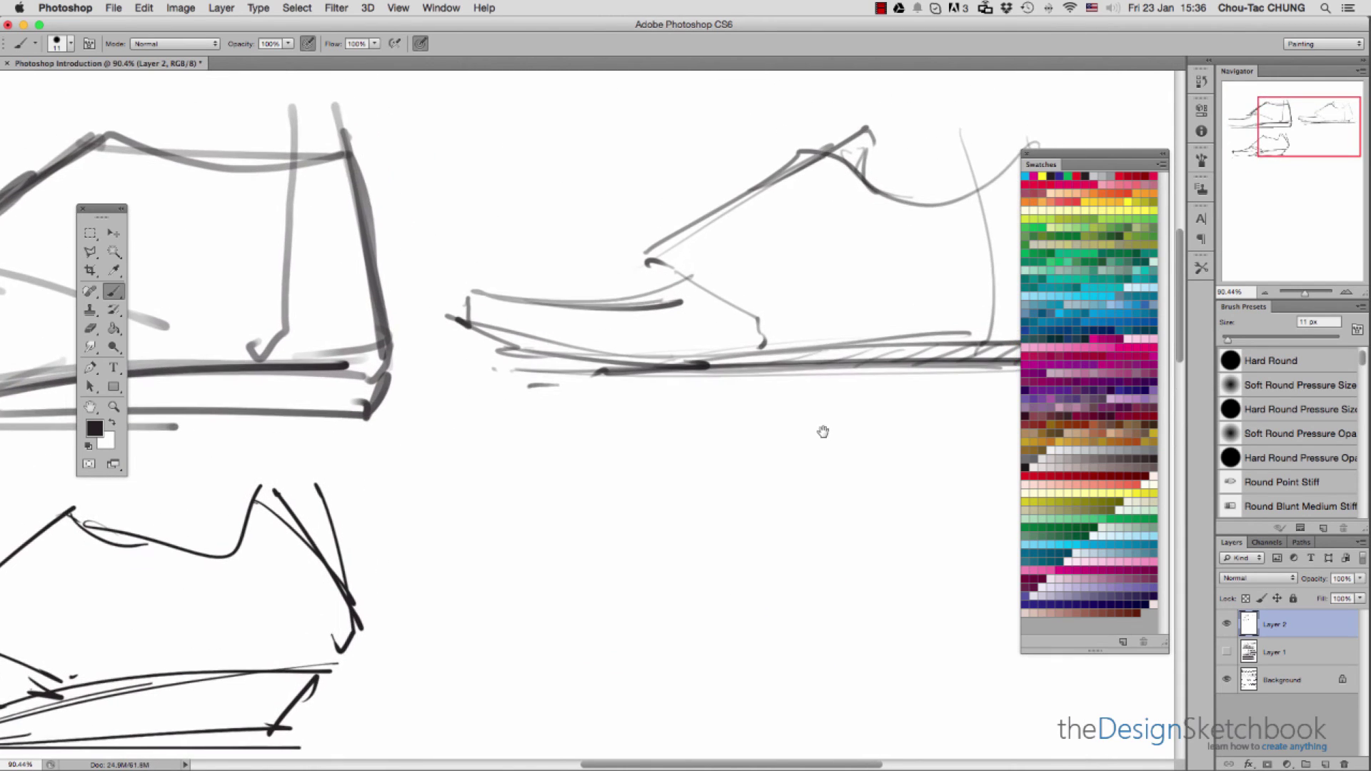
mouse_move(497, 421)
mouse_down()
mouse_move(732, 392)
mouse_move(643, 422)
mouse_move(824, 400)
mouse_up()
drag(688, 447, 818, 414)
mouse_move(971, 433)
mouse_down()
mouse_move(964, 383)
mouse_move(721, 504)
mouse_up()
mouse_move(1000, 285)
mouse_down()
mouse_move(913, 487)
mouse_move(881, 459)
mouse_move(853, 509)
mouse_up()
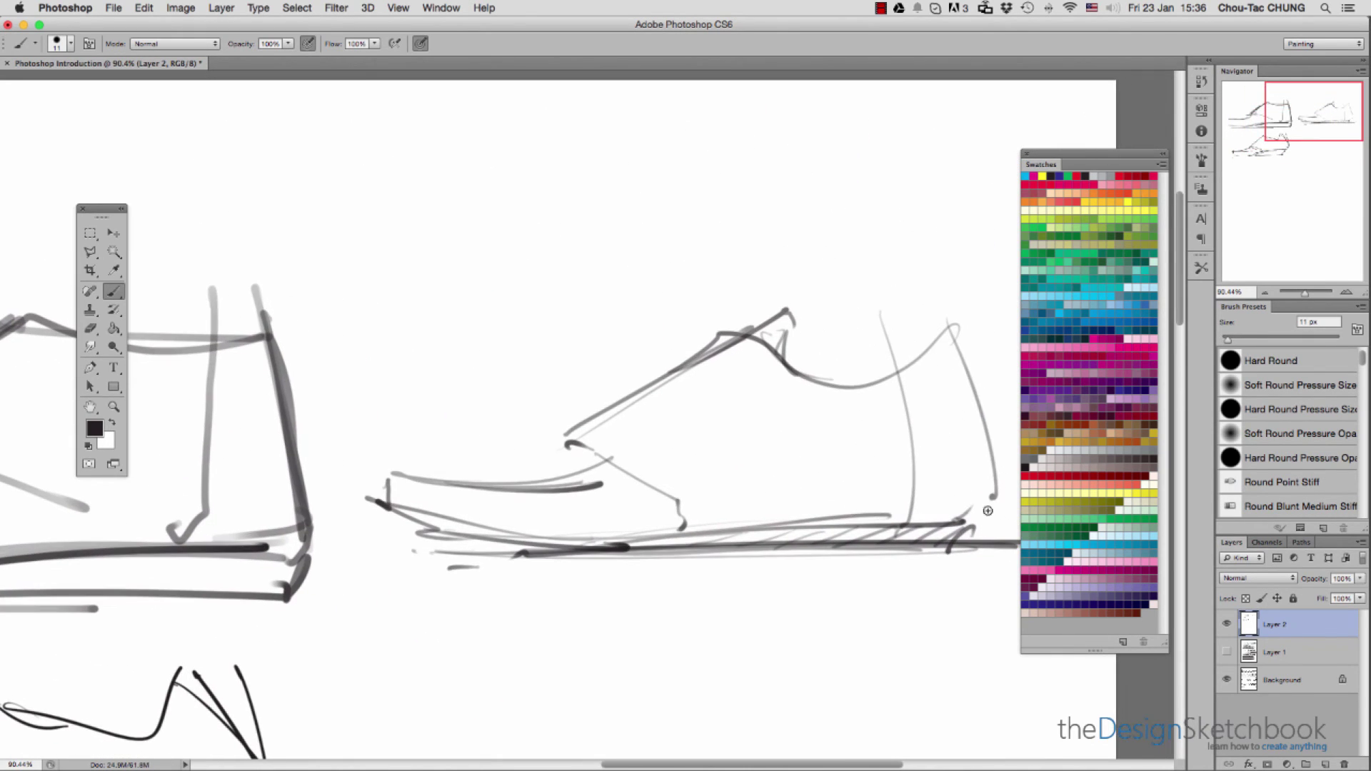
drag(992, 482, 667, 579)
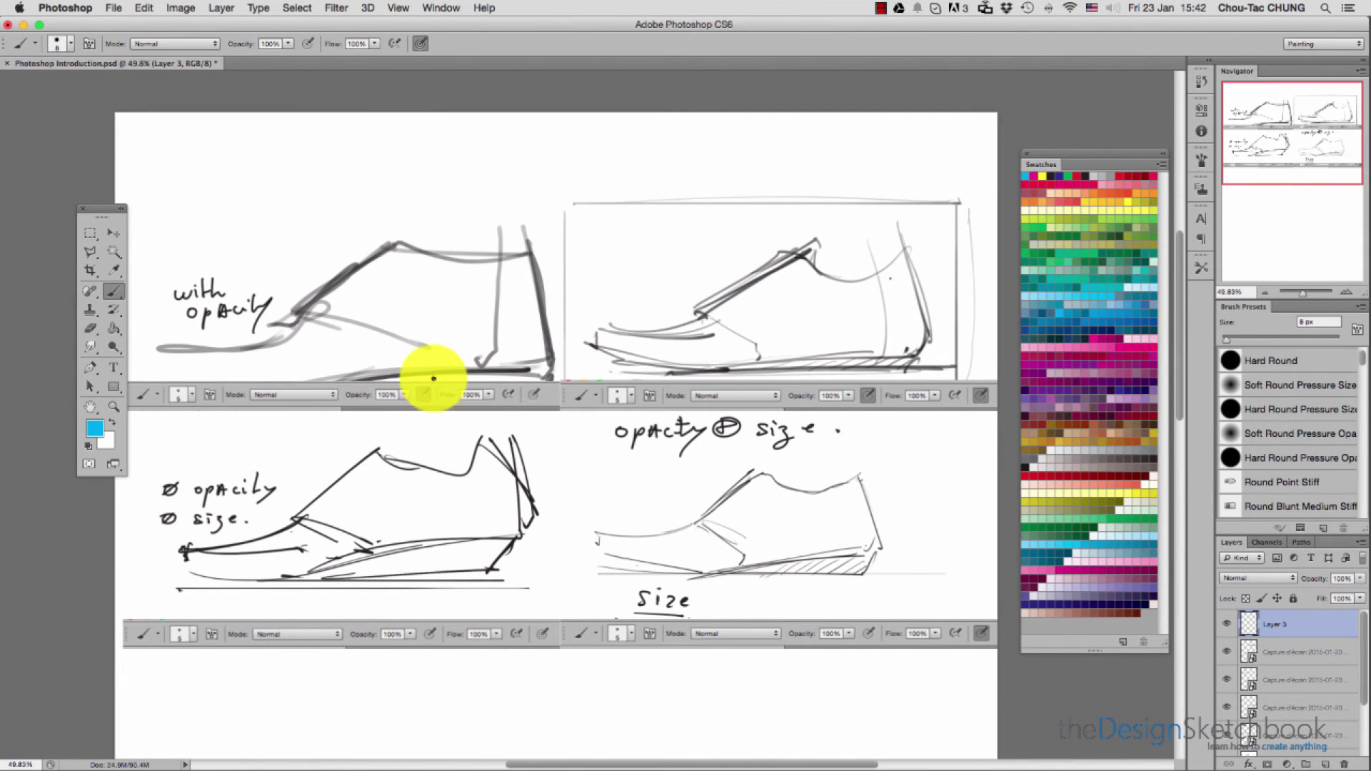
Circle in blue the active pressure icons under three shoes and cross out the two under the plain shoe
drag(435, 376, 449, 383)
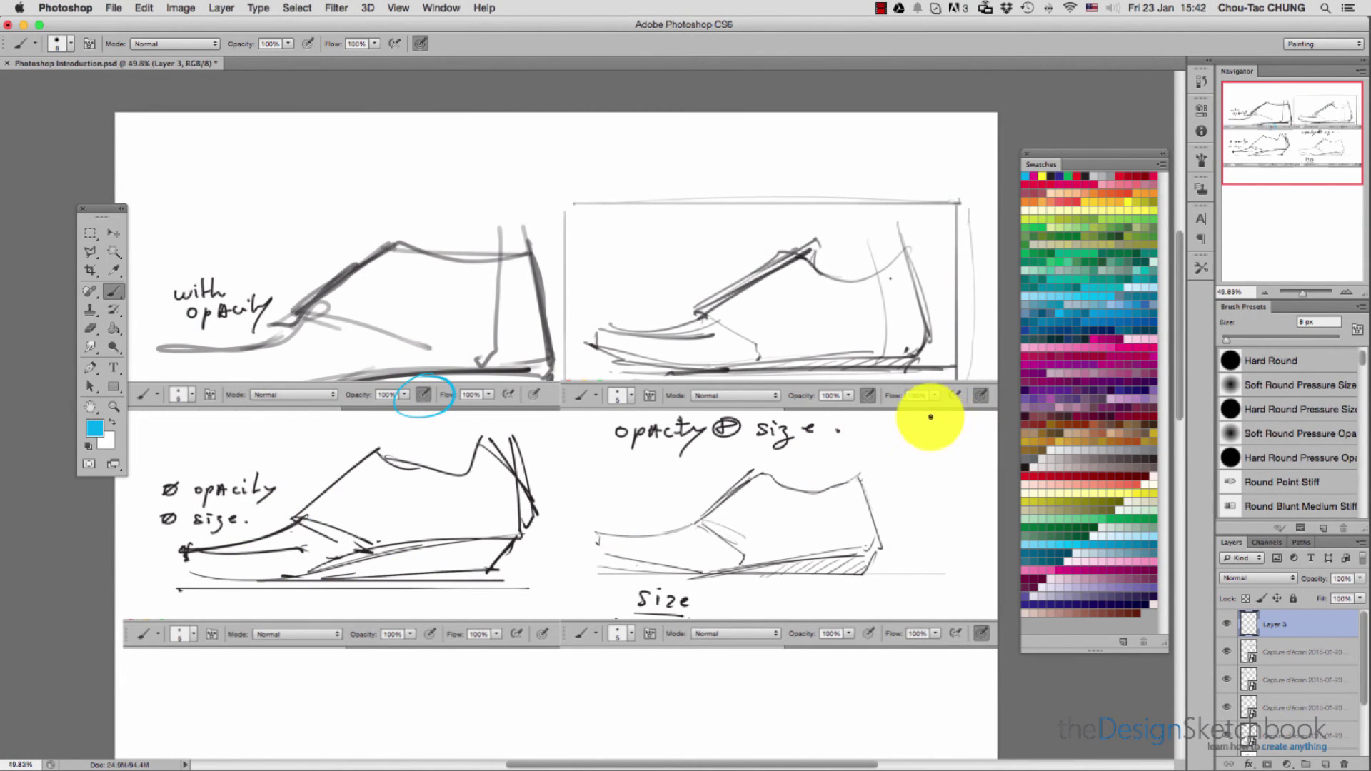
drag(872, 382, 887, 388)
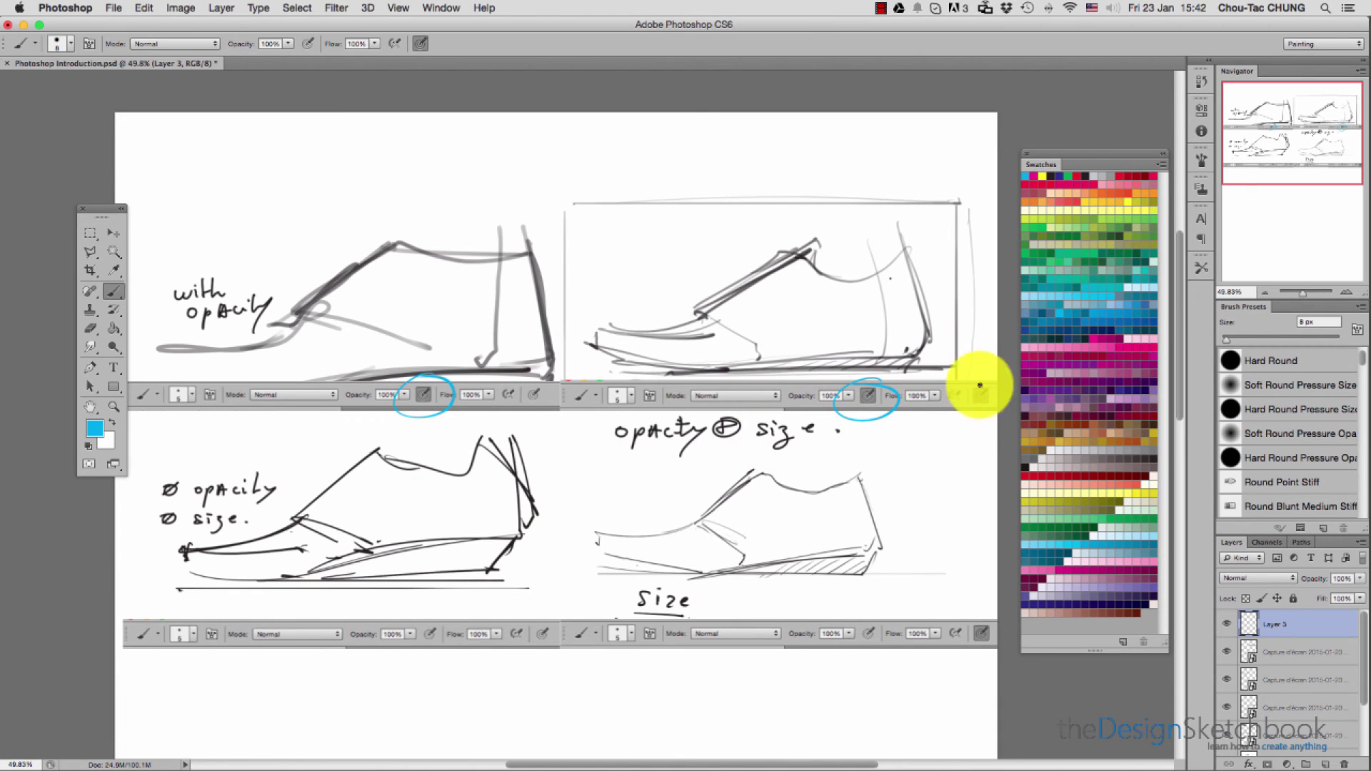
drag(973, 627, 995, 636)
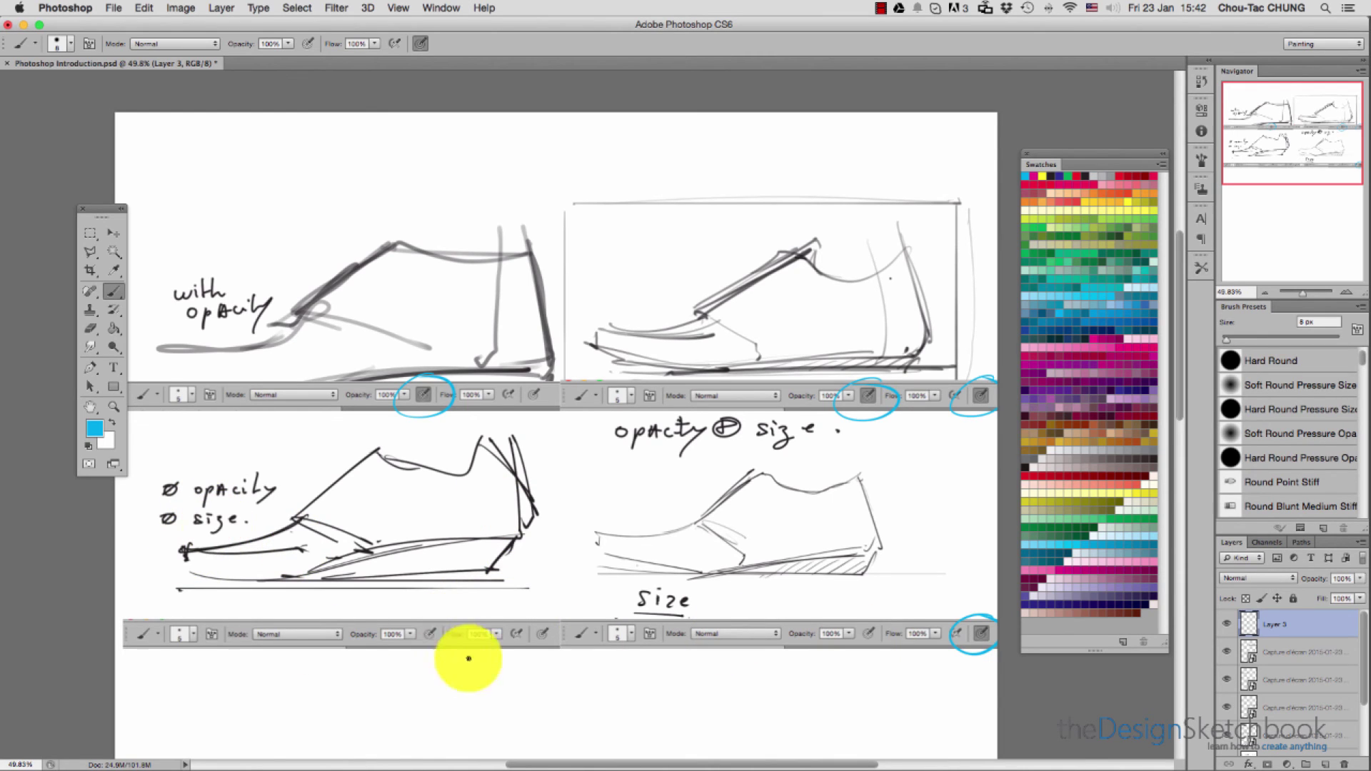
drag(416, 621, 437, 646)
mouse_move(555, 620)
mouse_down()
mouse_move(534, 646)
mouse_move(555, 646)
mouse_up()
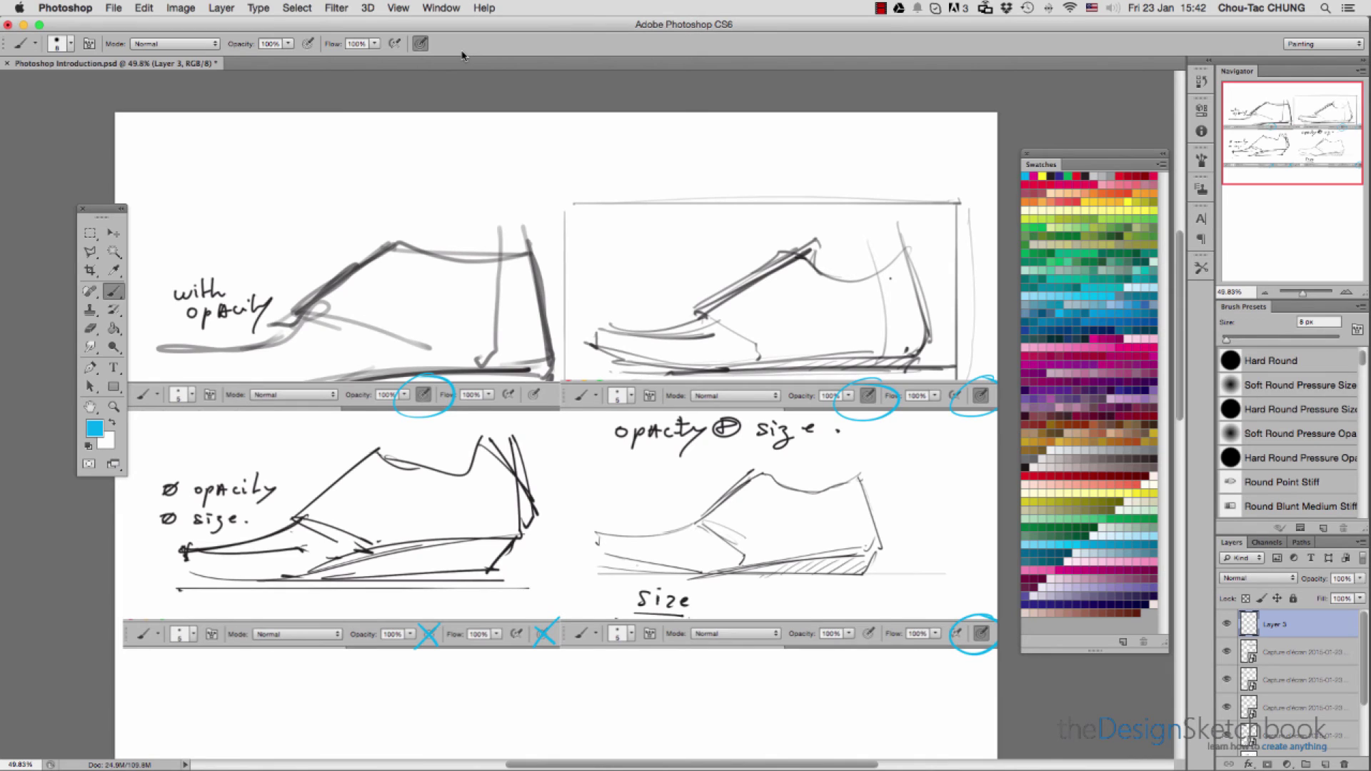
Toggle the panels off and on twice with Tab, then cycle with F to full-screen on black
key(Tab)
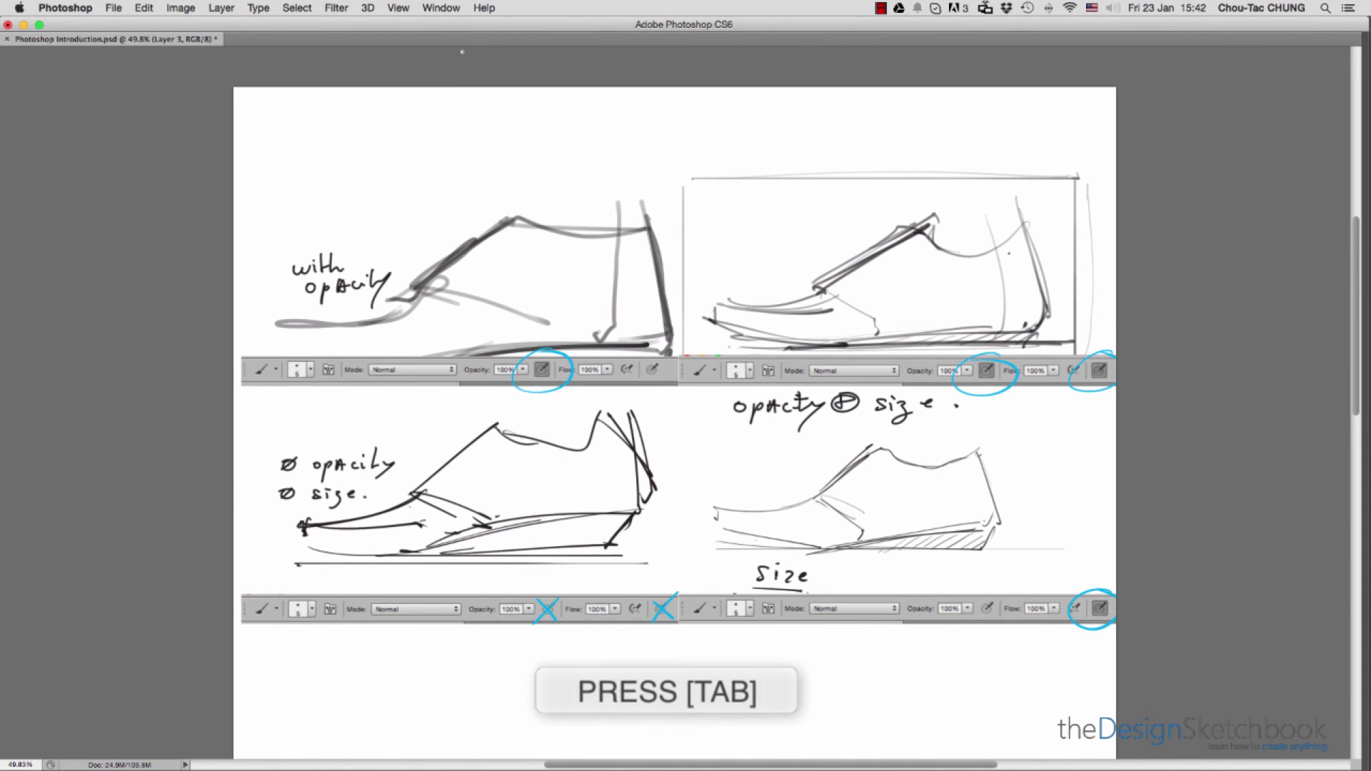
key(Tab)
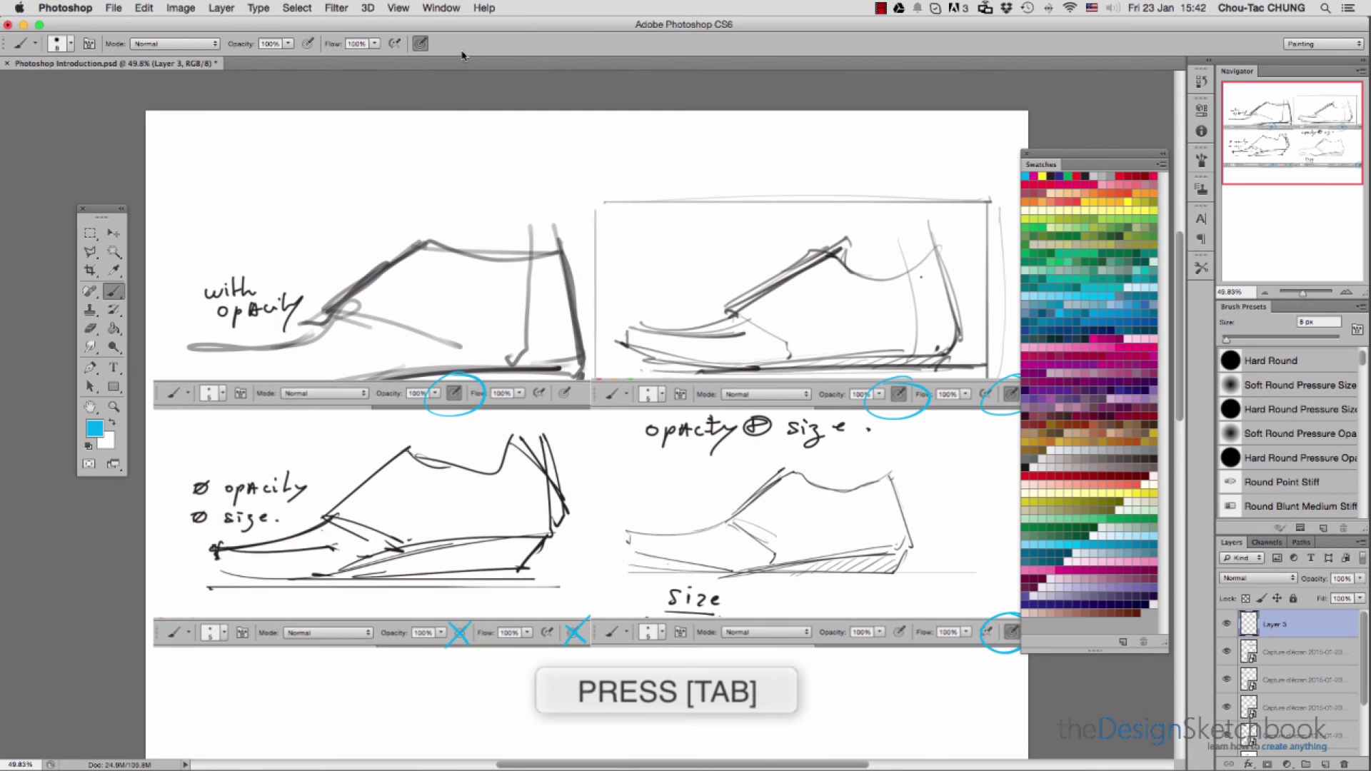
key(Tab)
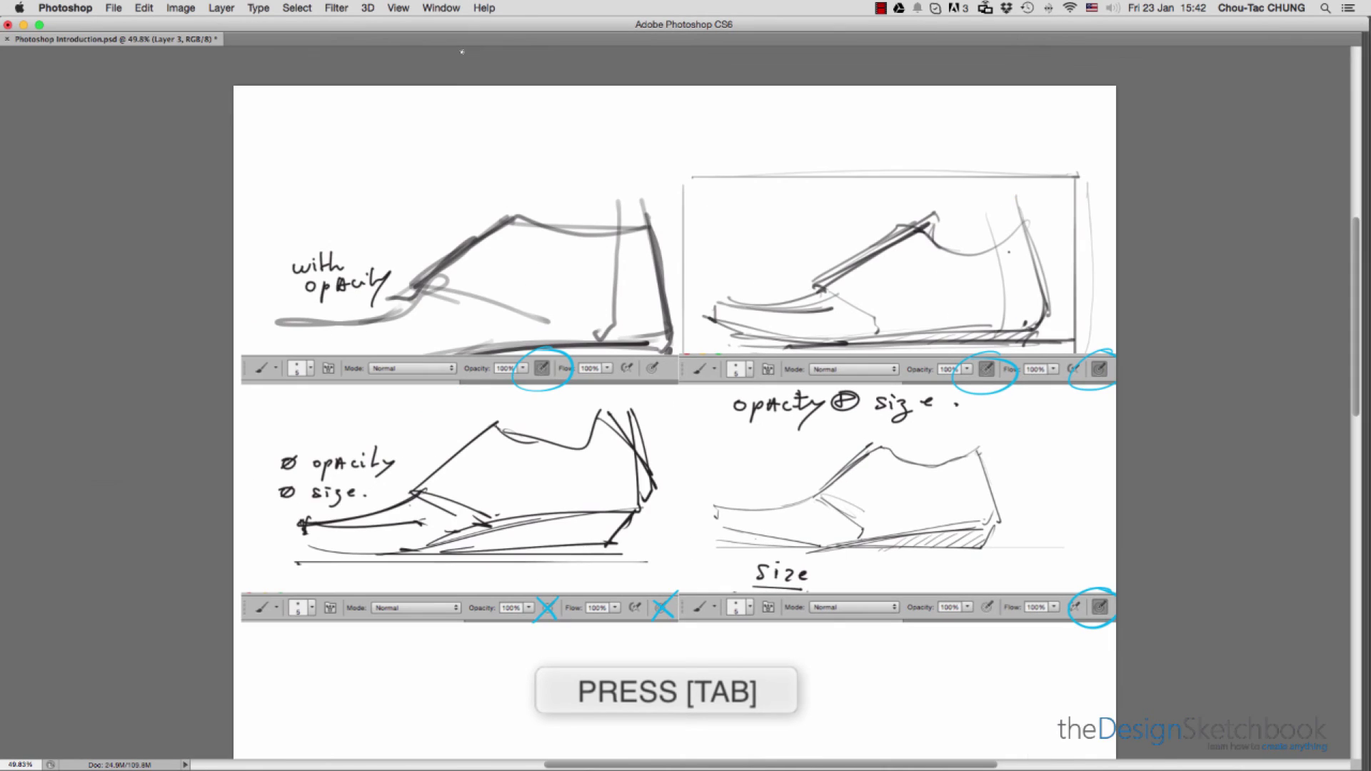
key(Tab)
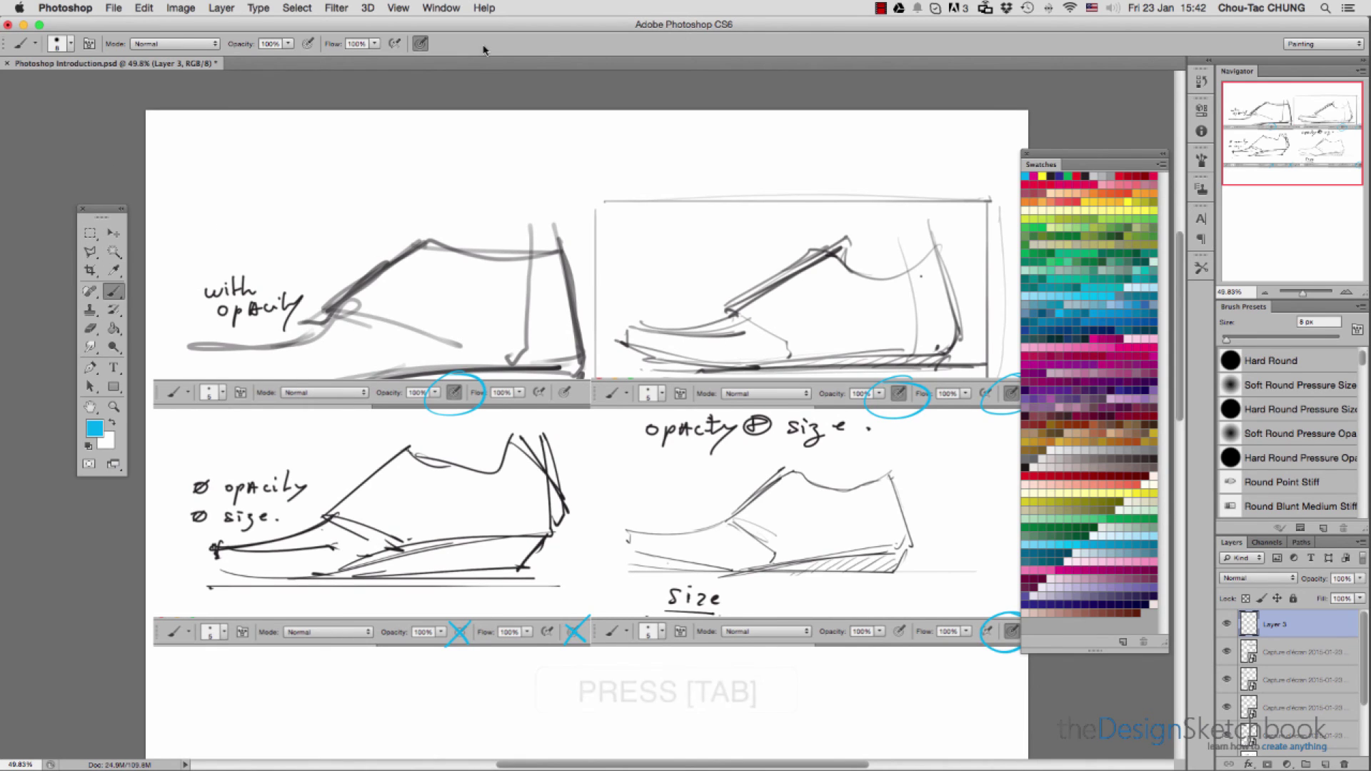
key(f)
key(f)
key(f)
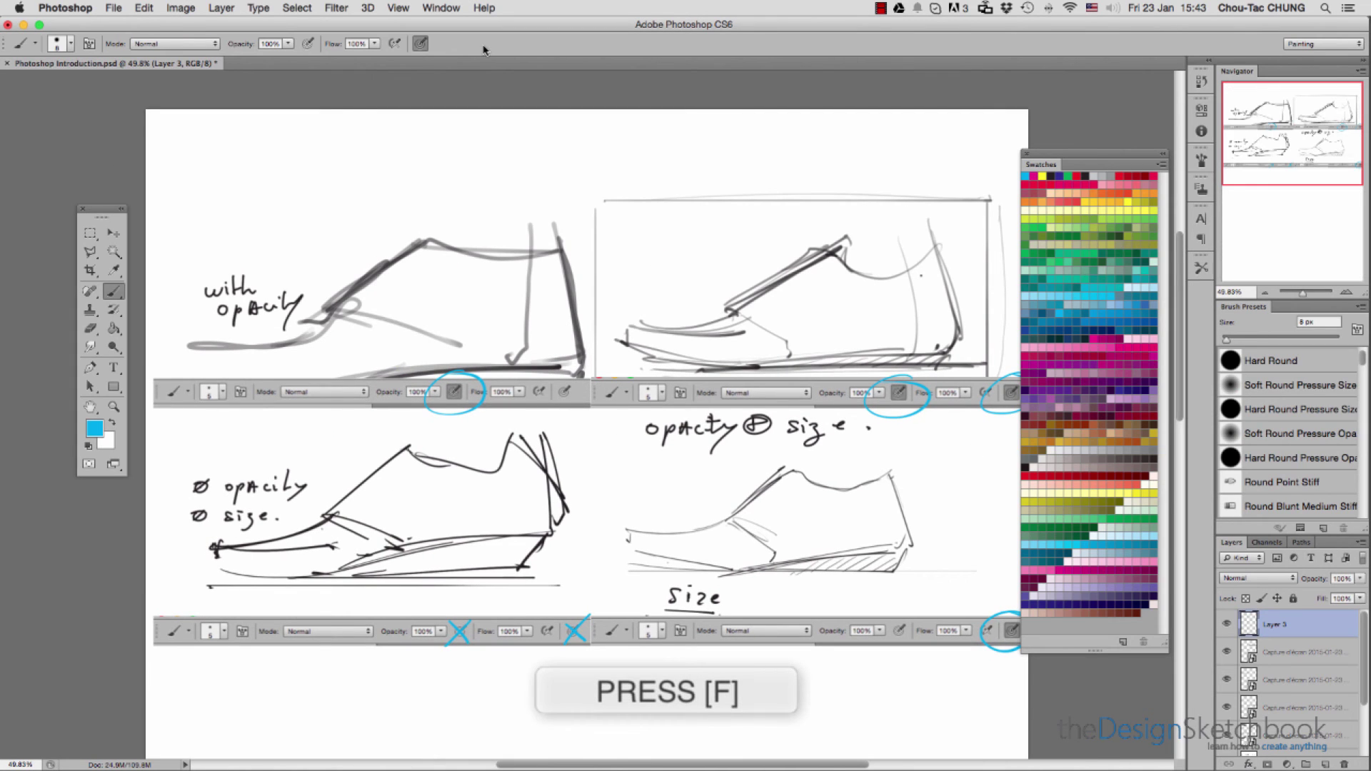
key(f)
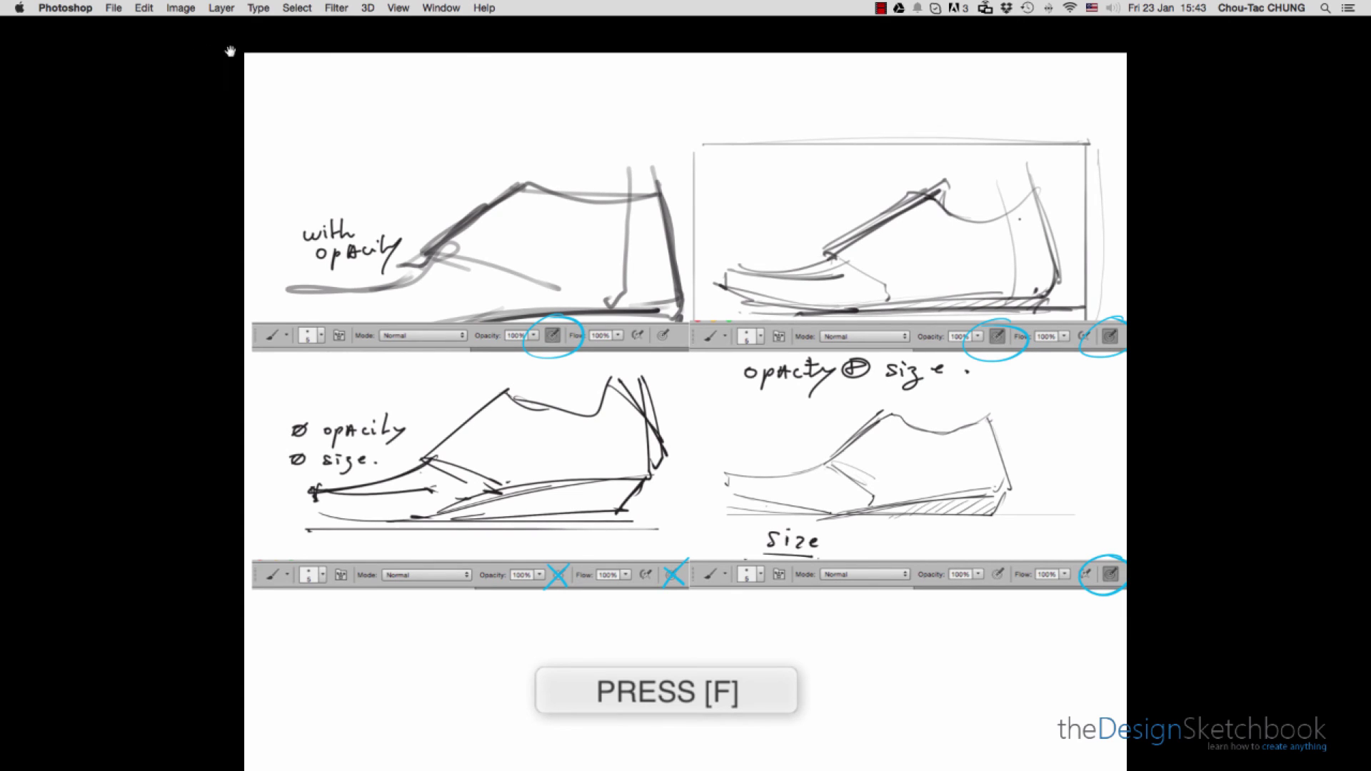
drag(933, 243, 890, 238)
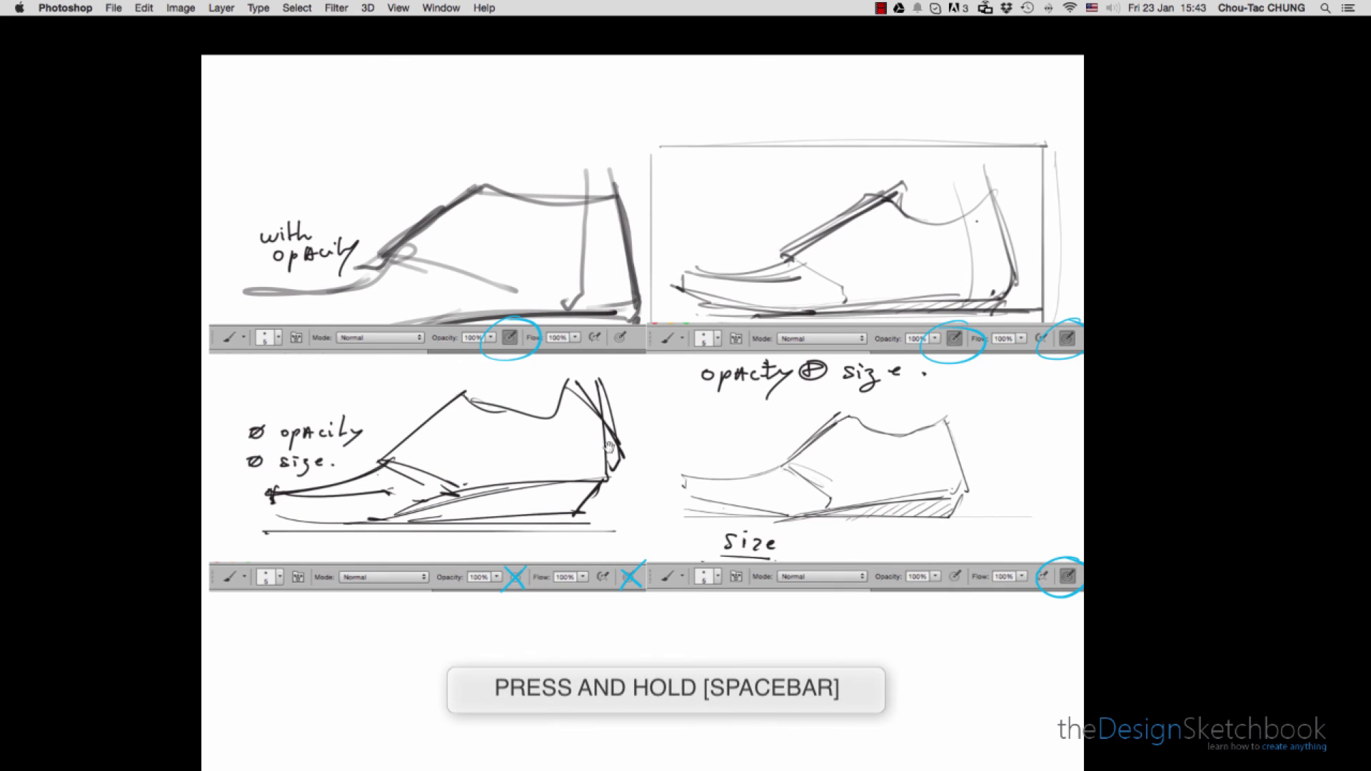
mouse_move(676, 284)
mouse_down()
mouse_move(576, 28)
mouse_move(615, 264)
mouse_move(691, 492)
mouse_move(713, 465)
mouse_move(686, 520)
mouse_move(682, 395)
mouse_move(800, 371)
mouse_move(712, 346)
mouse_move(781, 315)
mouse_up()
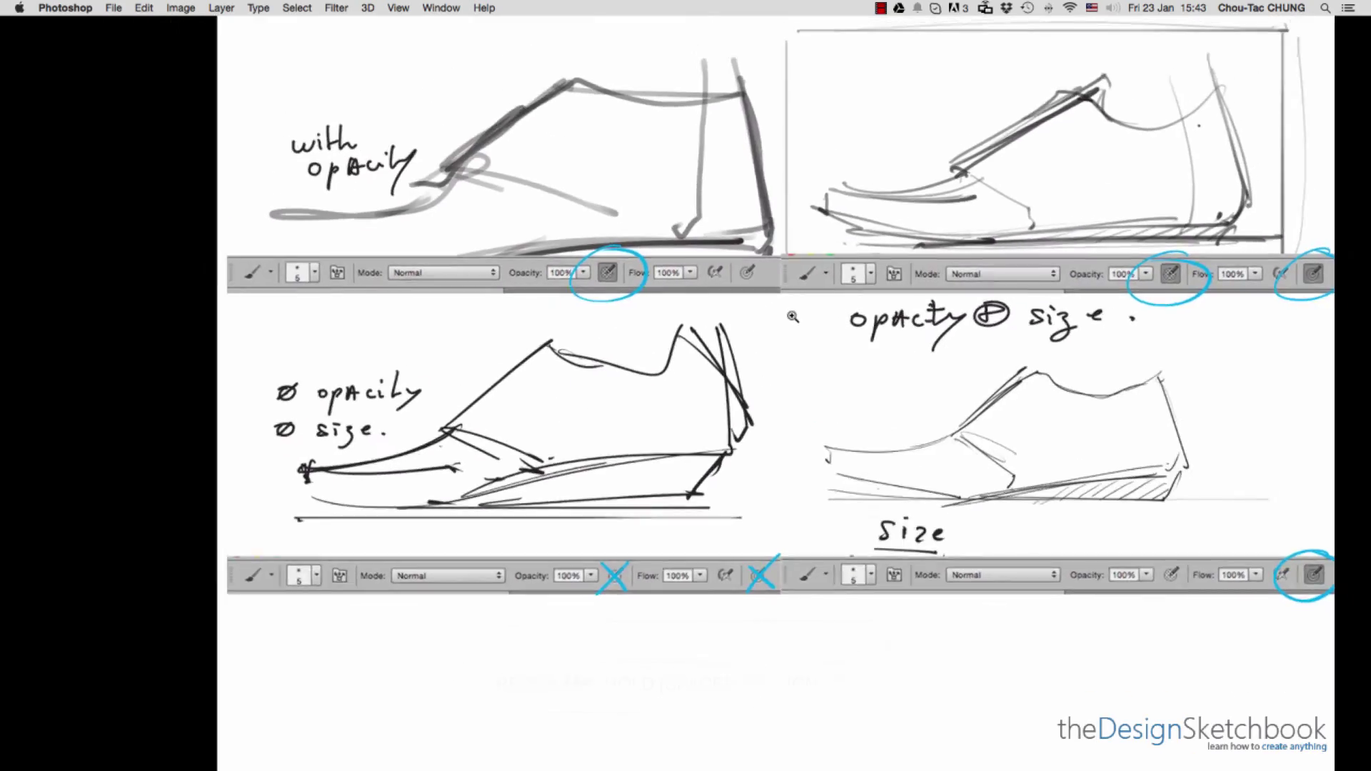